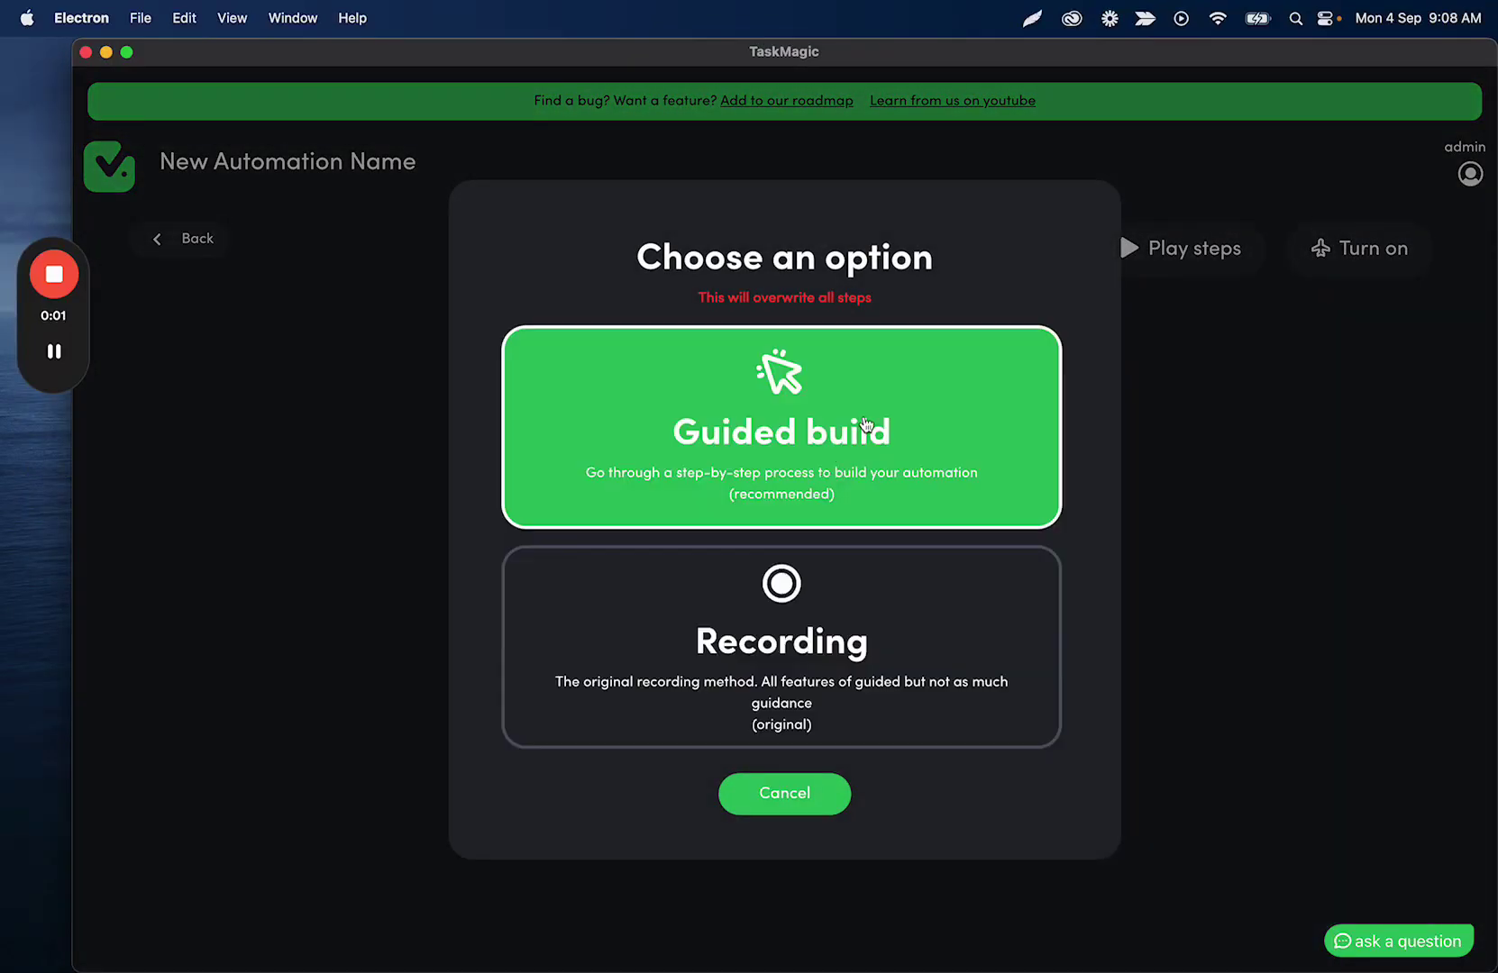
# - Start a guided build and move the capture browser window to the right
pyautogui.click(865, 424)
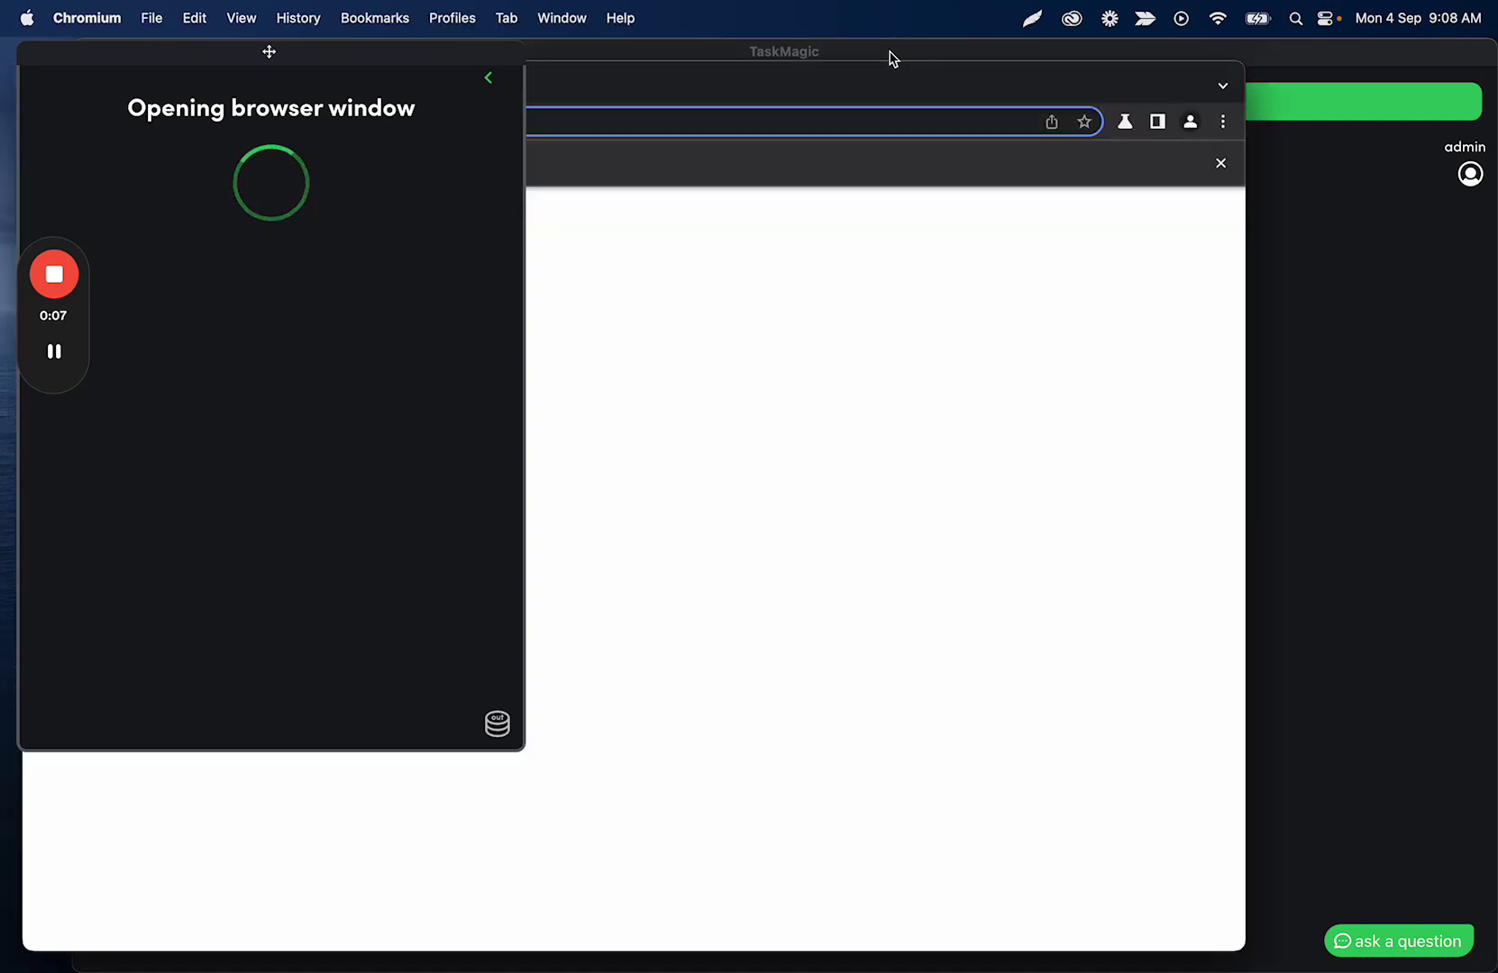
pyautogui.moveTo(891, 58); pyautogui.dragTo(1087, 57)
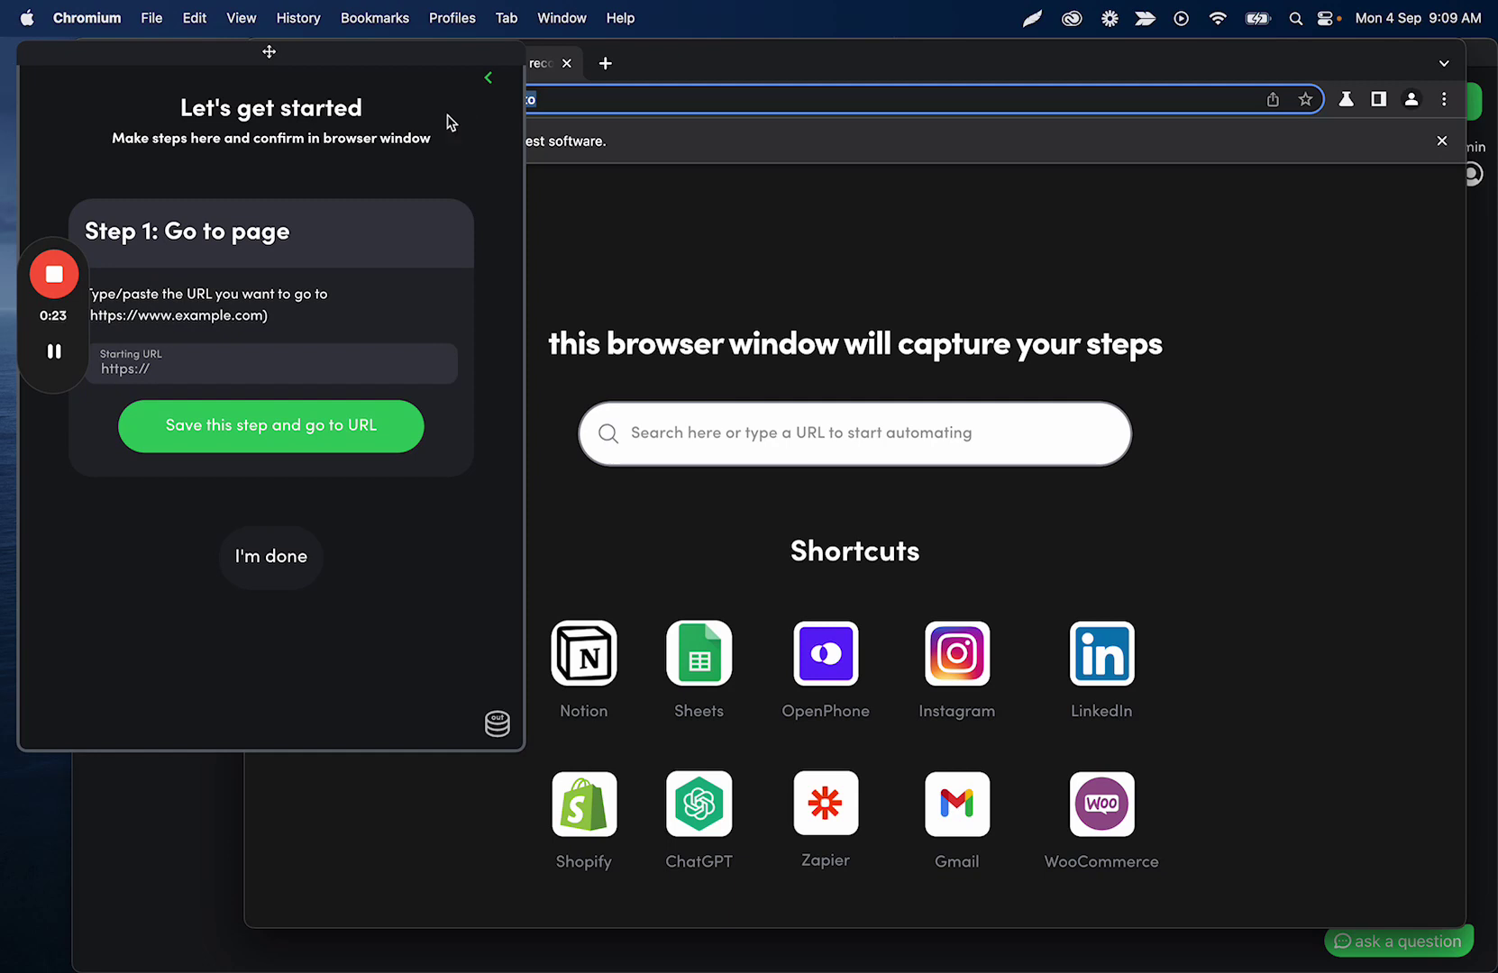
# - Save a go-to-page Step 1 with the pasted speaking-gig YouTube URL, then skip ahead in the video
pyautogui.click(213, 377)
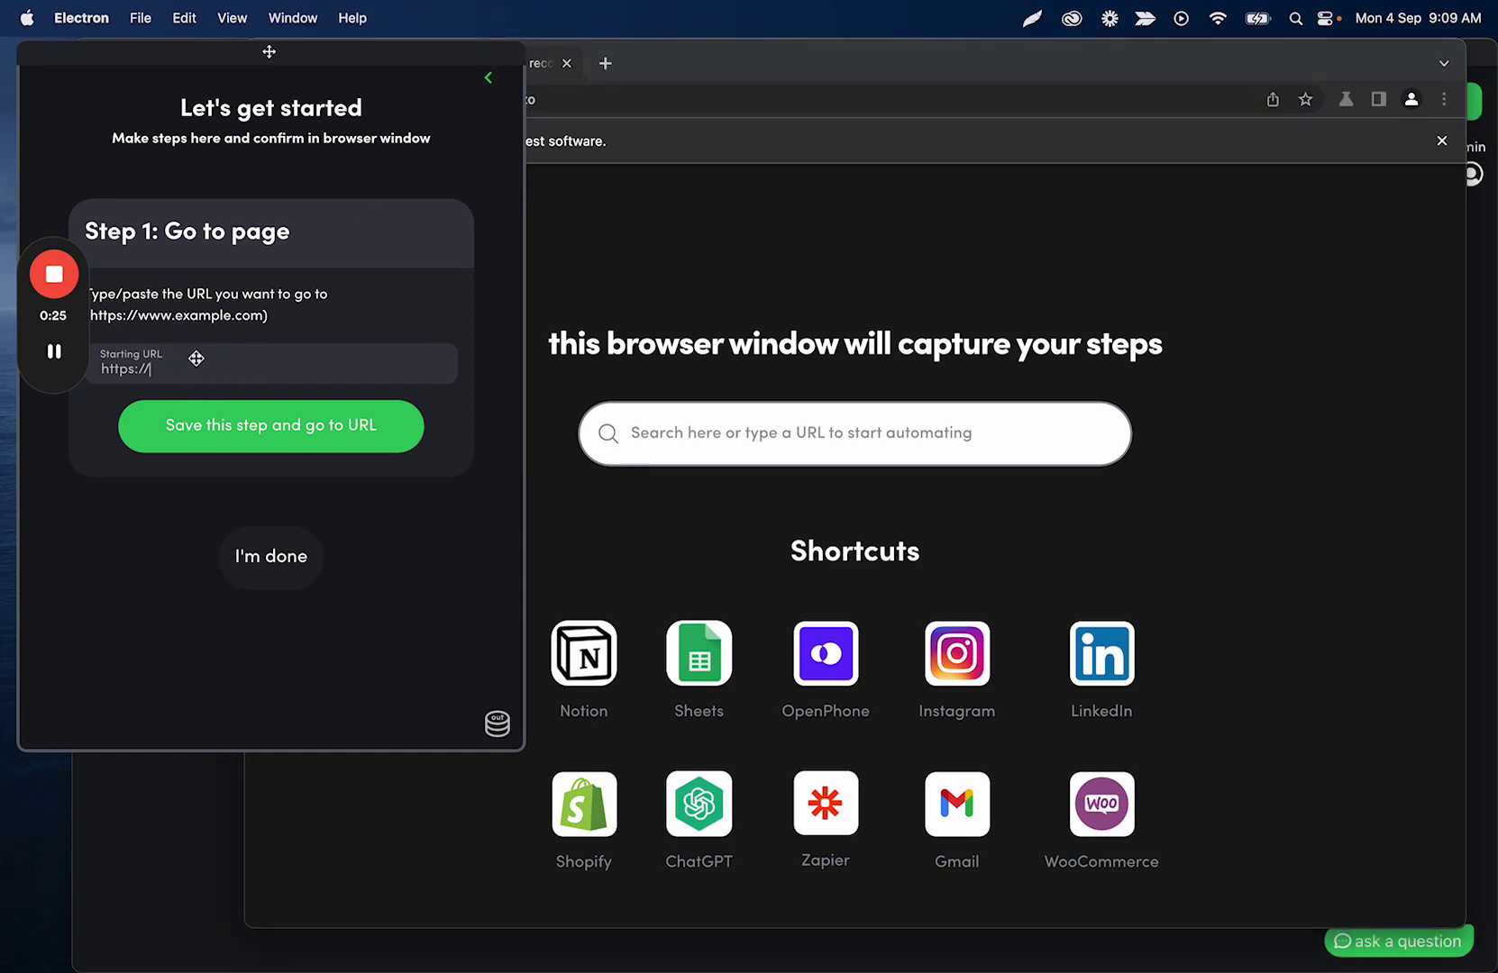
pyautogui.write('www.youtube.com/watch?v=uQBZ3m1VRm0')
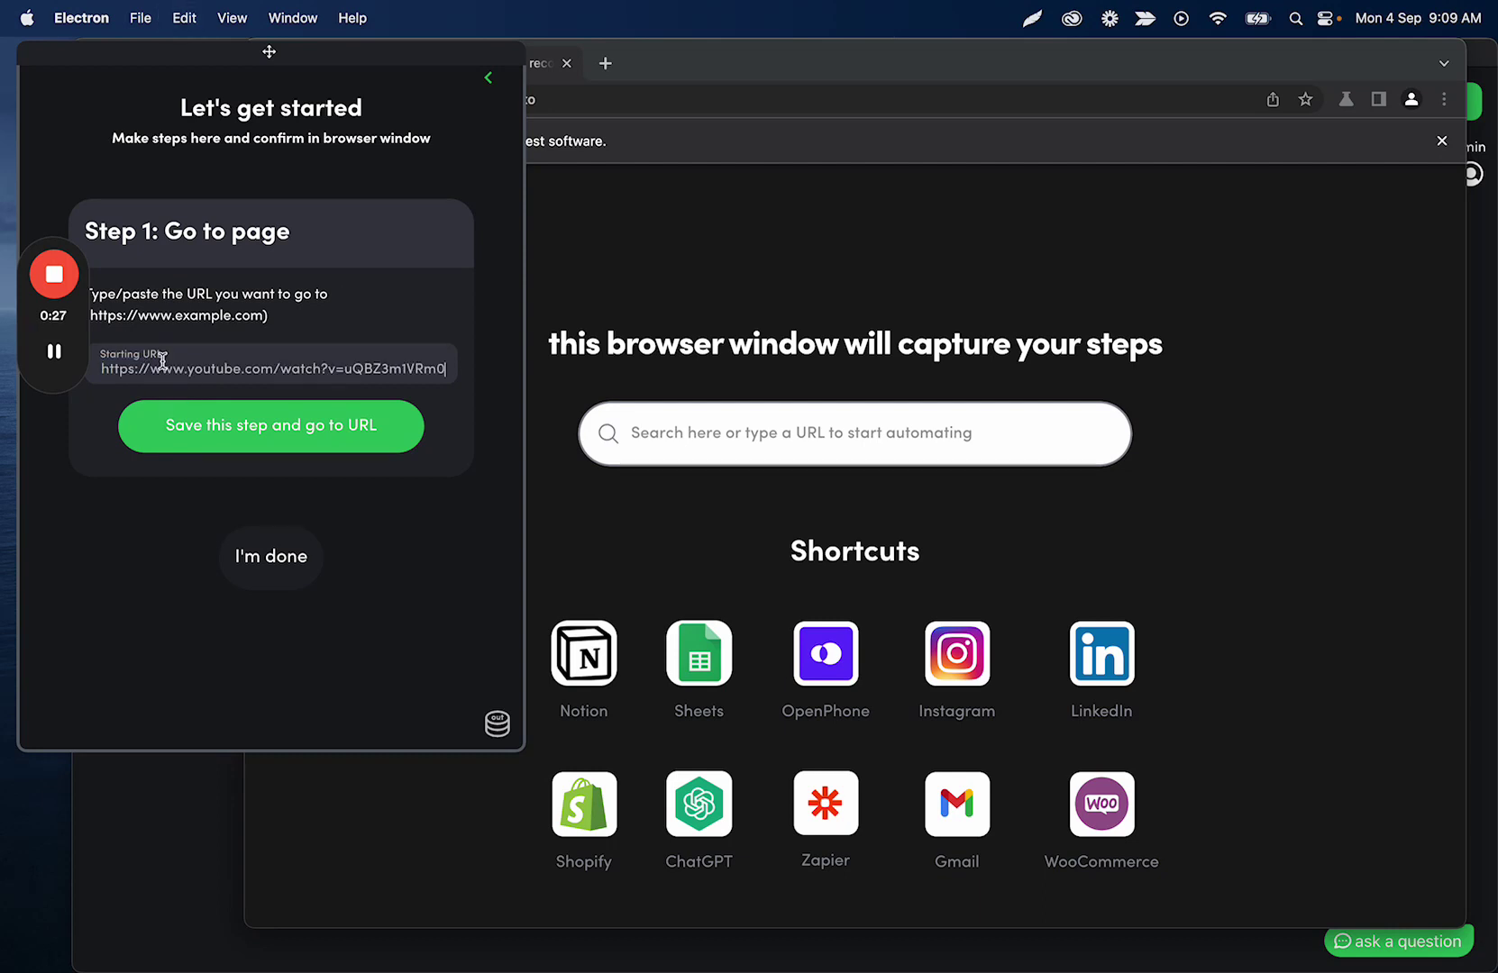
pyautogui.click(277, 418)
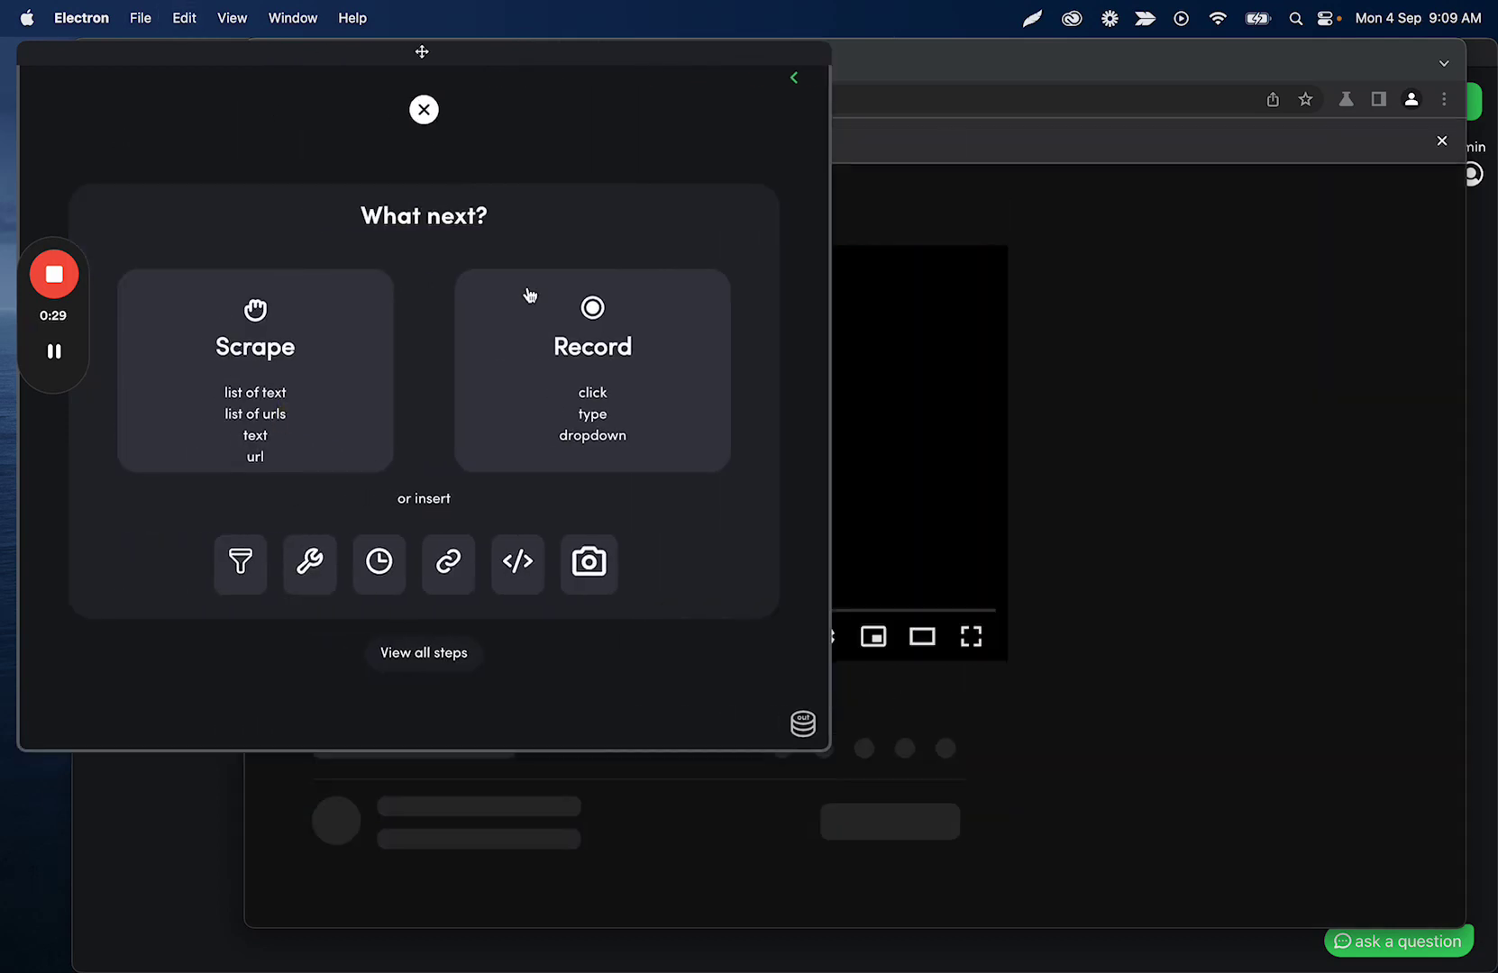
pyautogui.click(794, 77)
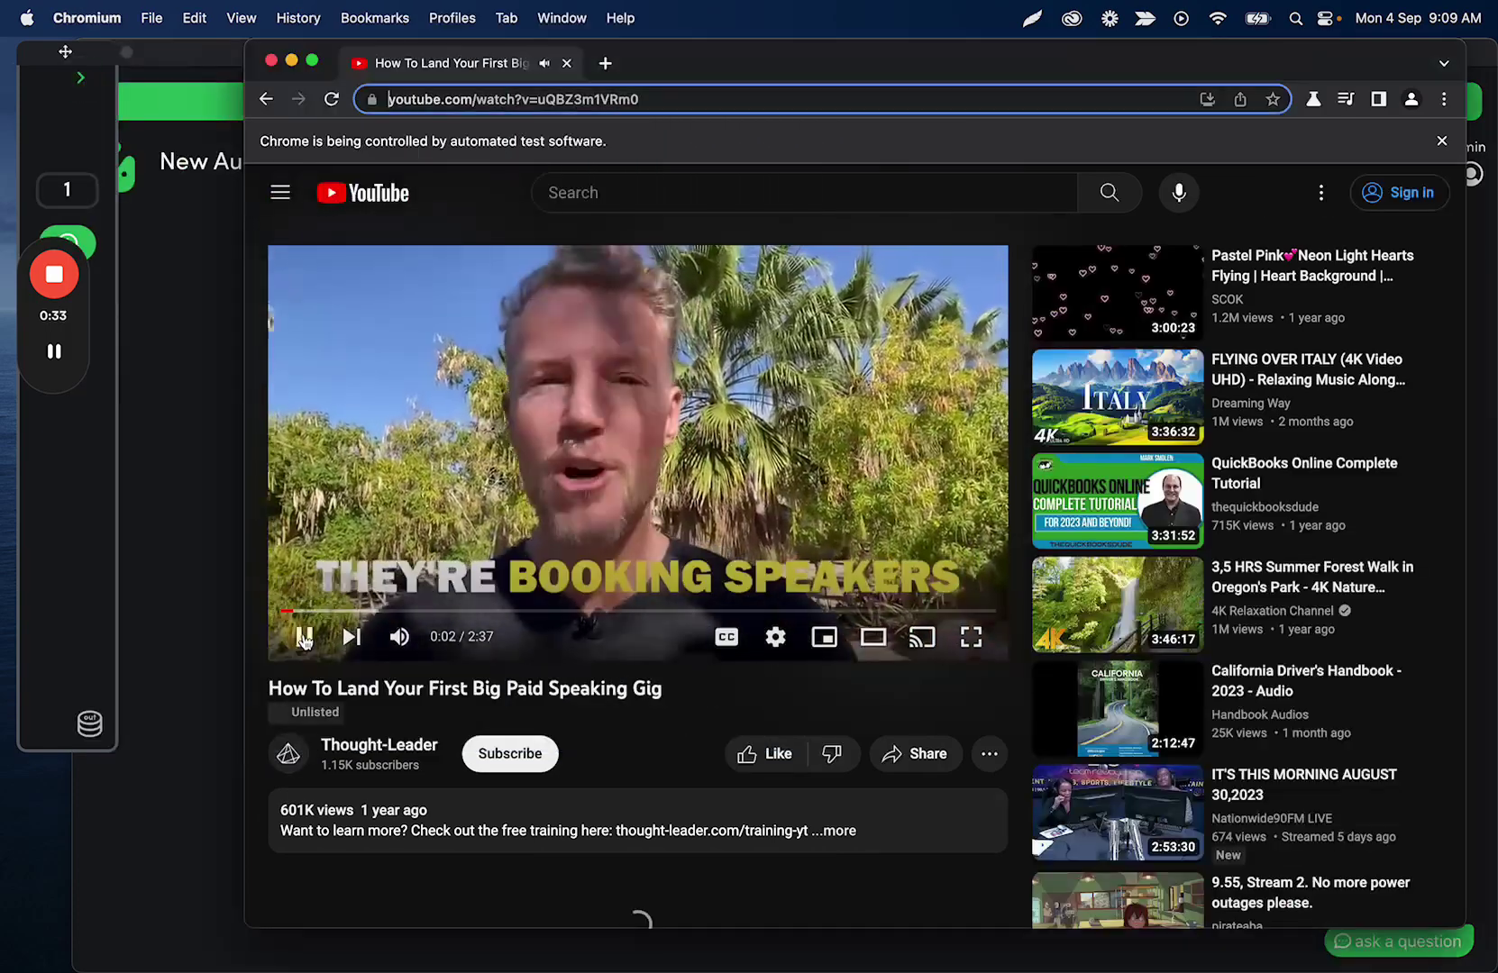
pyautogui.moveTo(318, 616); pyautogui.dragTo(901, 616)
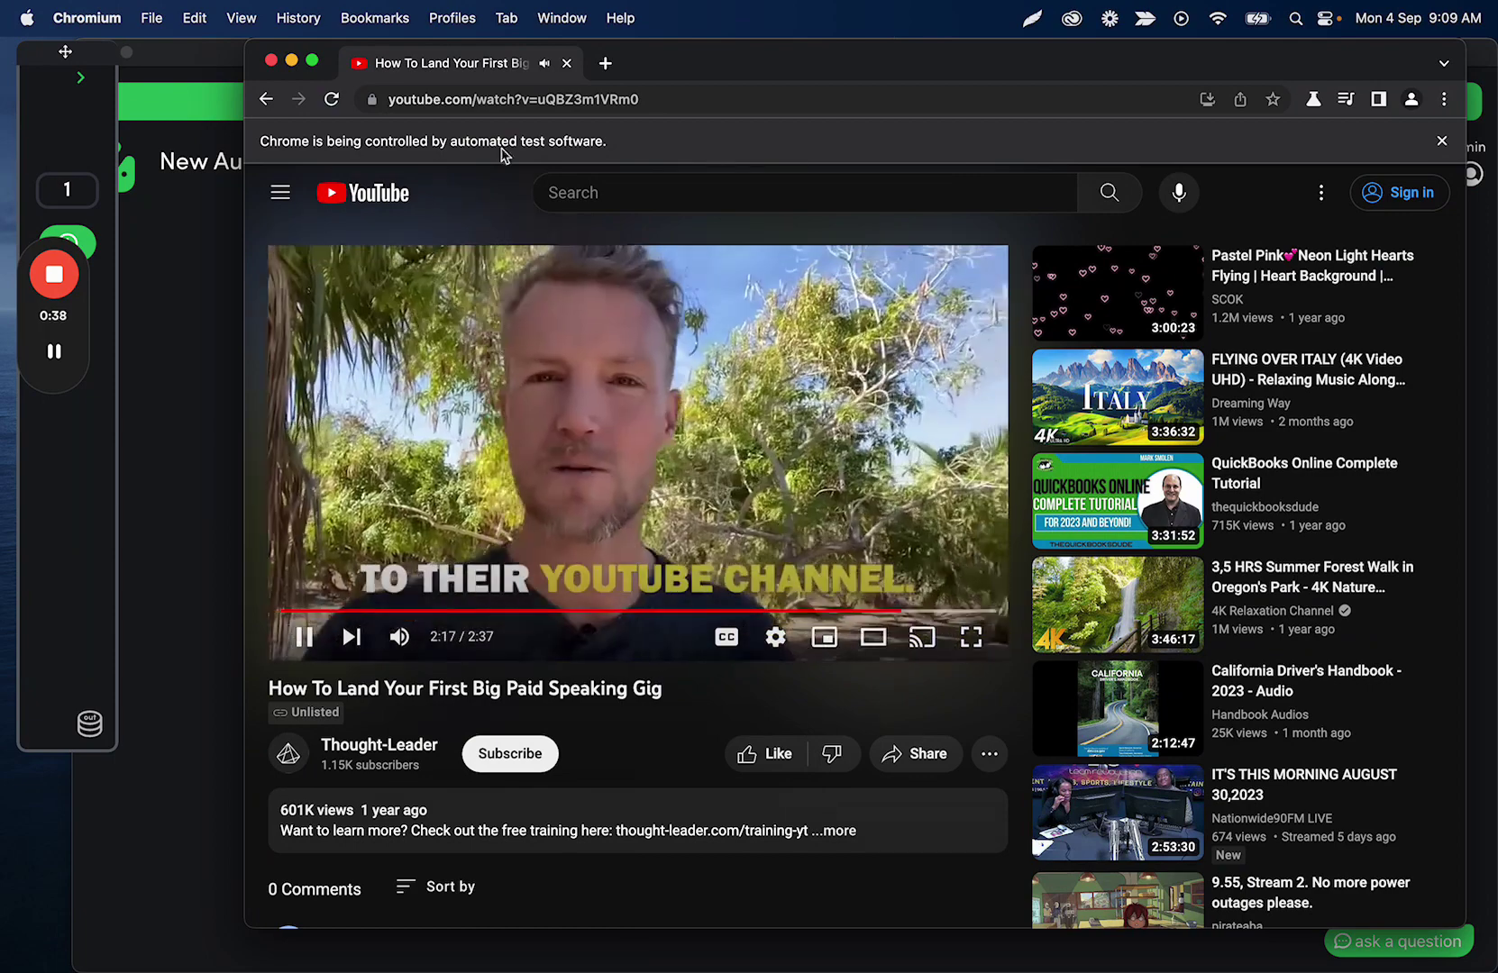
# - Go back, load youtube.com, and open the '32 ChatGPT Tips for Beginners in 2023!' video
pyautogui.click(266, 99)
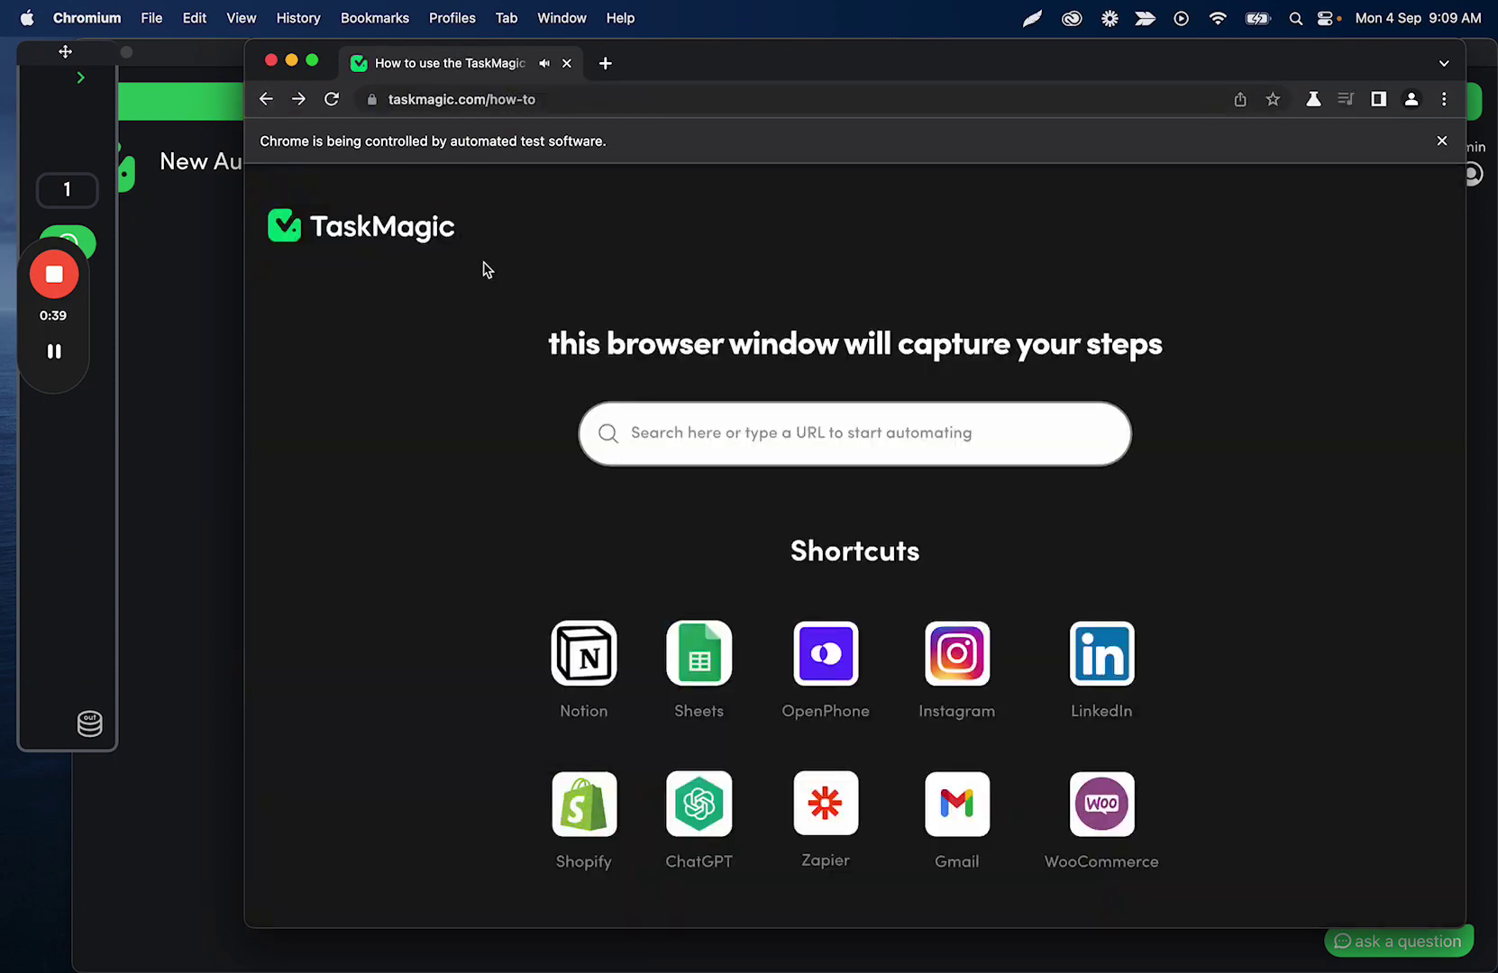
pyautogui.click(551, 106)
pyautogui.write('youtube.com')
pyautogui.press('Return')
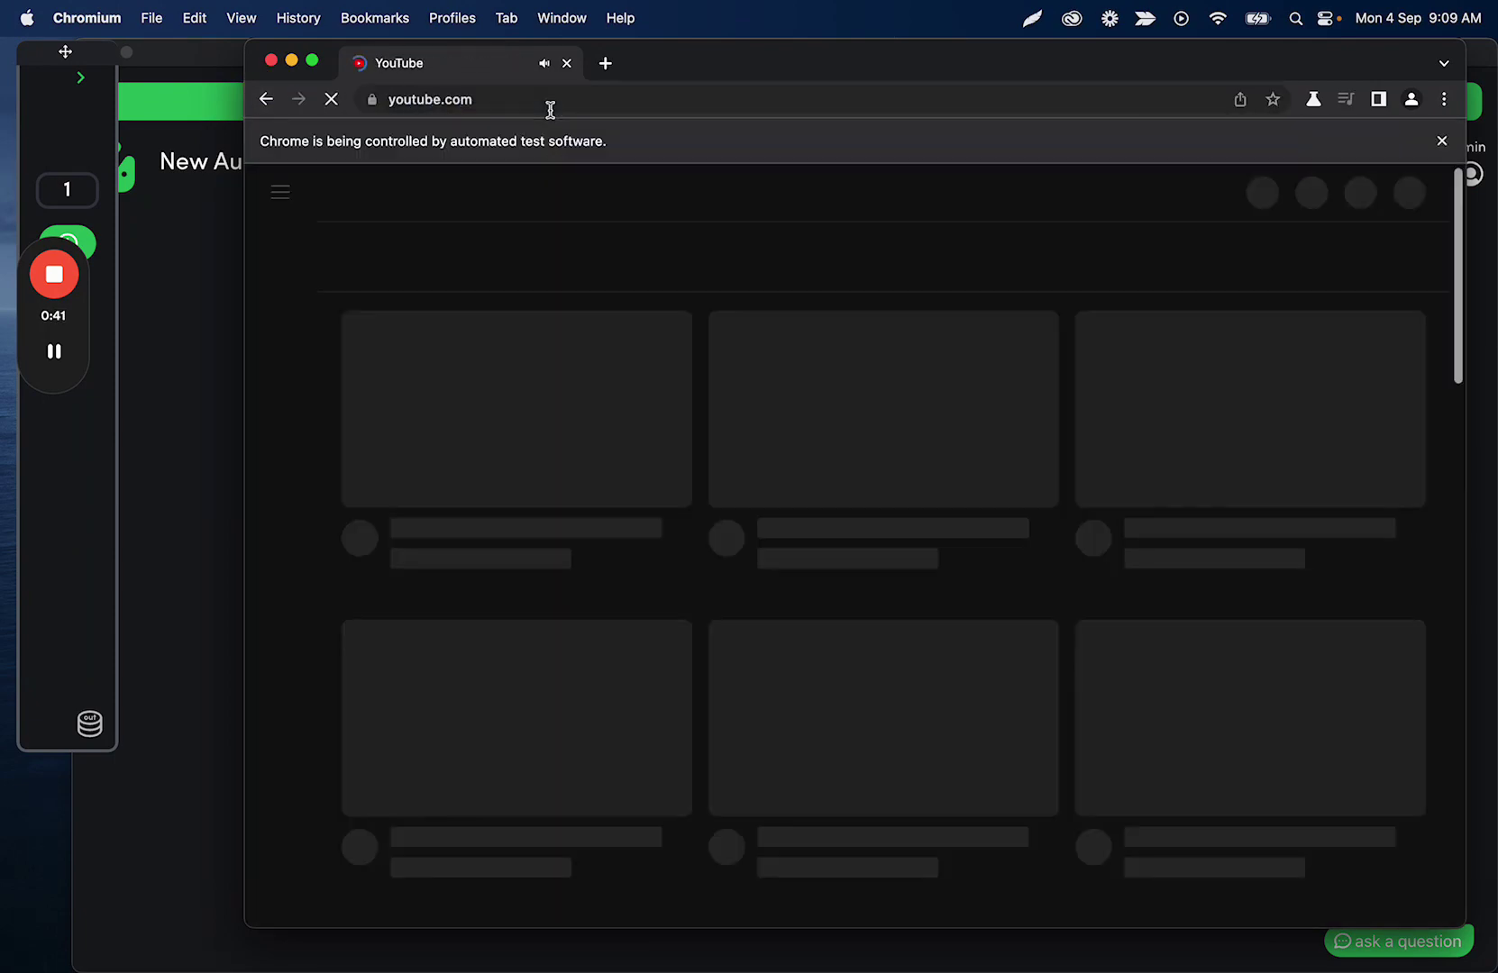
pyautogui.moveTo(739, 61); pyautogui.dragTo(675, 37)
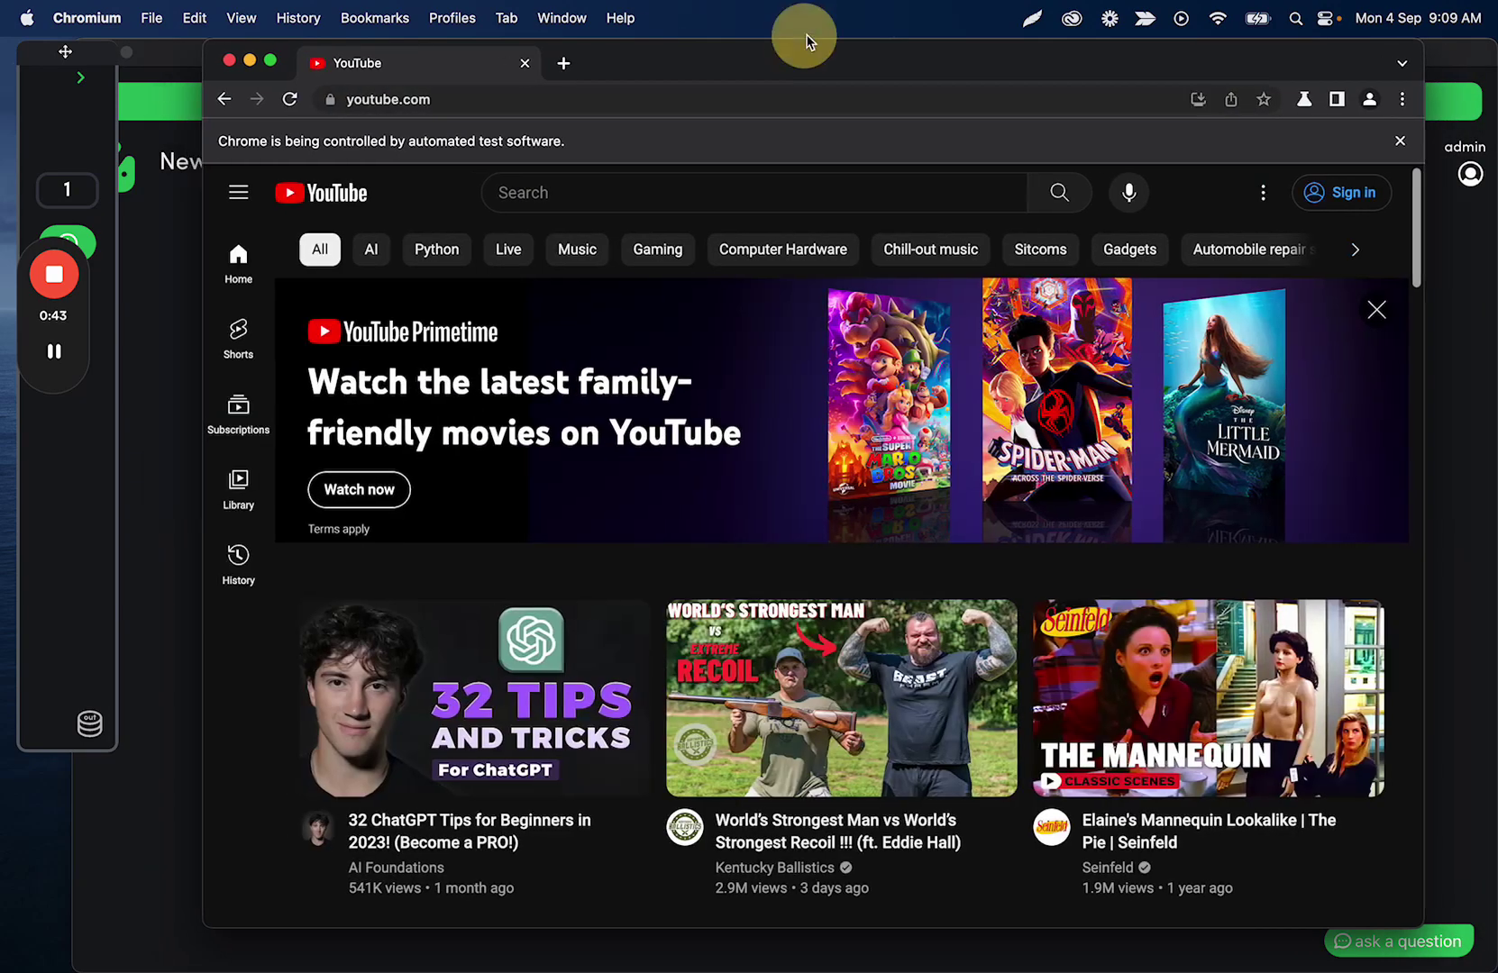
pyautogui.click(467, 763)
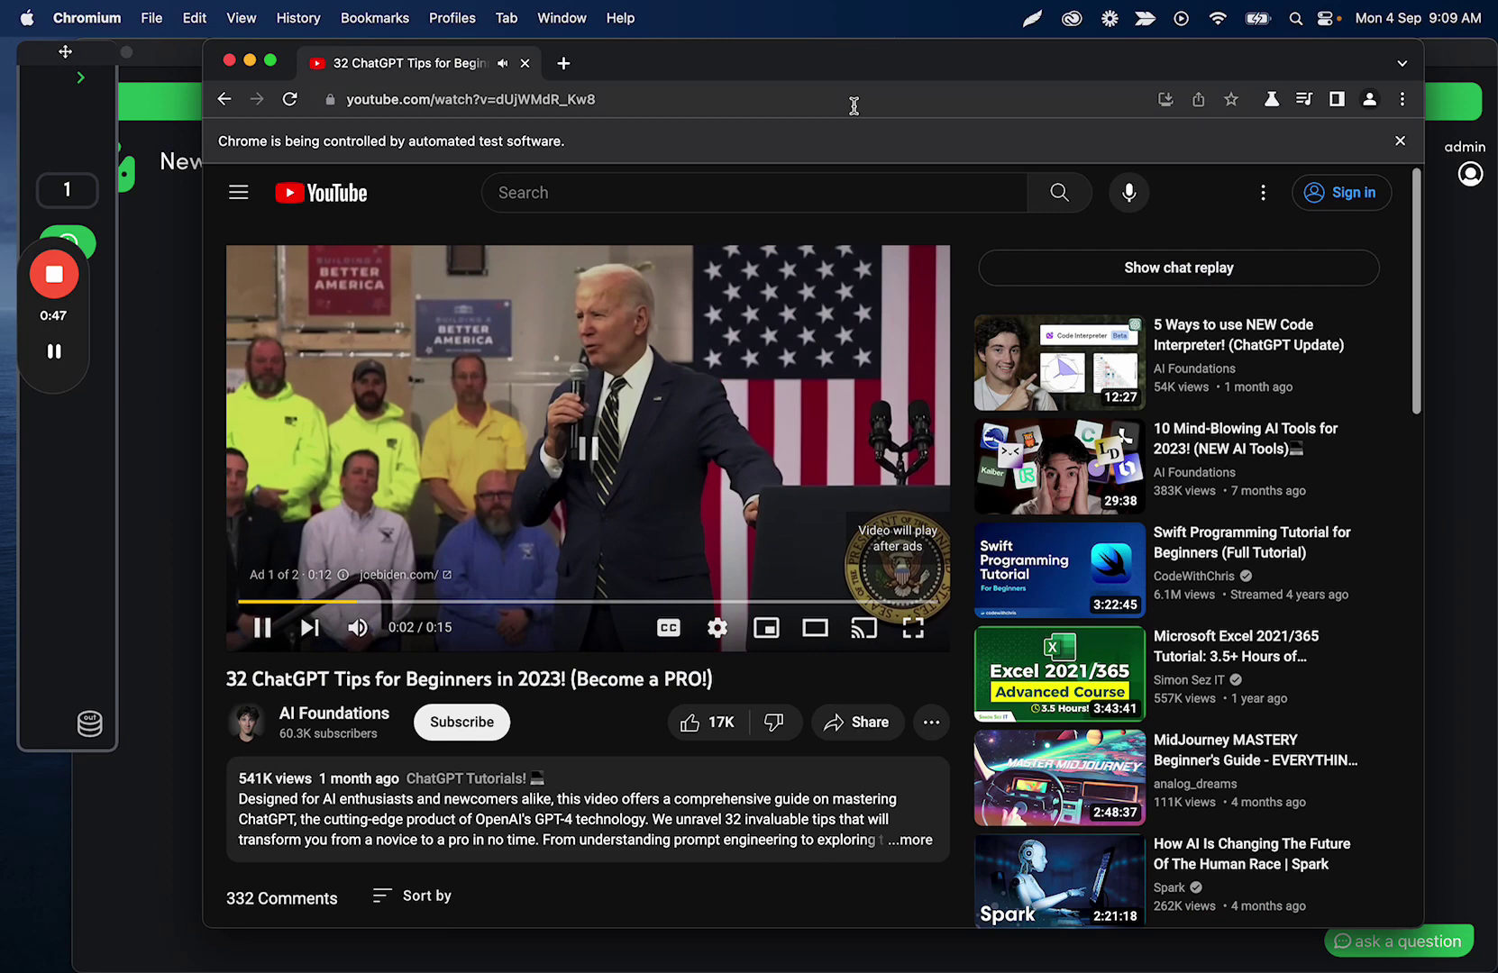
pyautogui.moveTo(844, 60); pyautogui.dragTo(874, 60)
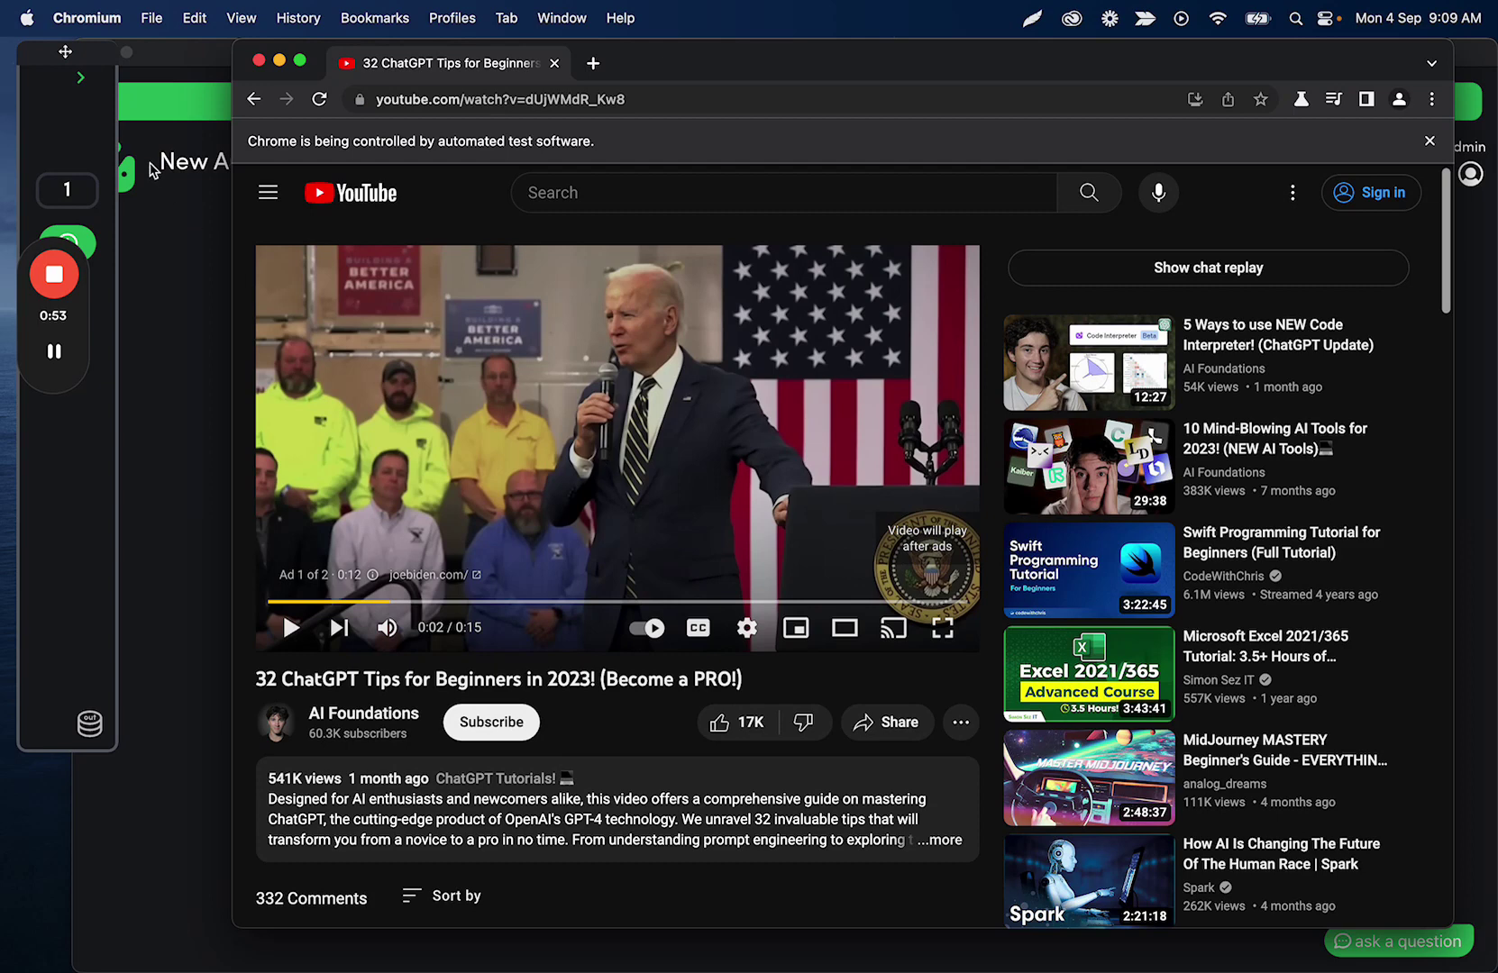
pyautogui.click(80, 77)
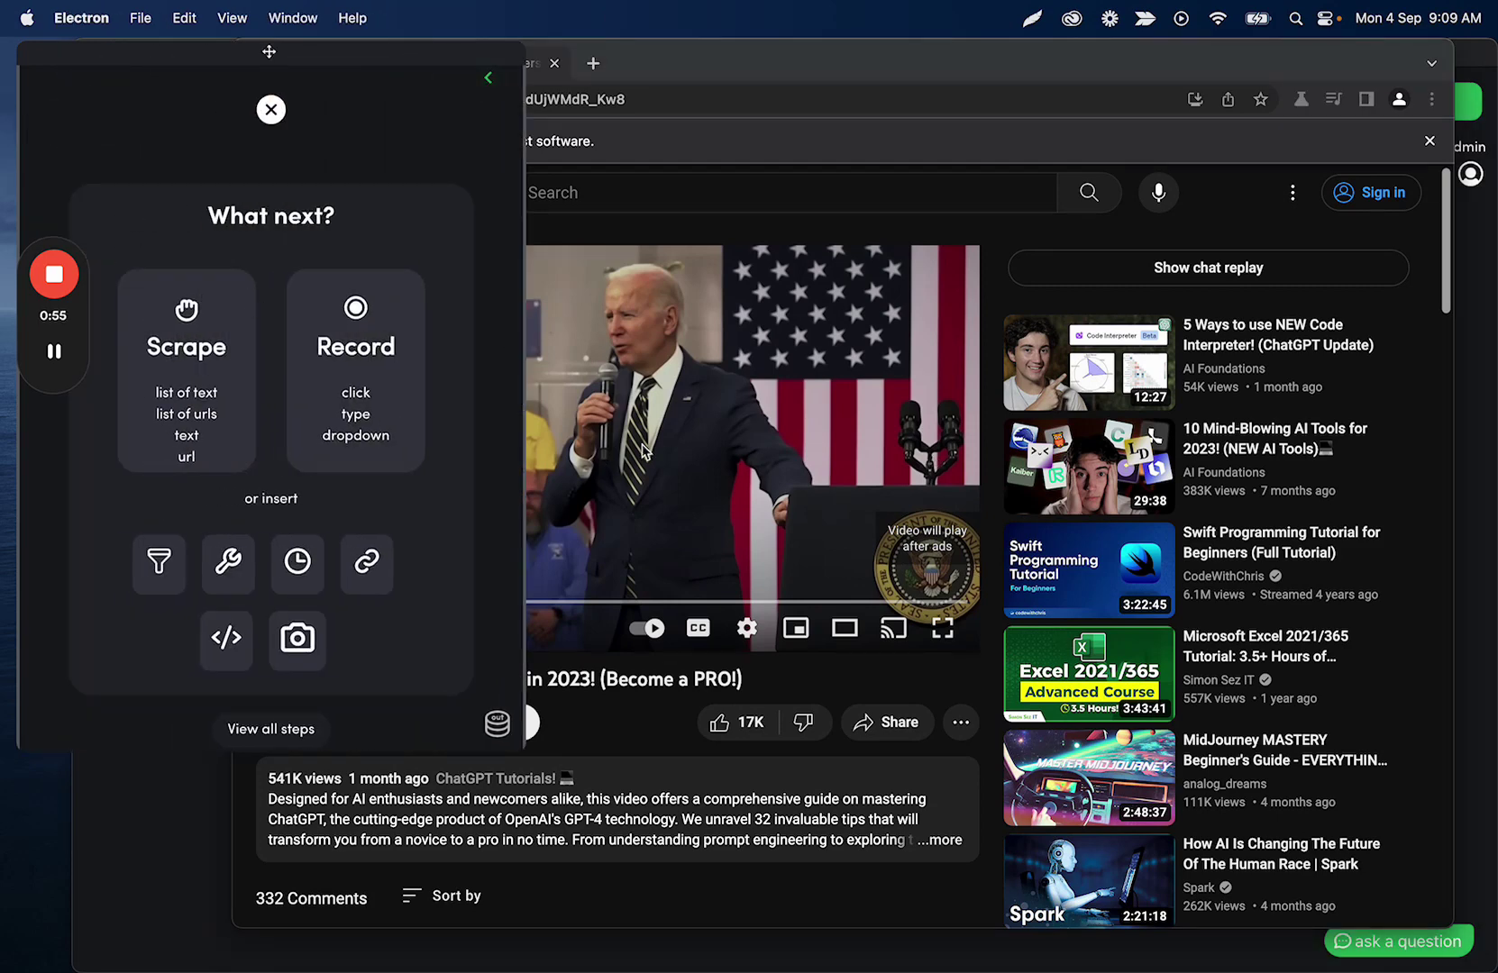
# - Replace Step 1's starting URL with the copied 32 ChatGPT Tips video address
pyautogui.moveTo(525, 316); pyautogui.dragTo(735, 325)
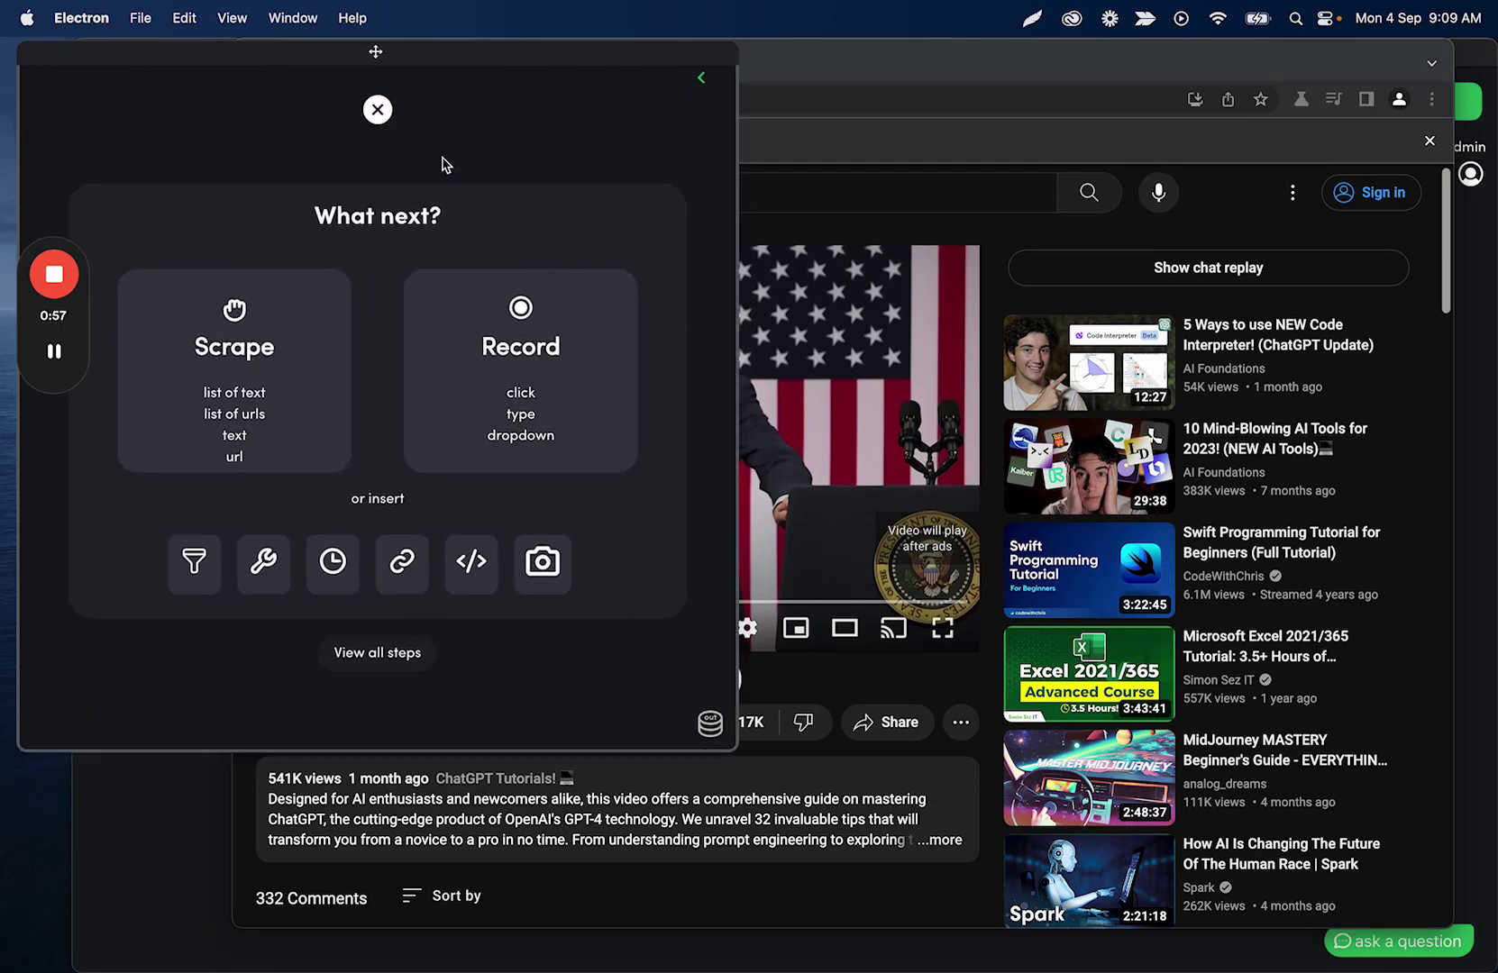
pyautogui.click(377, 109)
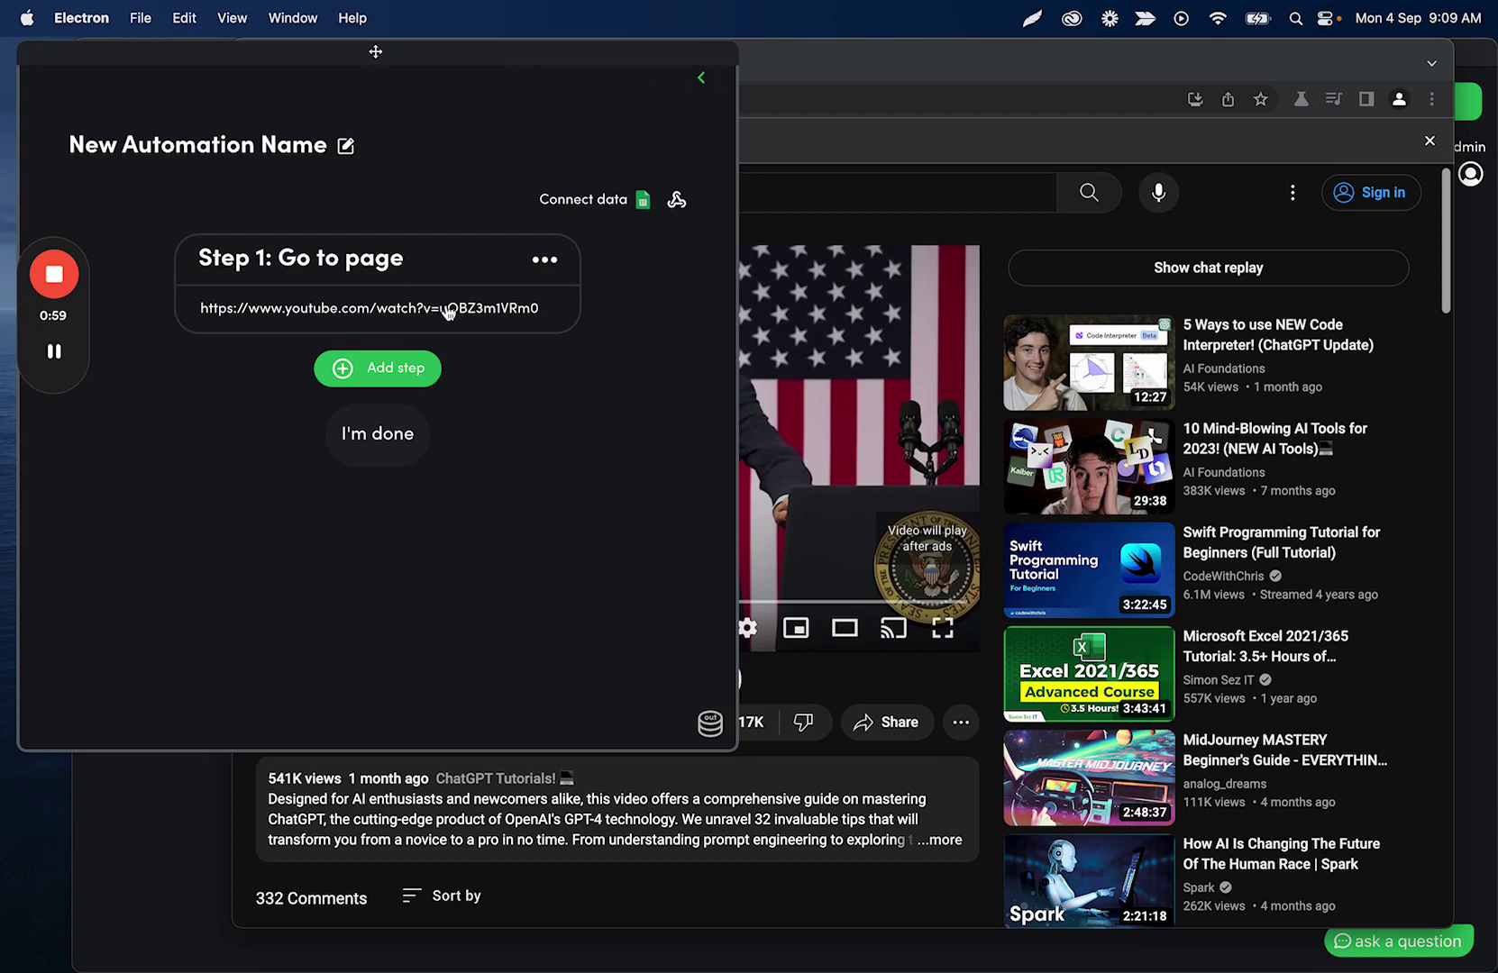
pyautogui.click(863, 107)
pyautogui.click(442, 289)
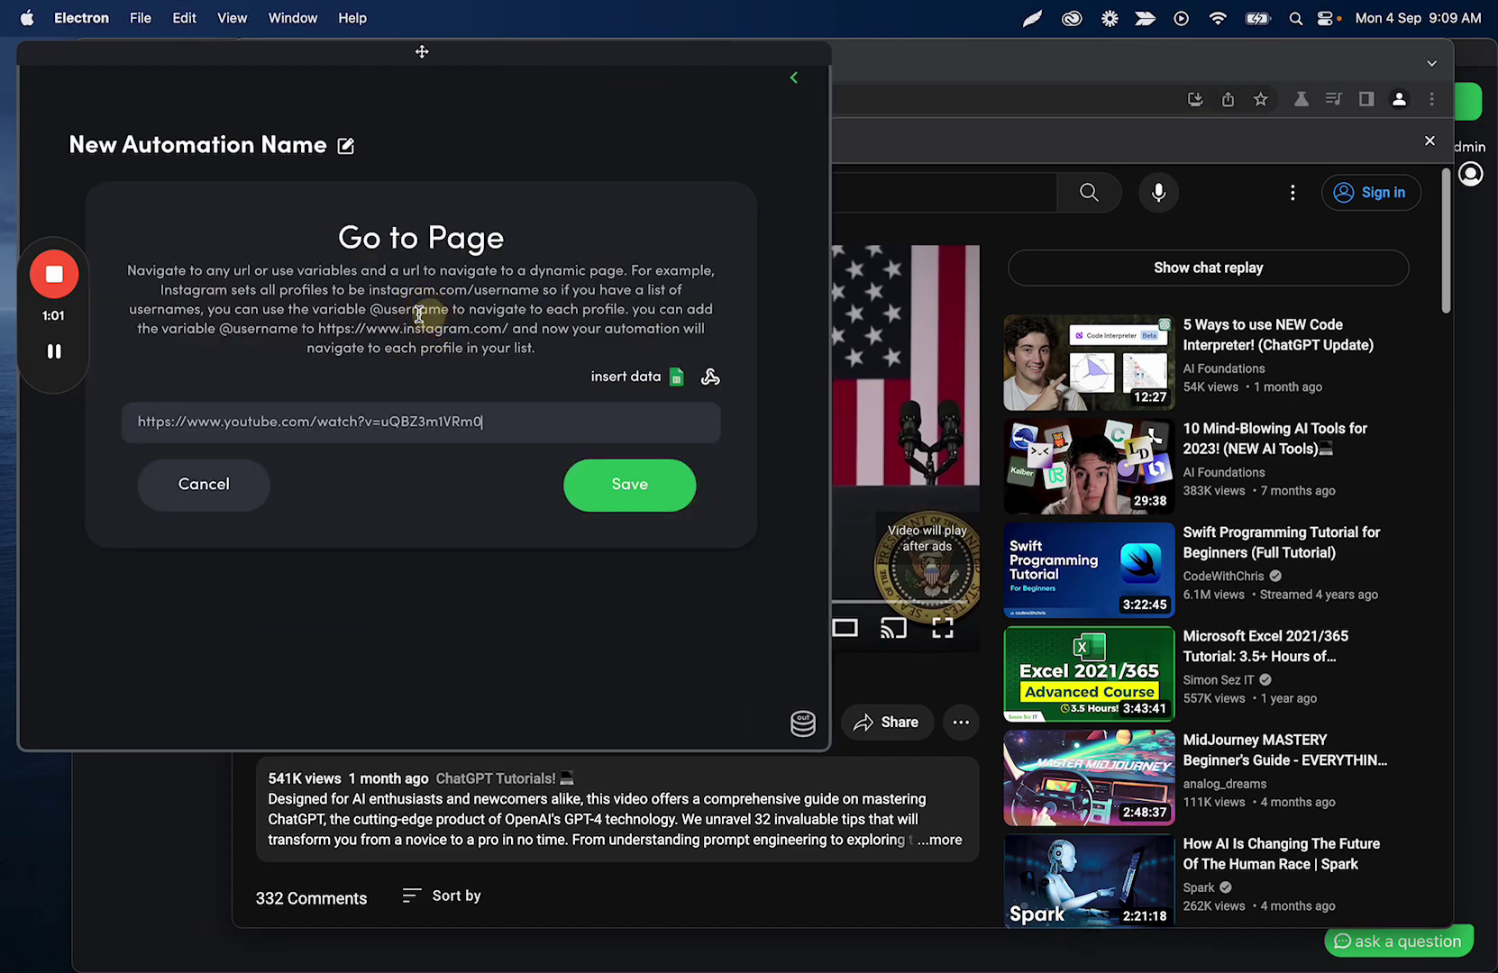
pyautogui.click(452, 425)
pyautogui.press('super+a')
pyautogui.write('https://www.youtube.com/watch?v=dUjWMdR_Kw8')
pyautogui.click(618, 485)
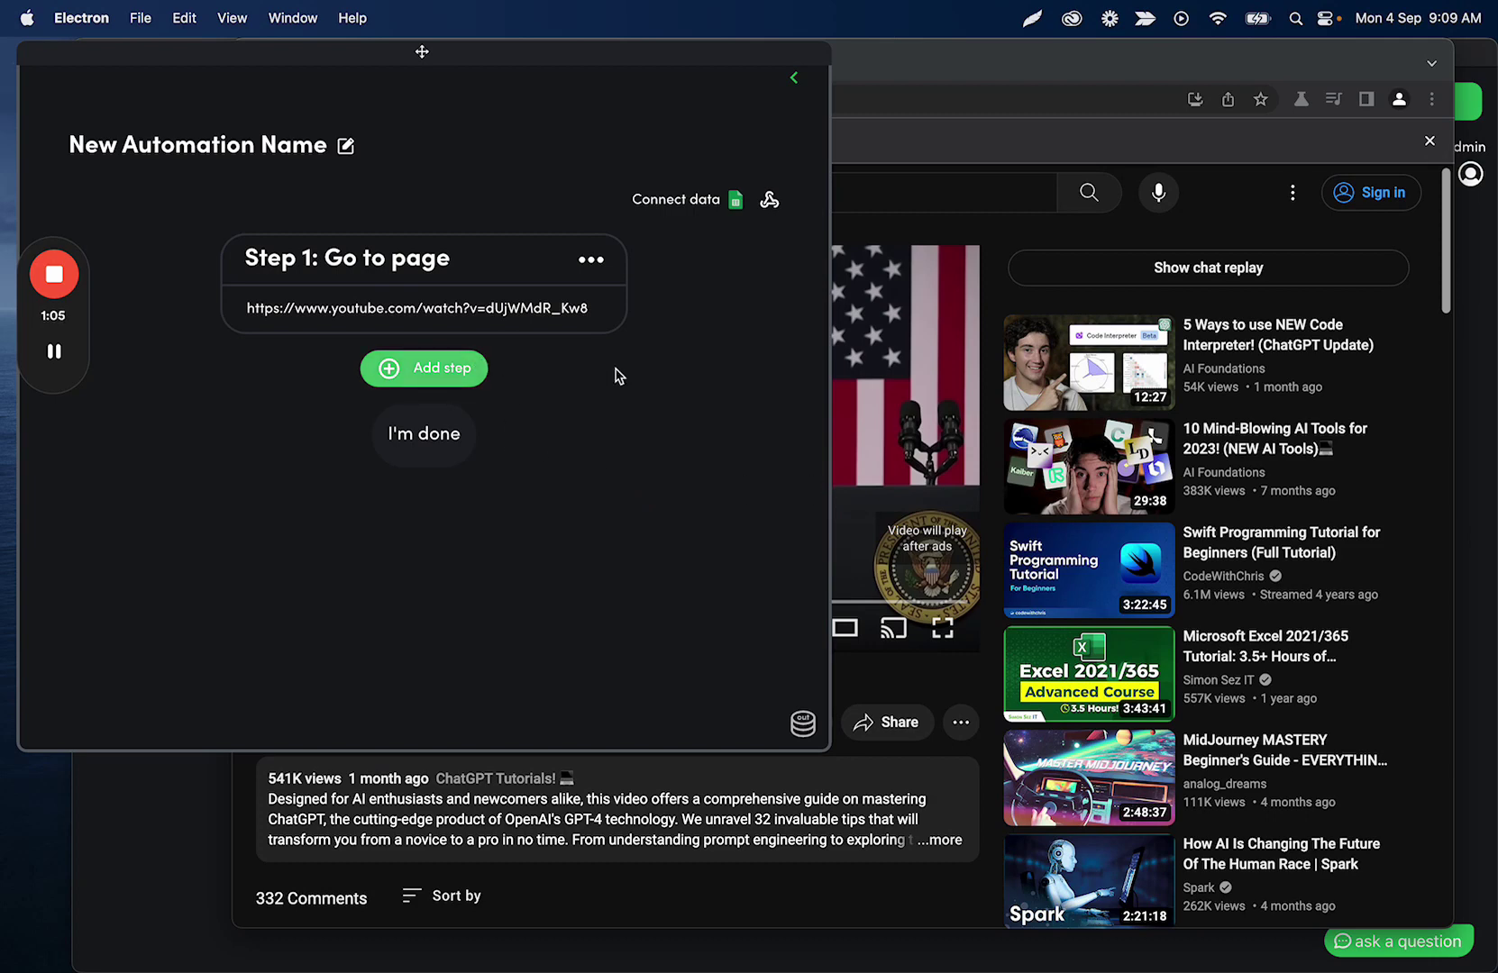
pyautogui.click(923, 552)
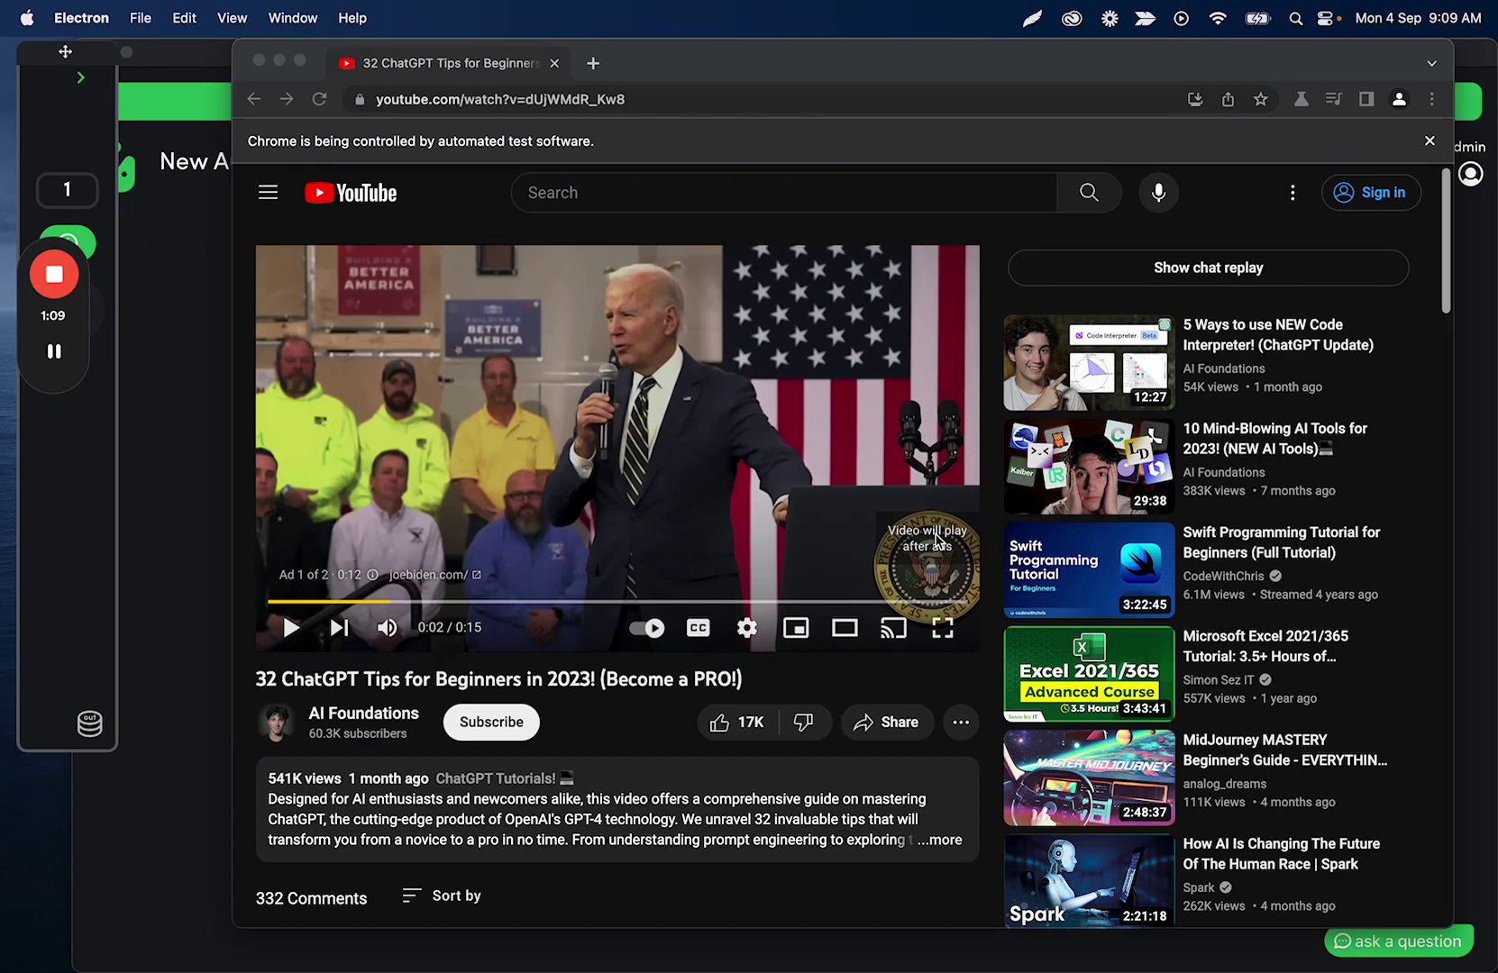
# - Add a single-element scrape step on the 'Video will play after ads' box
pyautogui.click(81, 77)
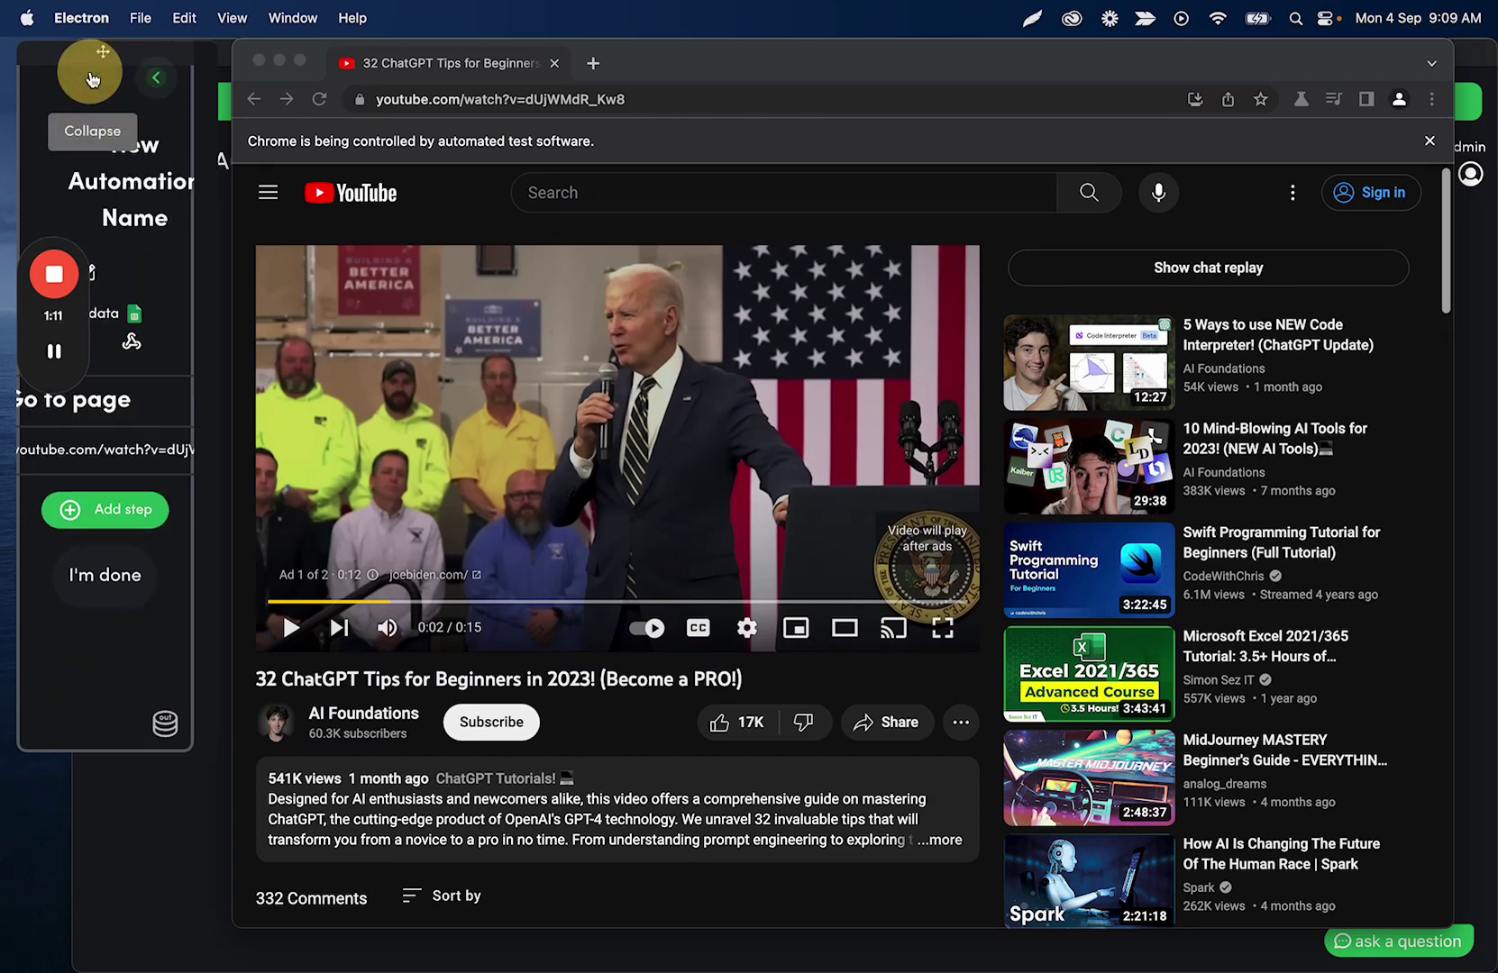
pyautogui.click(275, 365)
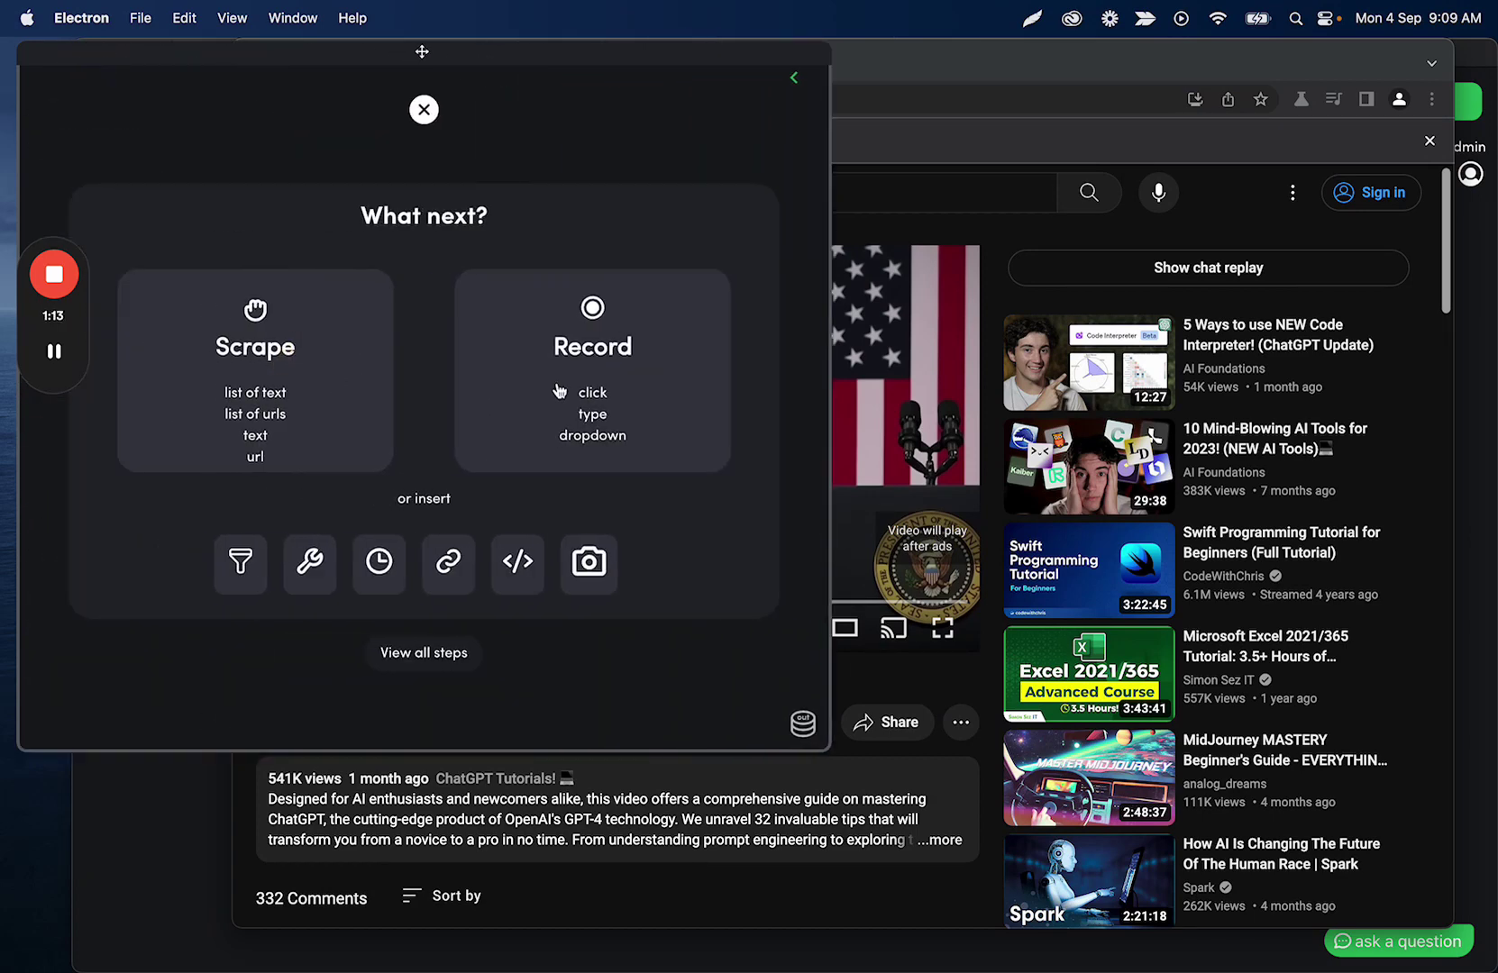
pyautogui.click(303, 348)
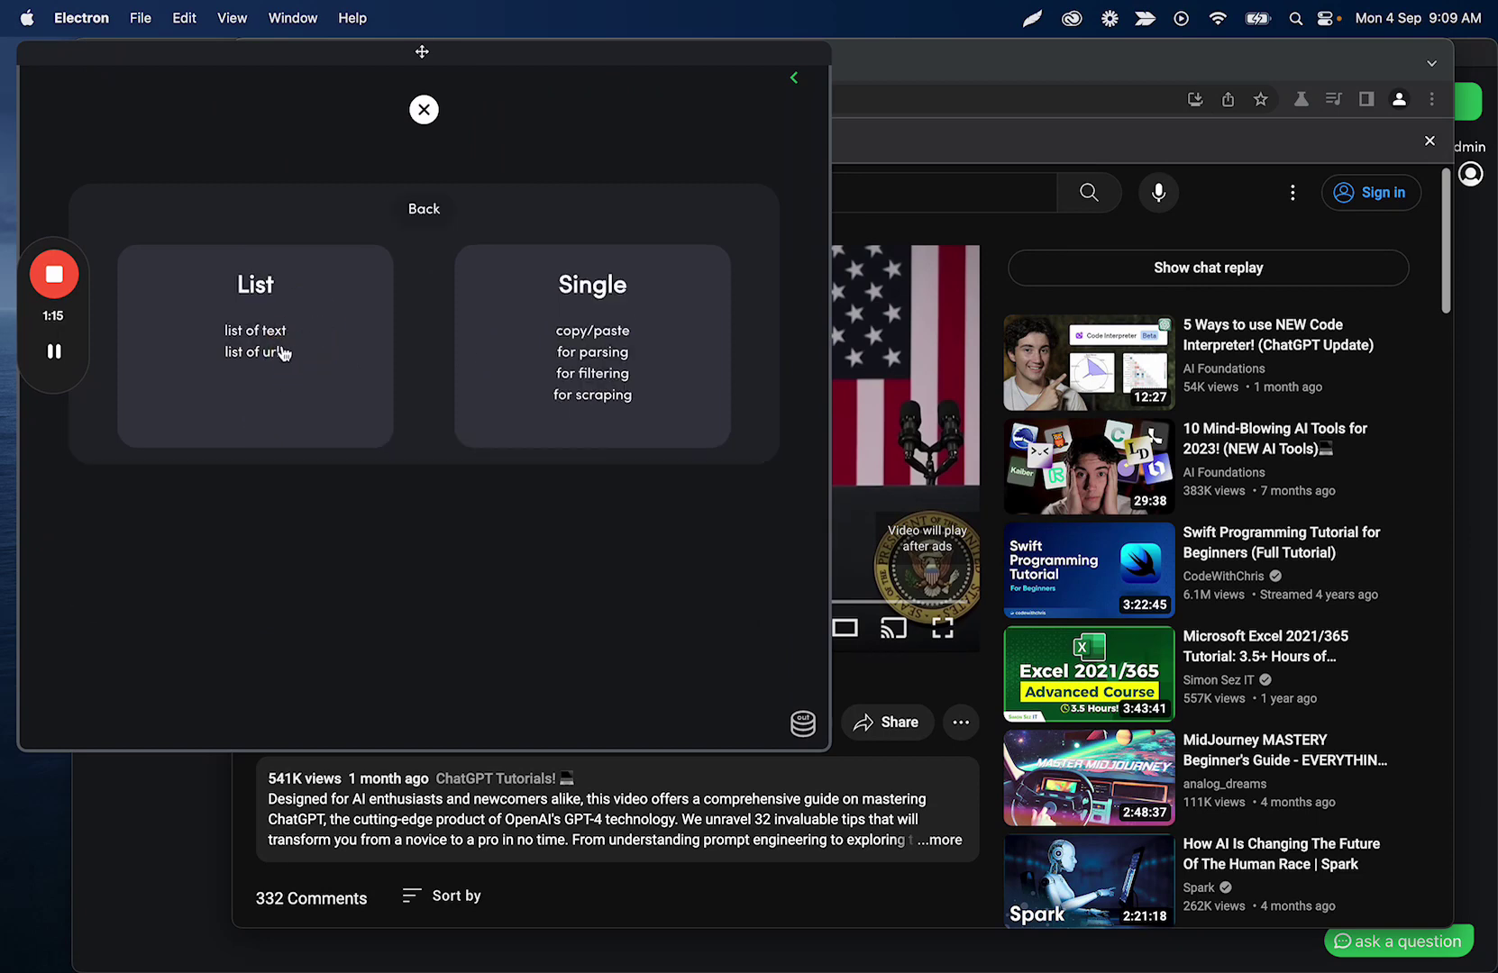
pyautogui.click(616, 328)
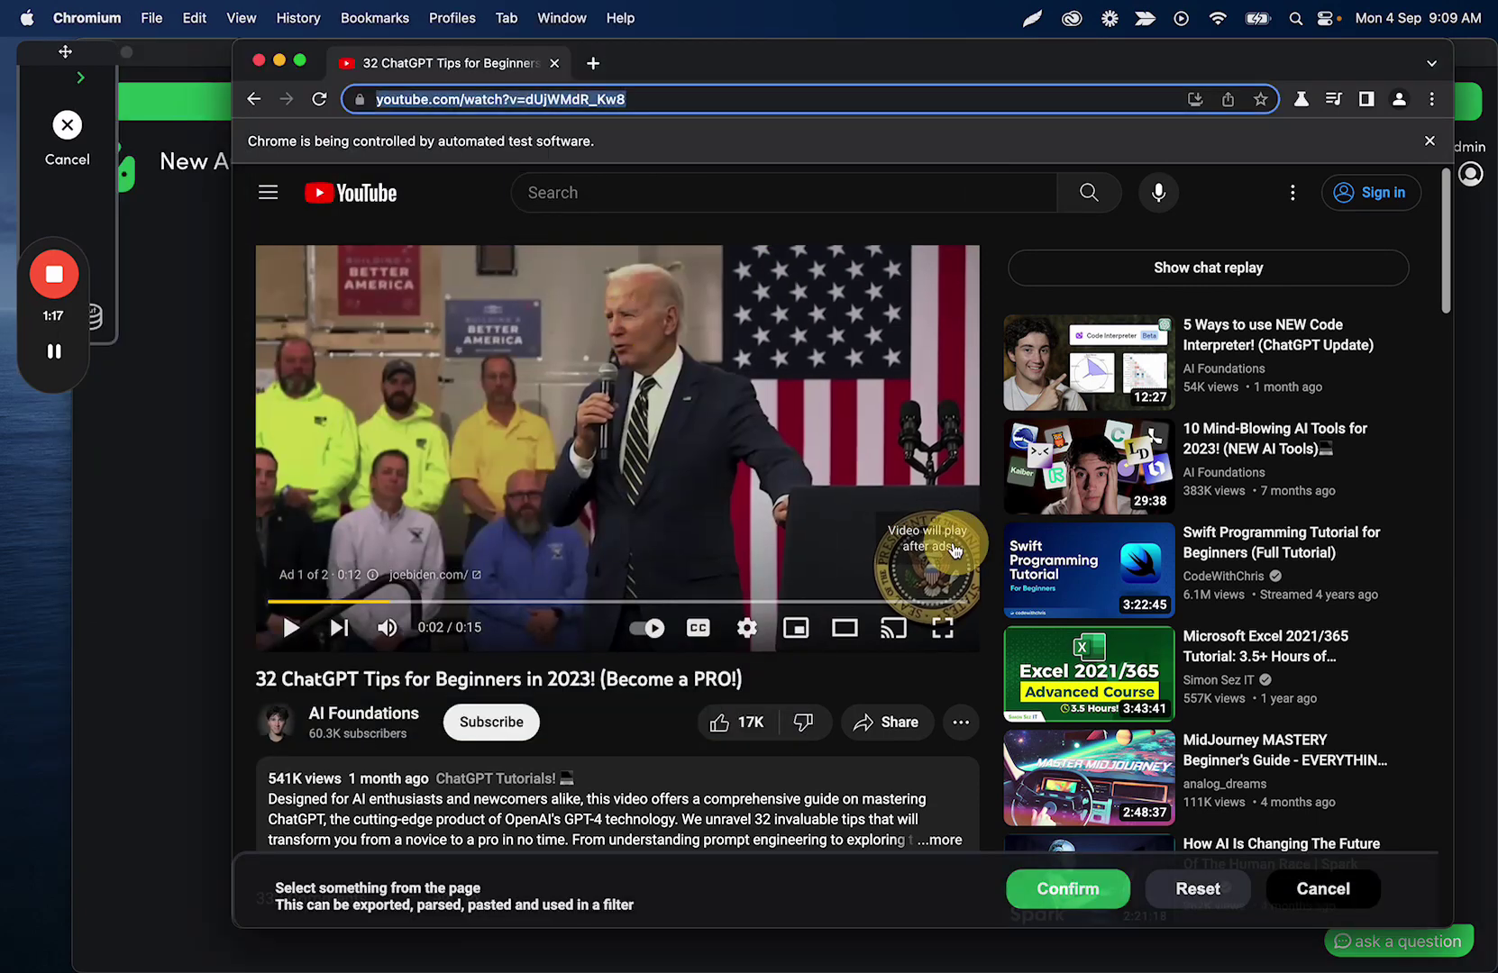
pyautogui.click(937, 549)
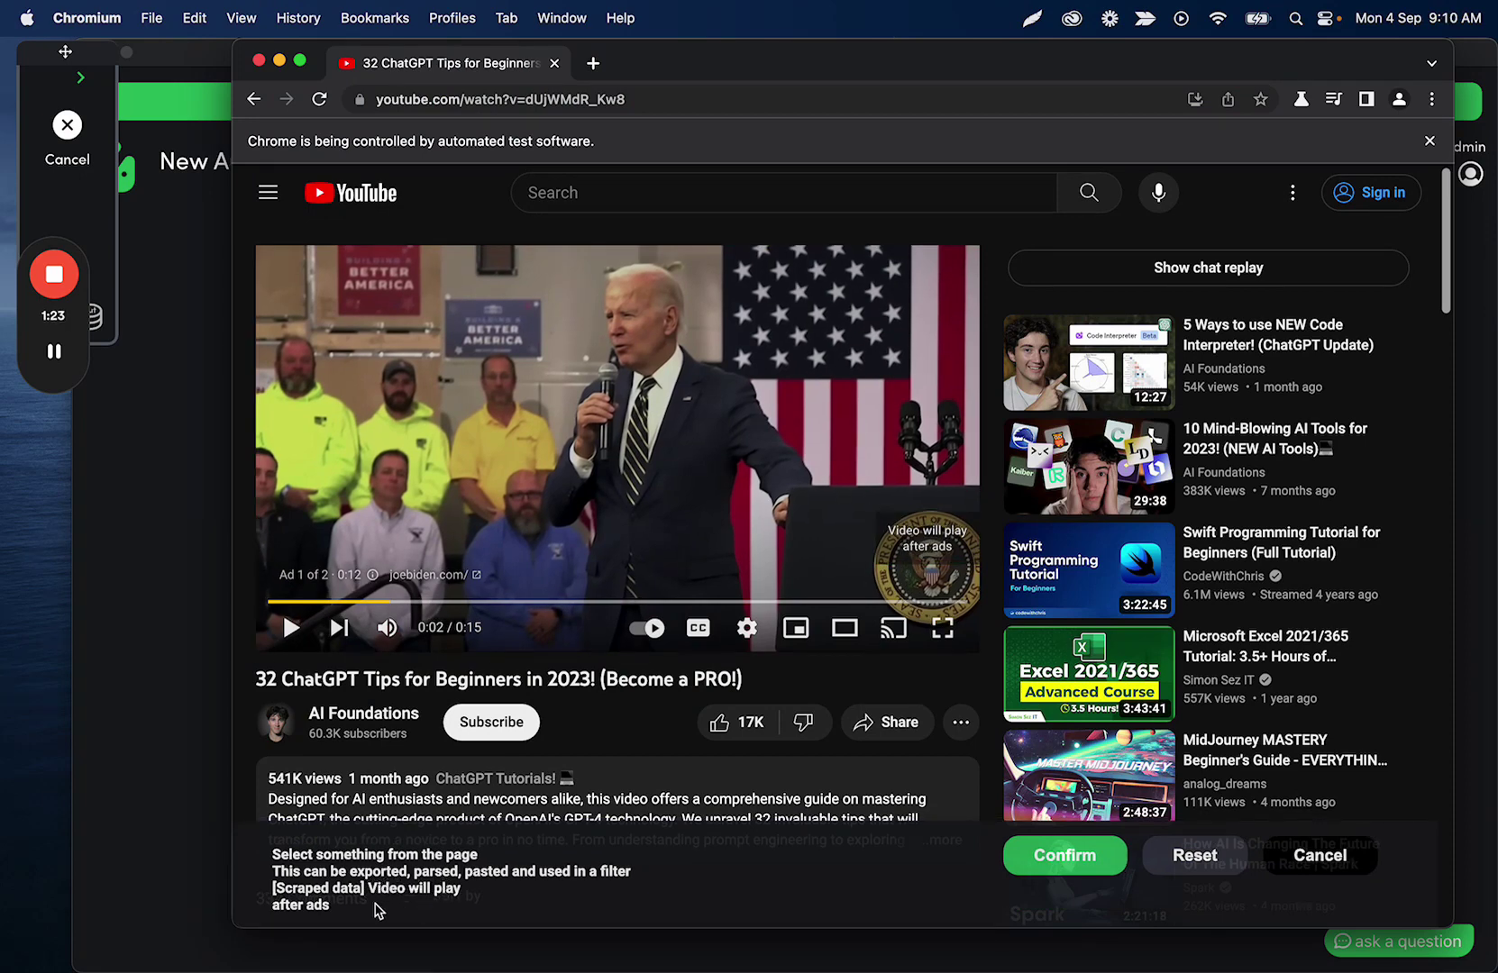
pyautogui.click(1077, 861)
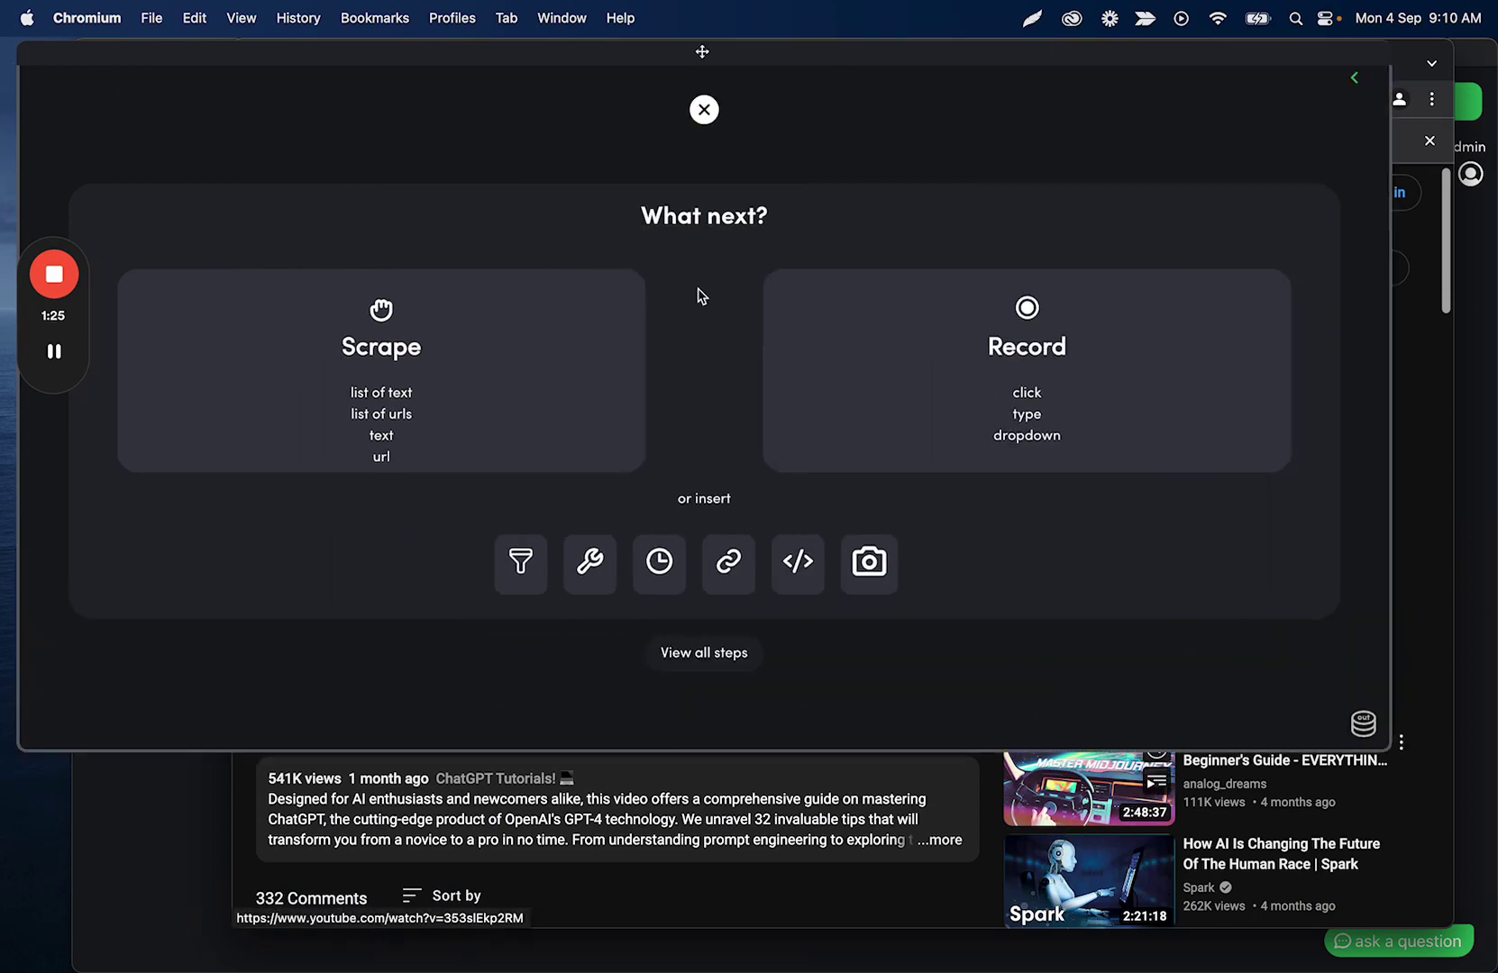
pyautogui.click(704, 109)
pyautogui.moveTo(1388, 43); pyautogui.dragTo(742, 17)
# - Add a recorded click step on the same 'Video will play after ads' box
pyautogui.click(379, 530)
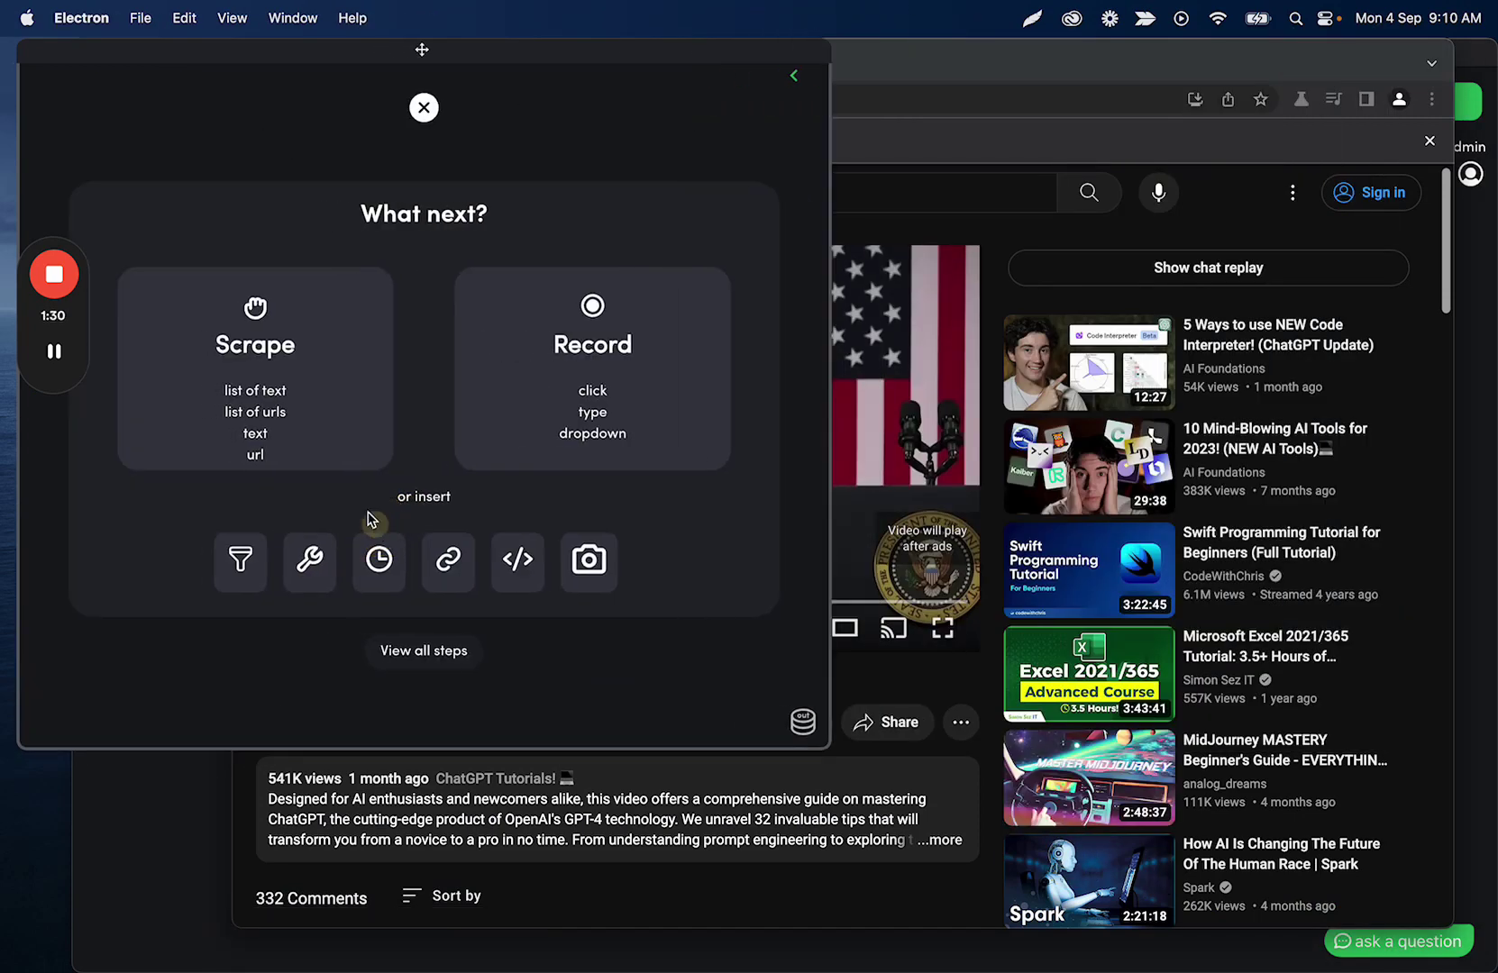
pyautogui.click(601, 353)
pyautogui.click(311, 351)
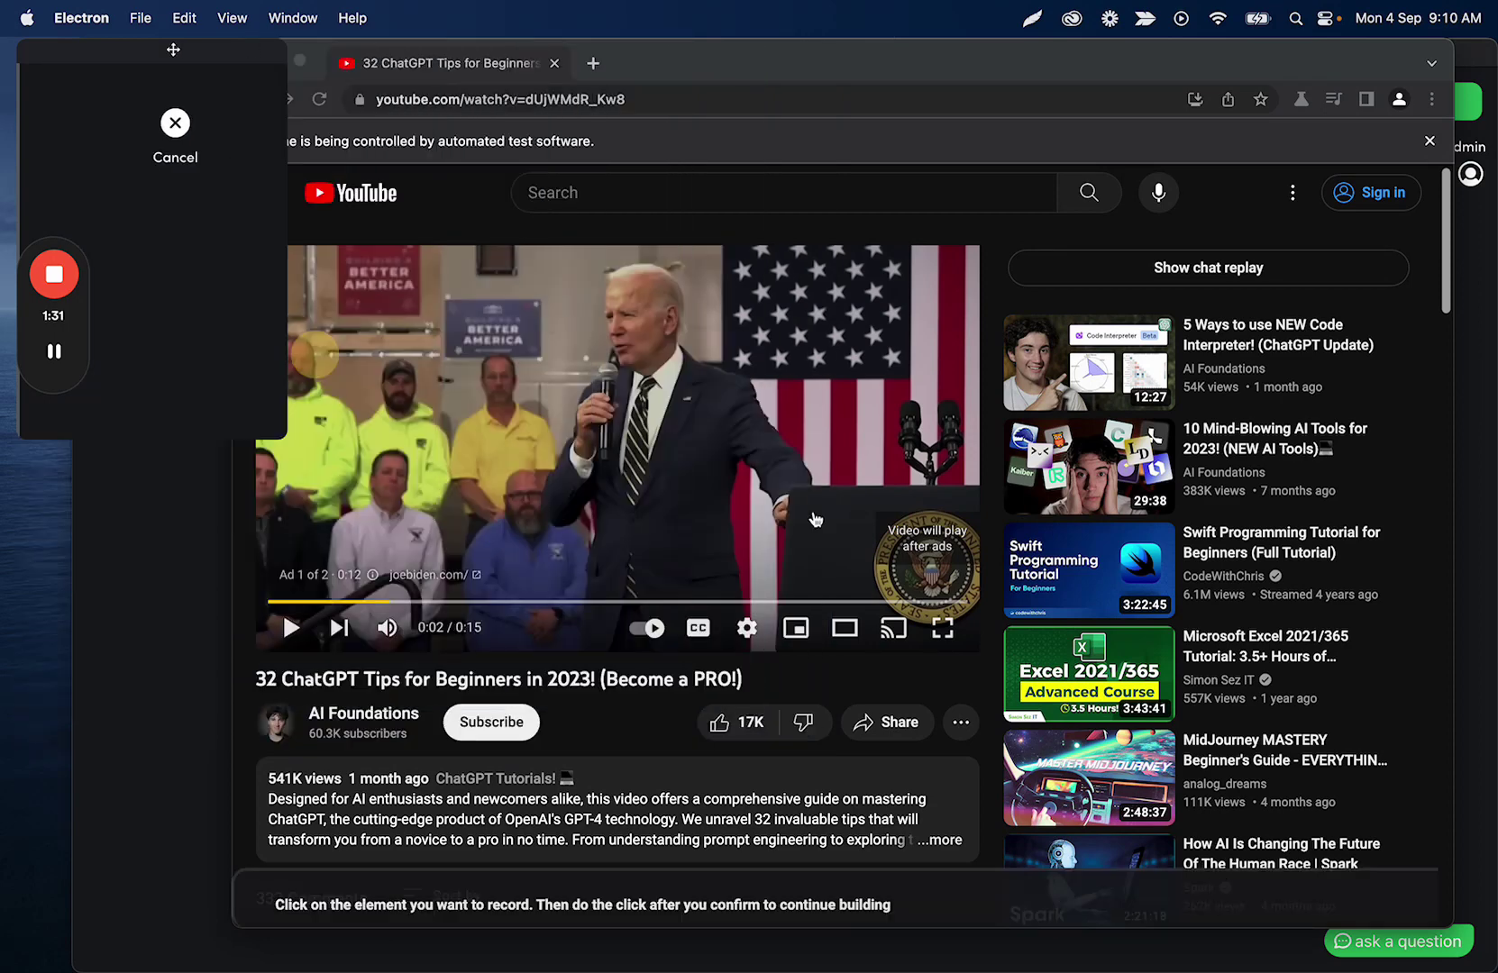
pyautogui.click(933, 533)
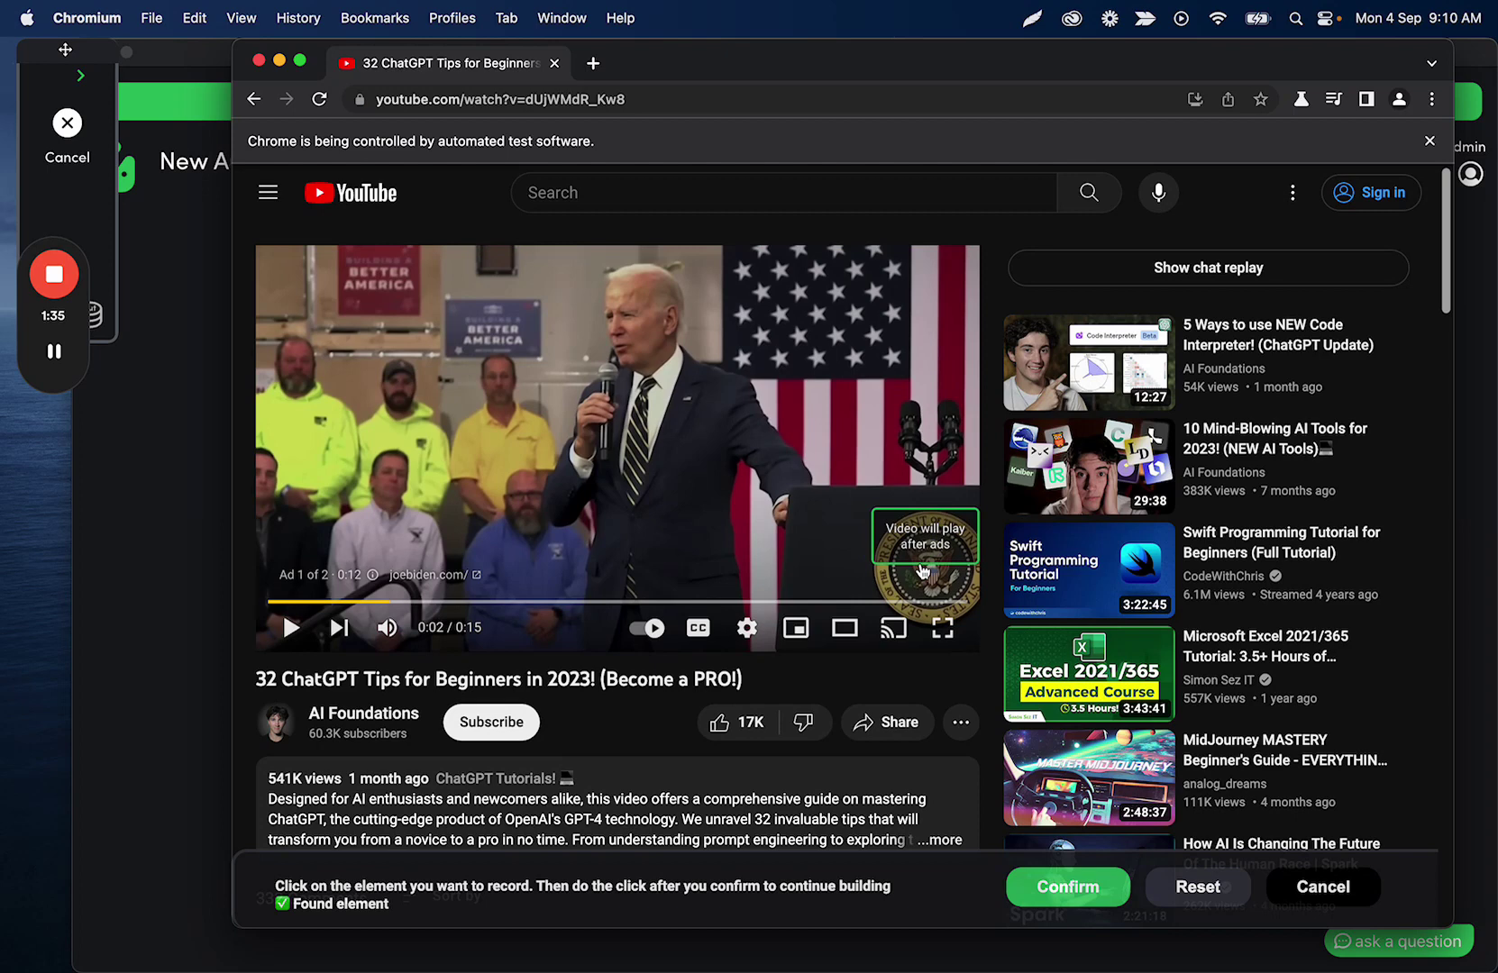
pyautogui.click(1062, 888)
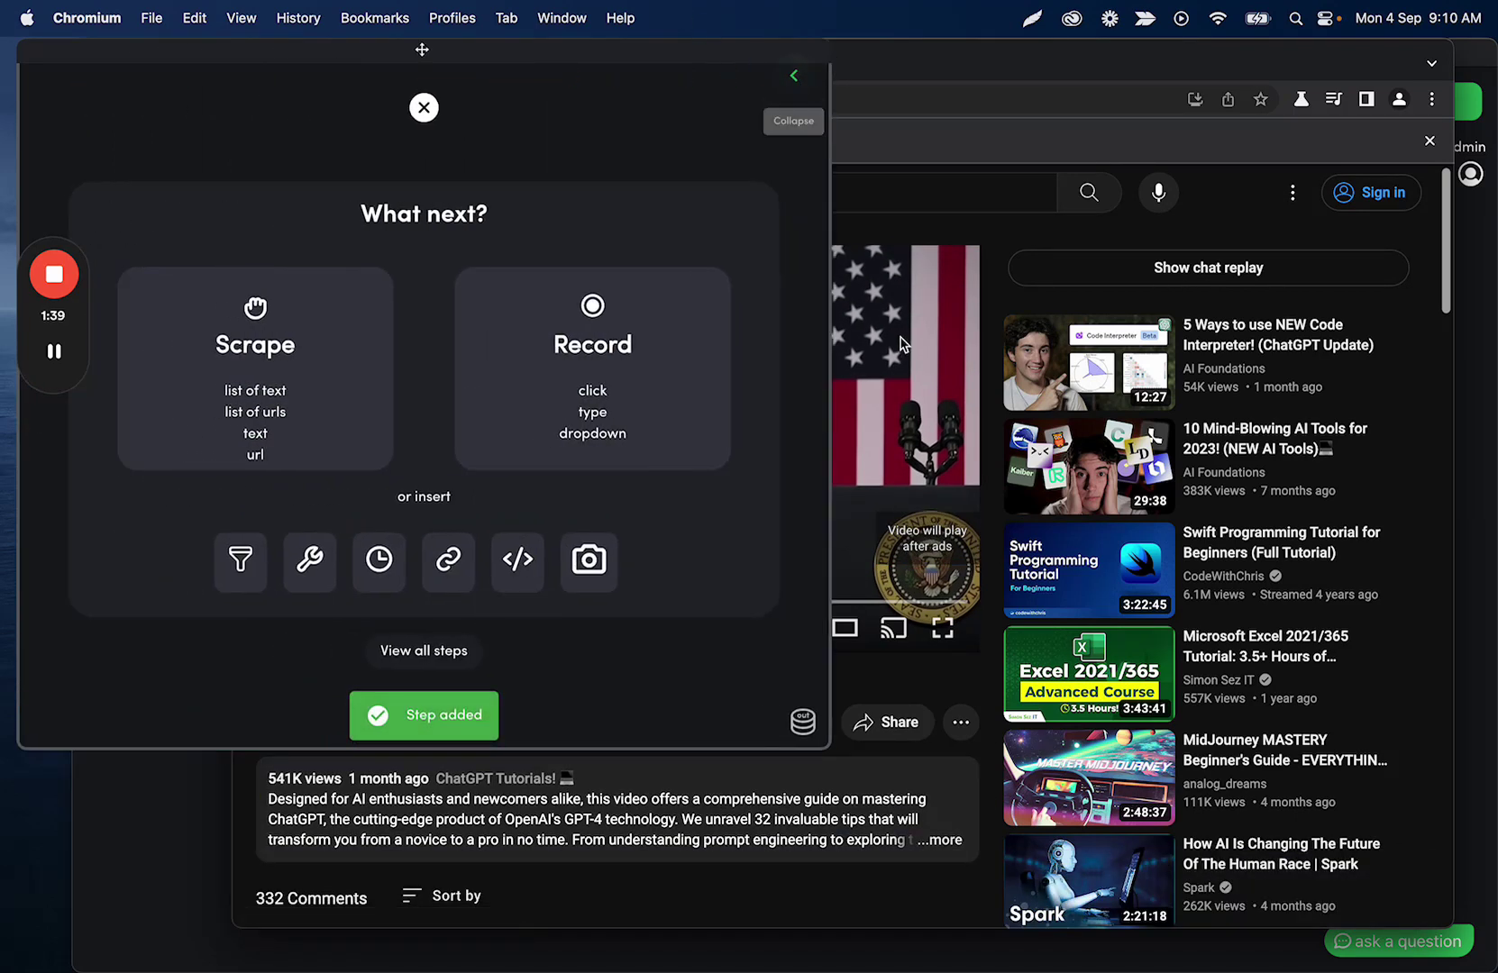
pyautogui.click(794, 76)
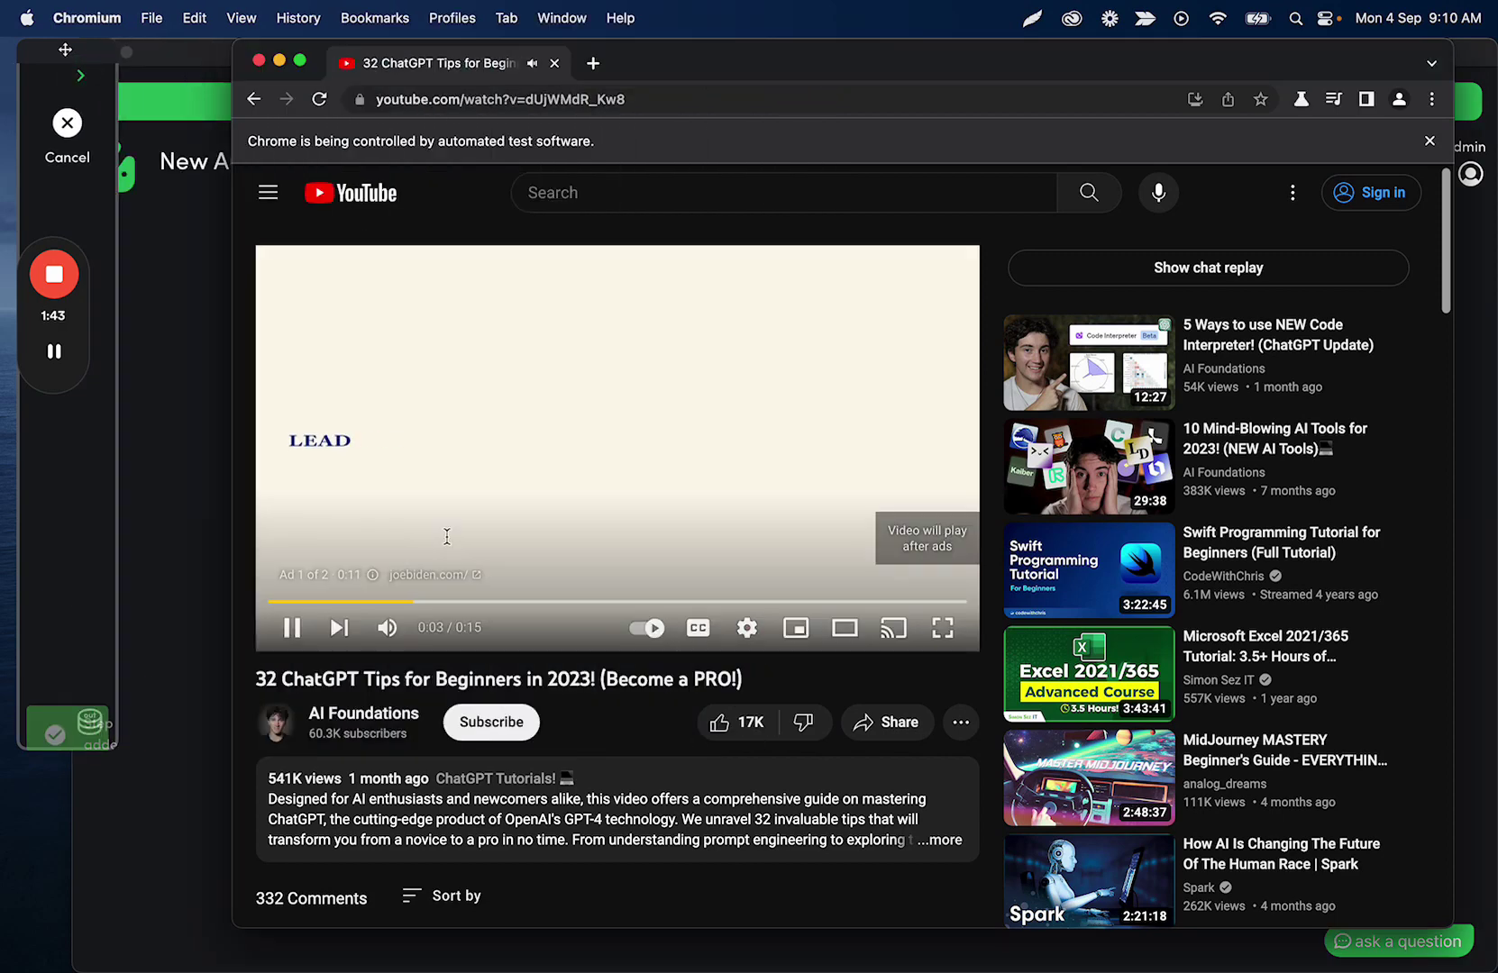
# - Pause the playing ad in the capture browser
pyautogui.click(83, 77)
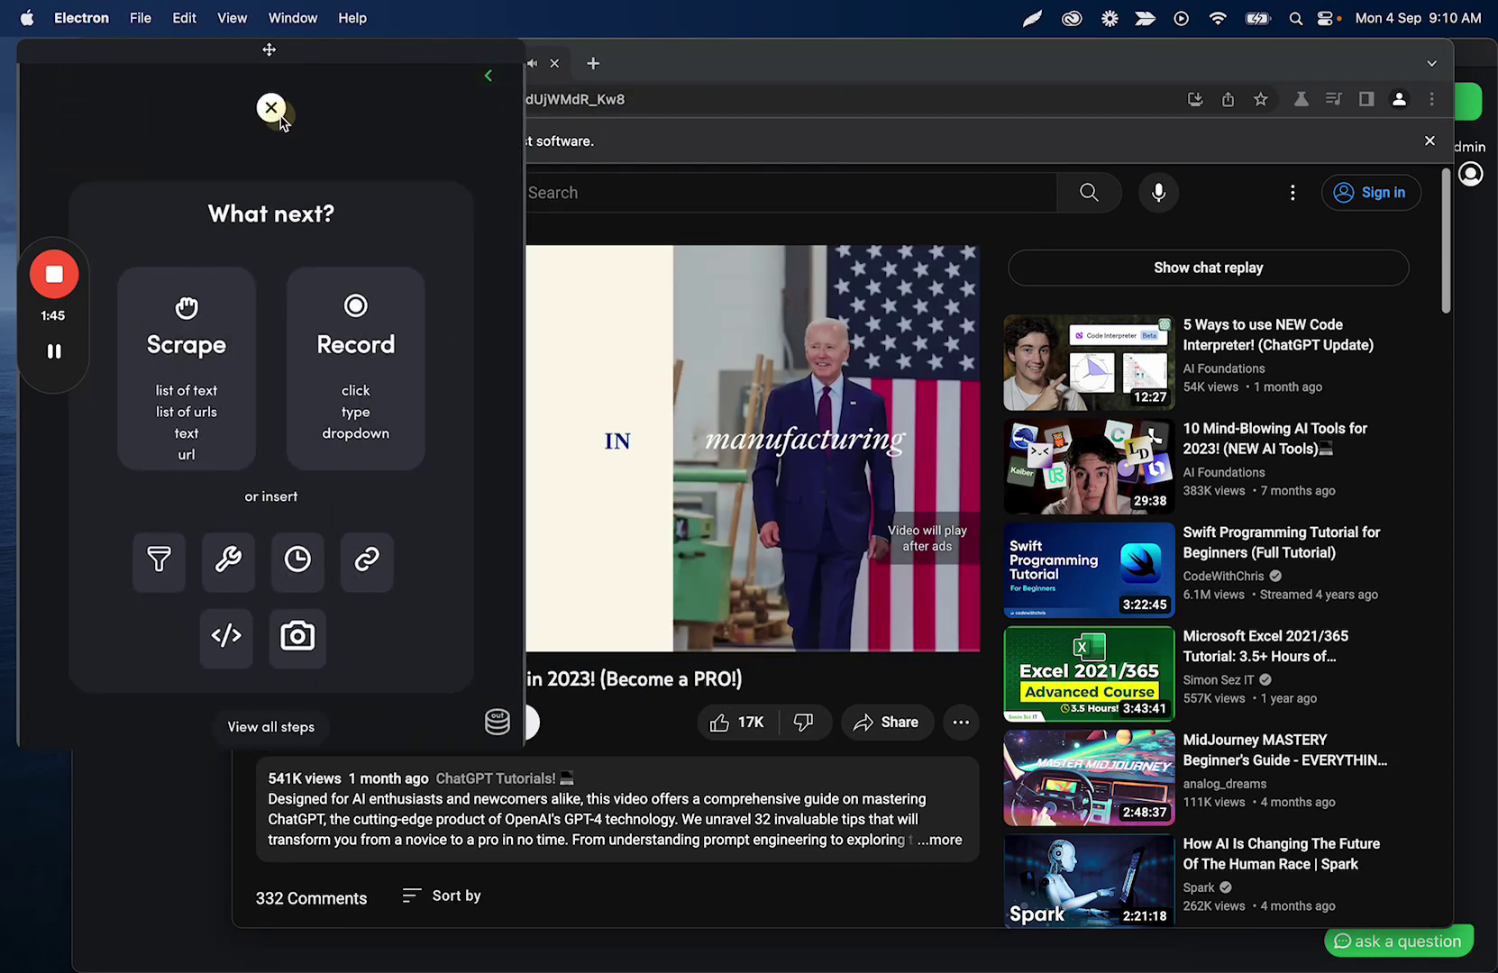
pyautogui.click(278, 114)
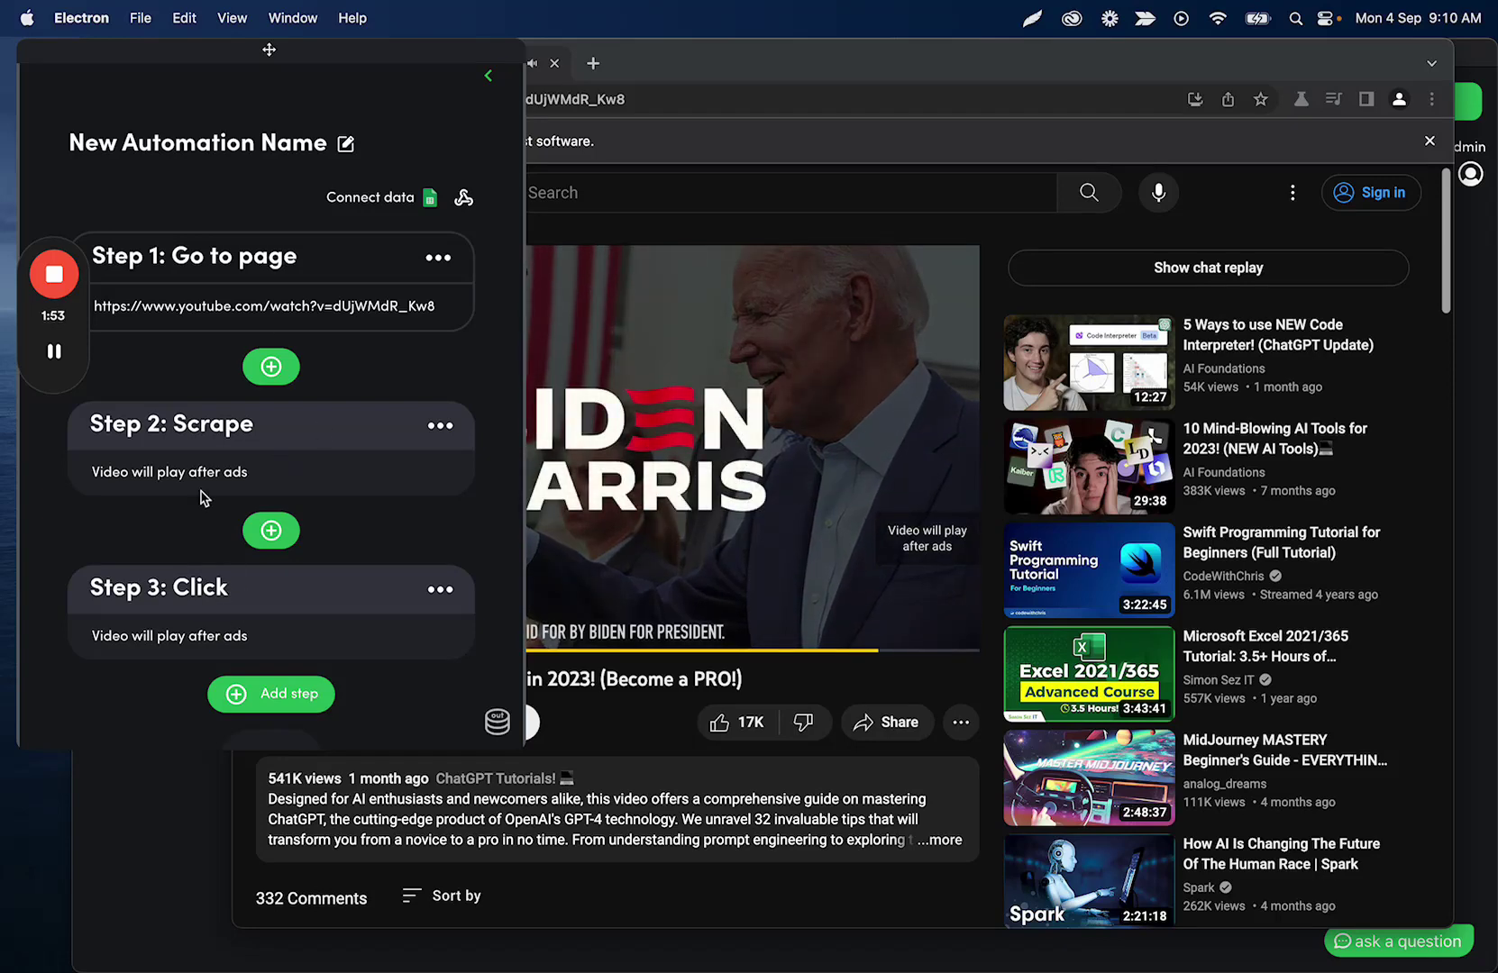
pyautogui.click(488, 76)
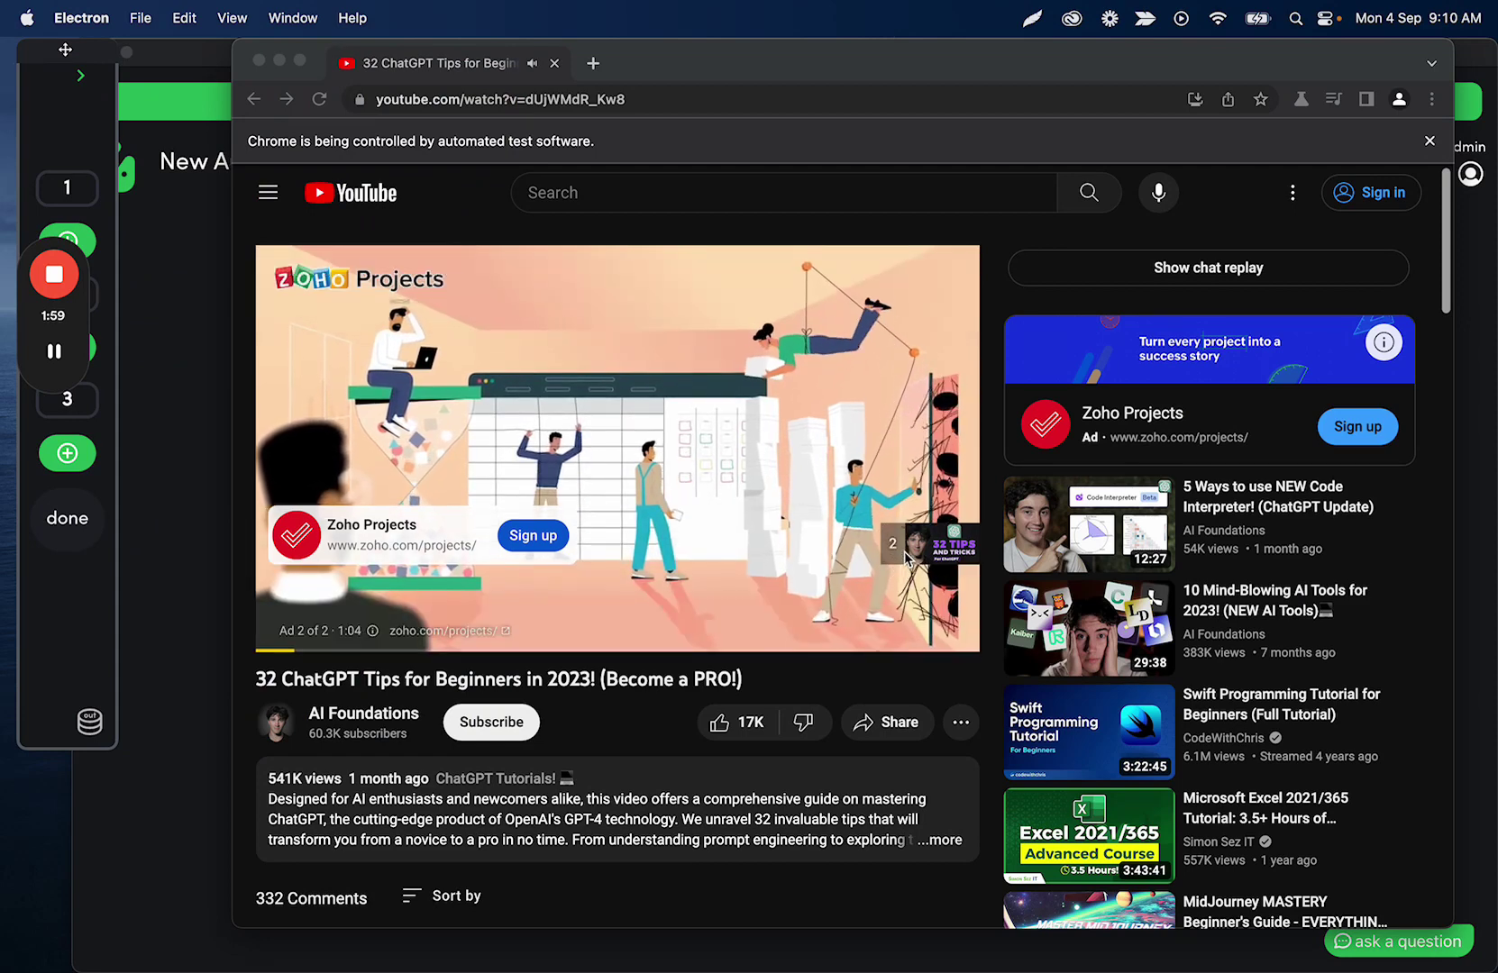
pyautogui.click(285, 606)
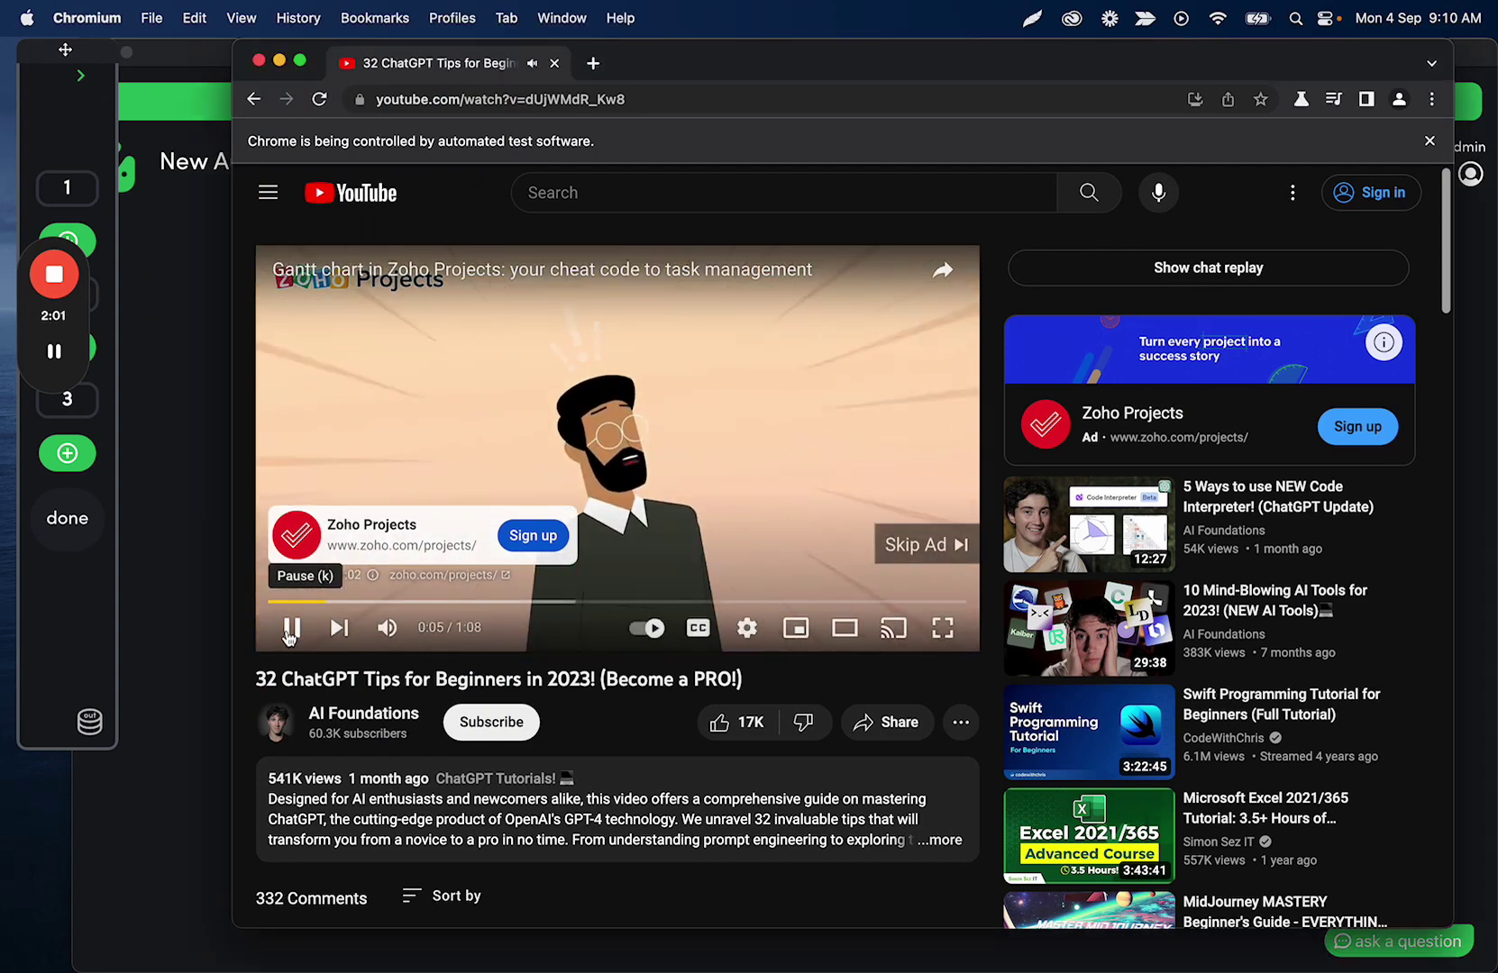
pyautogui.click(288, 635)
# - Delete the Scrape and Click steps, leaving only the Step 1 go-to-page step
pyautogui.click(80, 75)
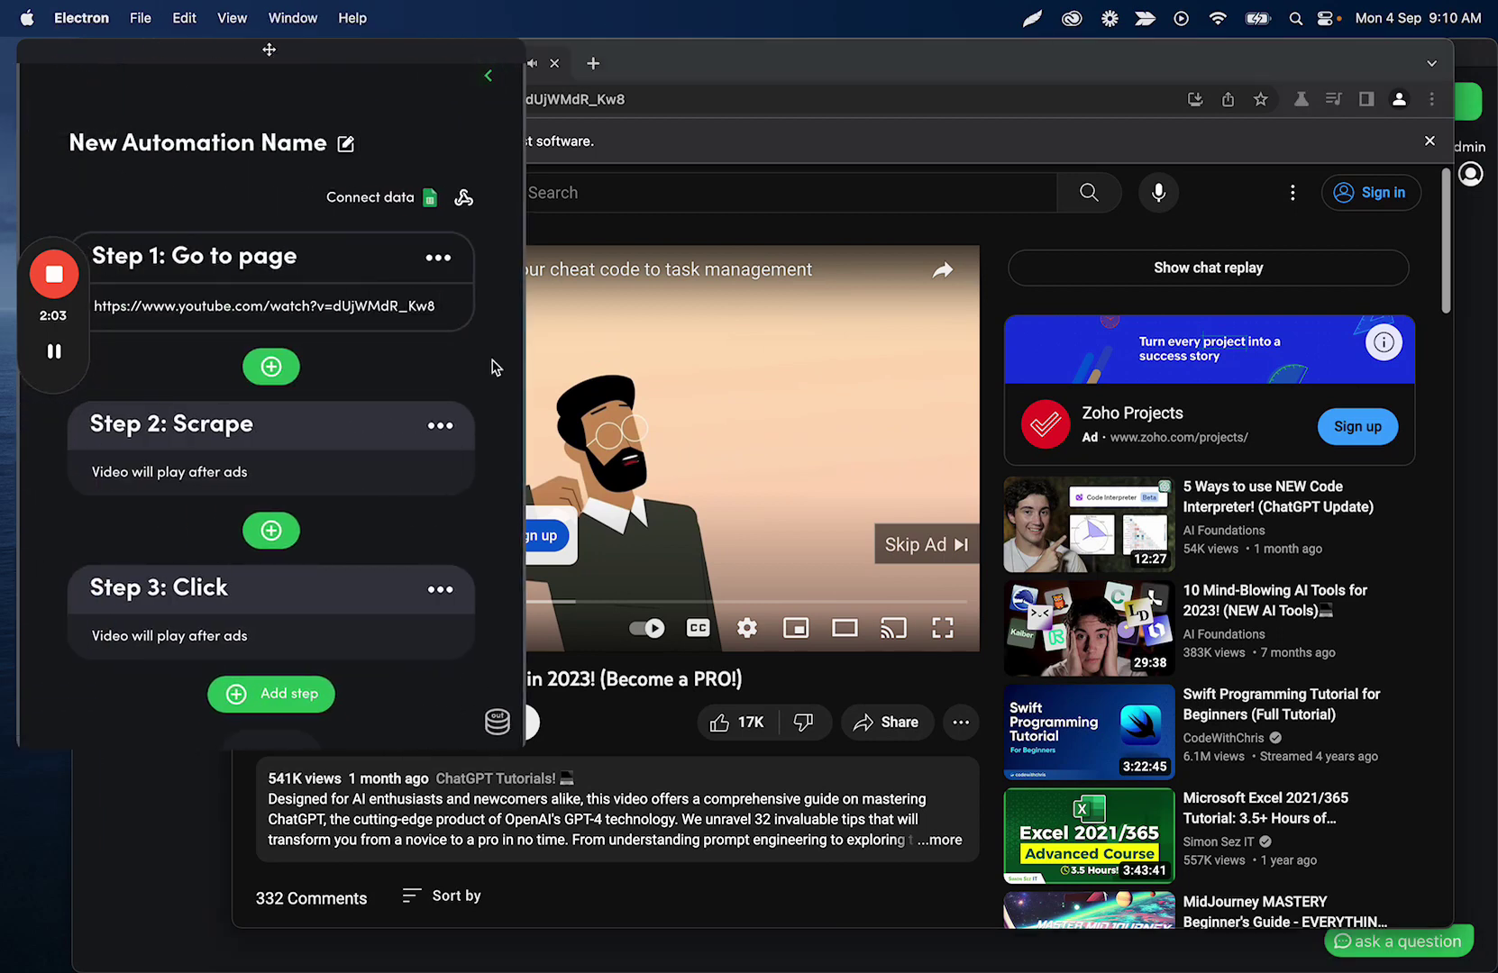
pyautogui.click(440, 425)
pyautogui.click(334, 710)
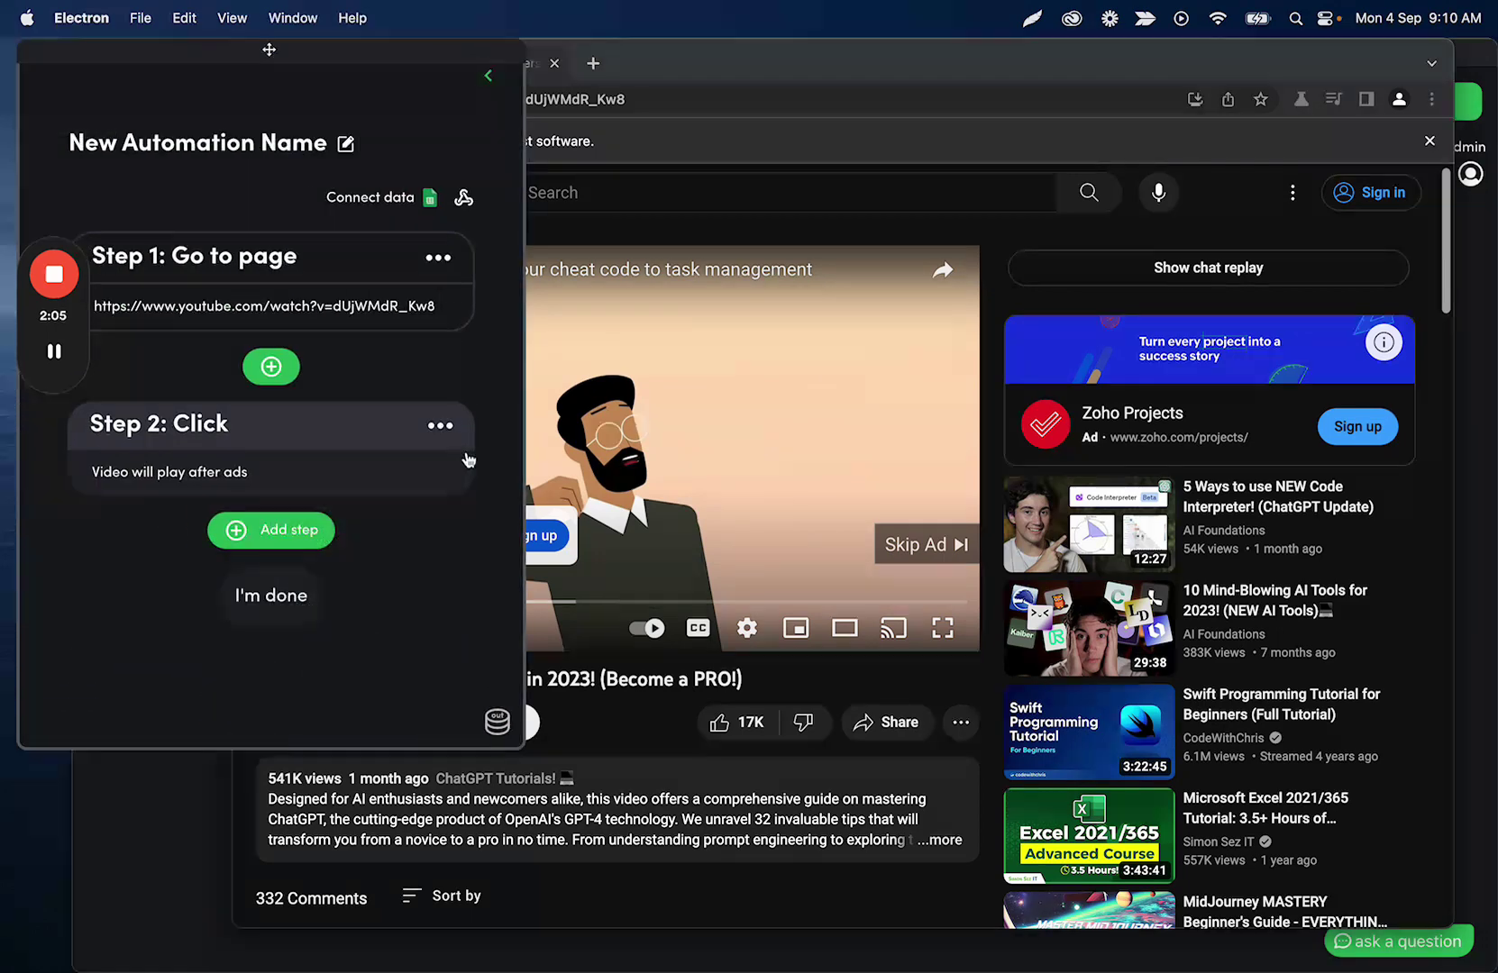
pyautogui.click(440, 425)
pyautogui.scroll(-1, 378, 395)
pyautogui.click(369, 390)
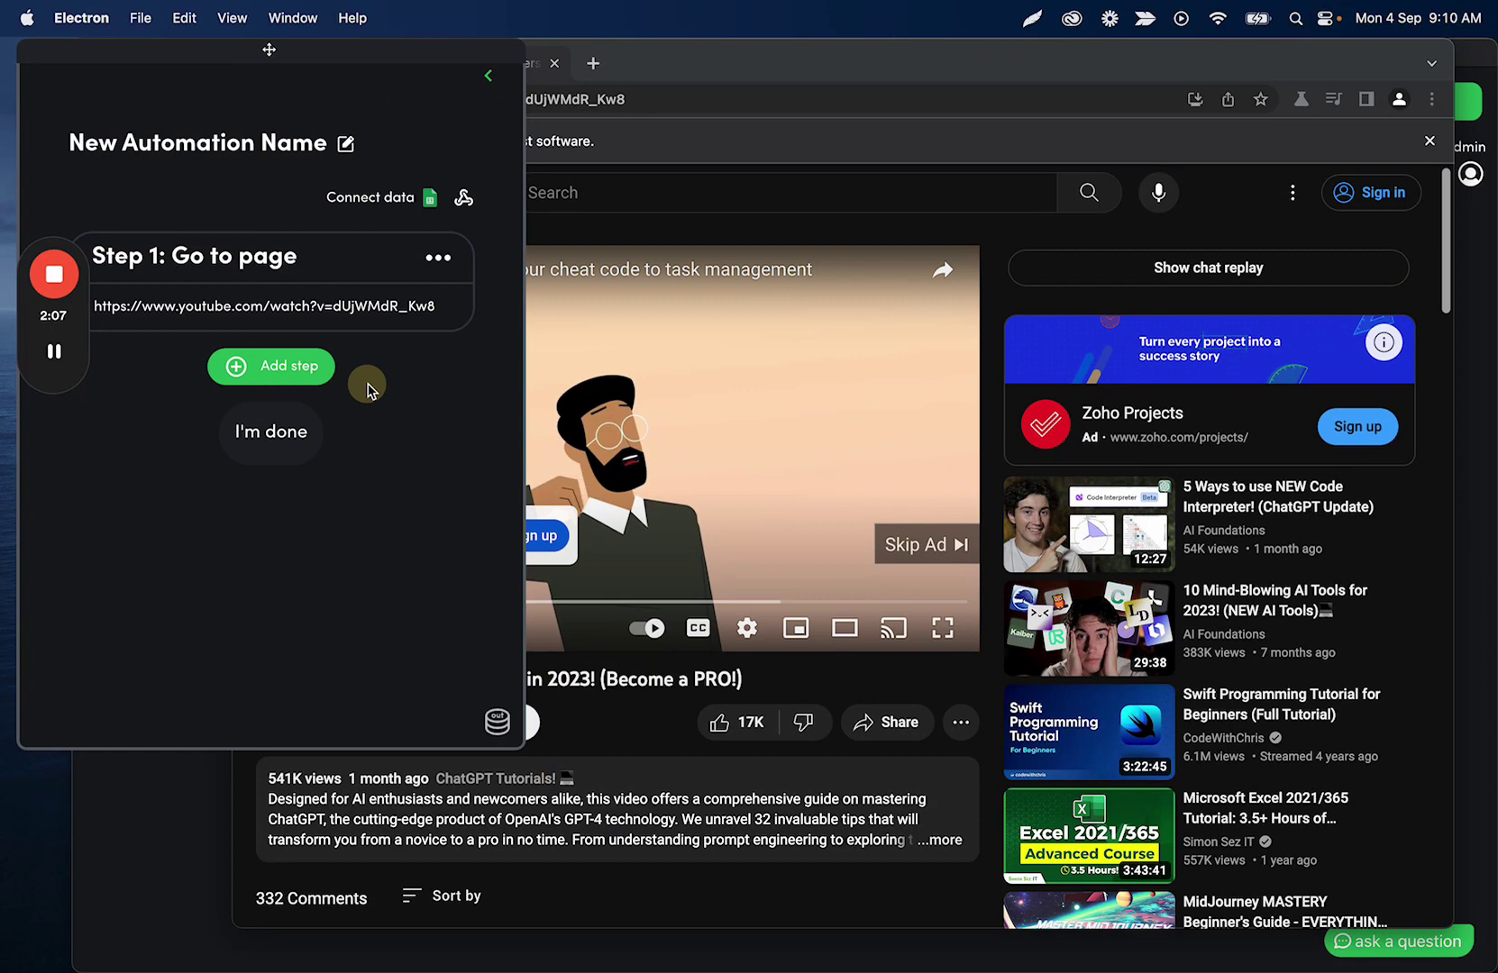
# - Add a single-element scrape of the video's 'Skip Ad' button text as Step 2
pyautogui.click(285, 377)
pyautogui.click(279, 362)
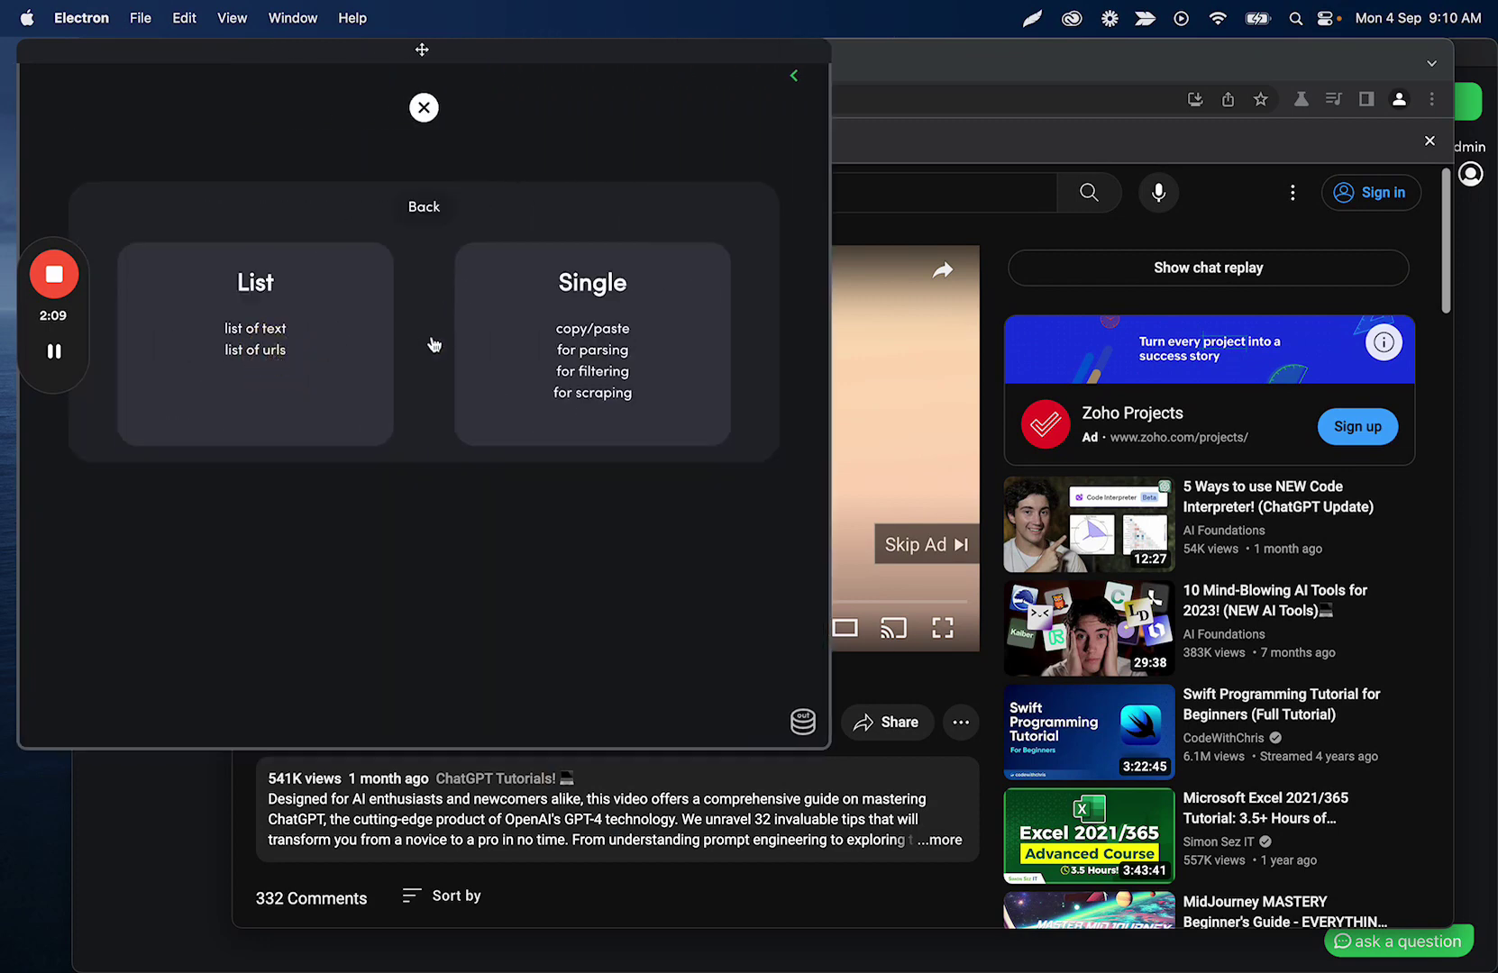
pyautogui.click(553, 340)
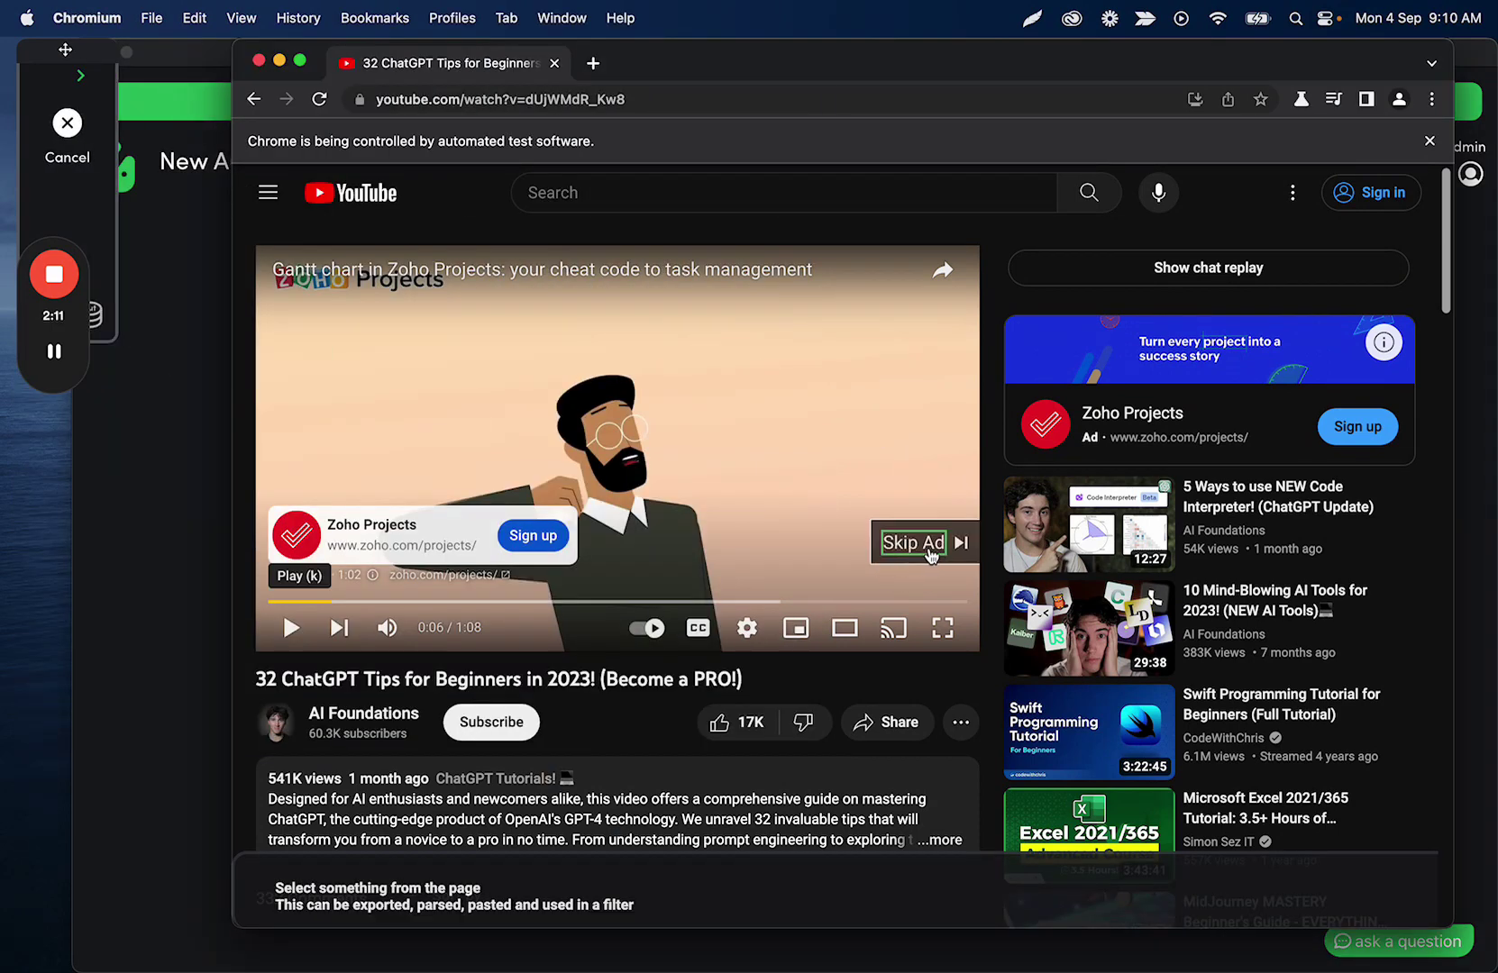
pyautogui.click(931, 554)
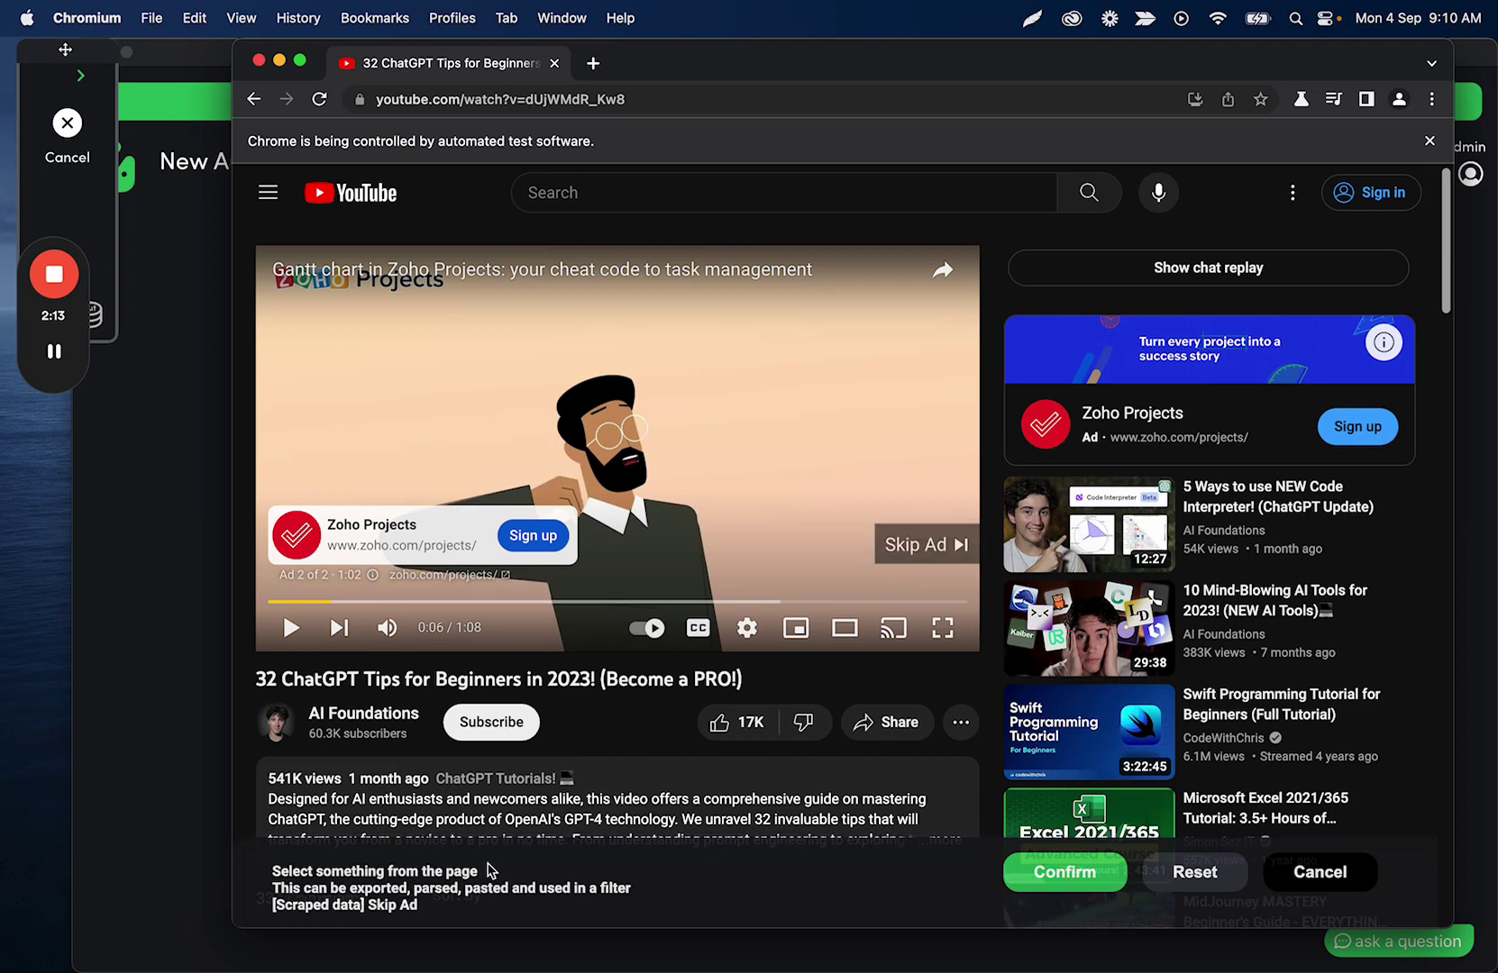
pyautogui.moveTo(416, 908); pyautogui.dragTo(371, 905)
pyautogui.click(384, 905)
pyautogui.doubleClick(386, 909)
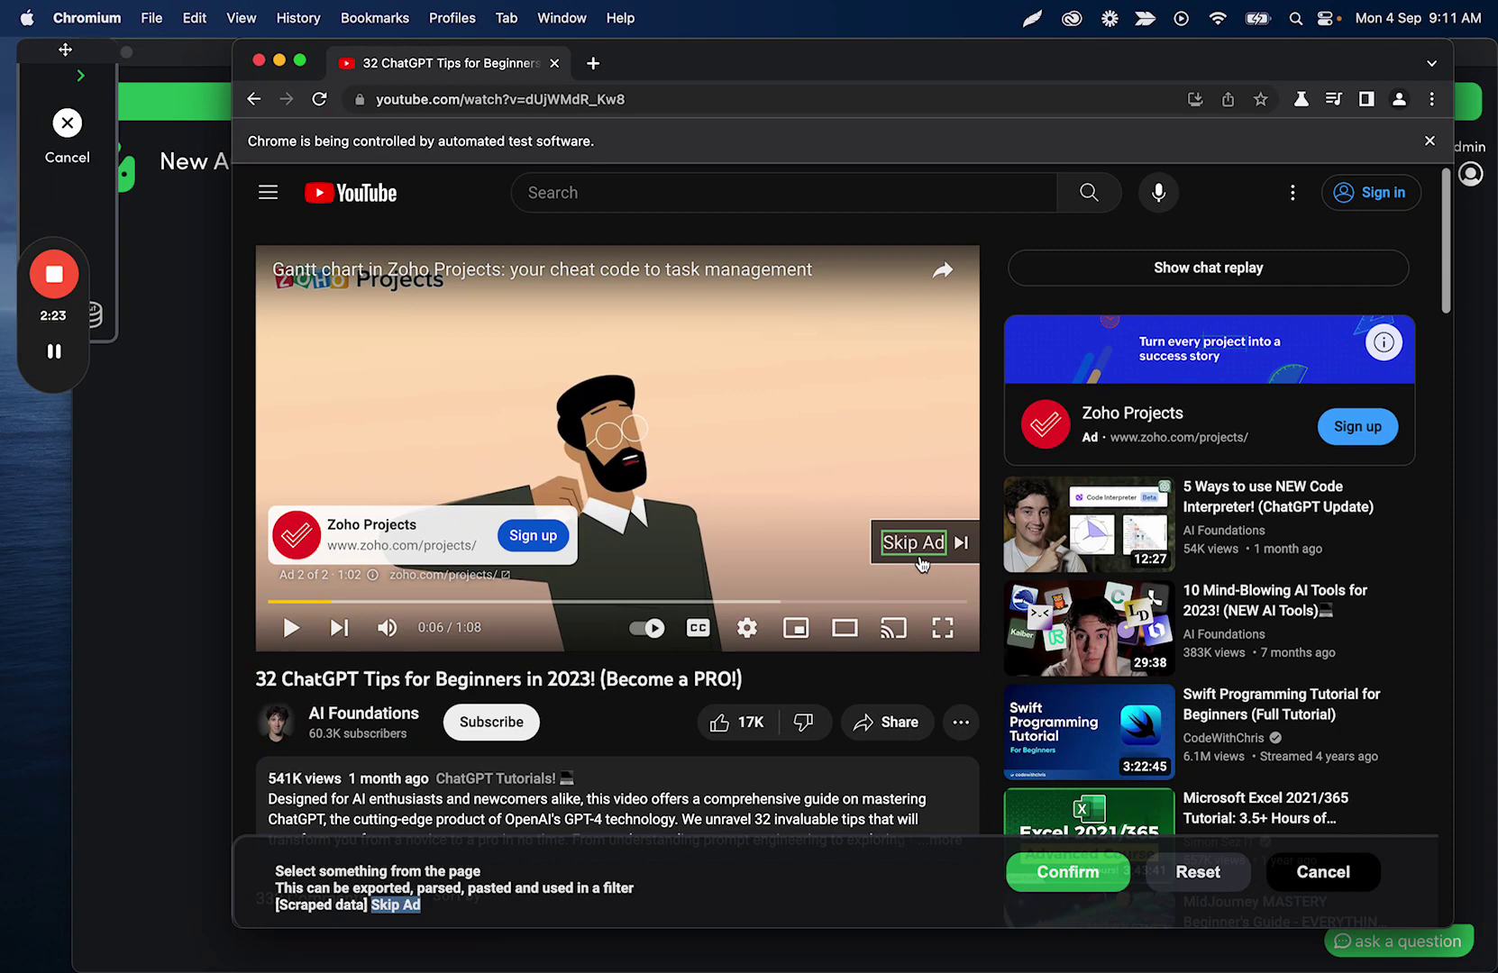
pyautogui.click(1068, 871)
# - Record a click on the video's 'Skip Ad' button as Step 3
pyautogui.click(706, 108)
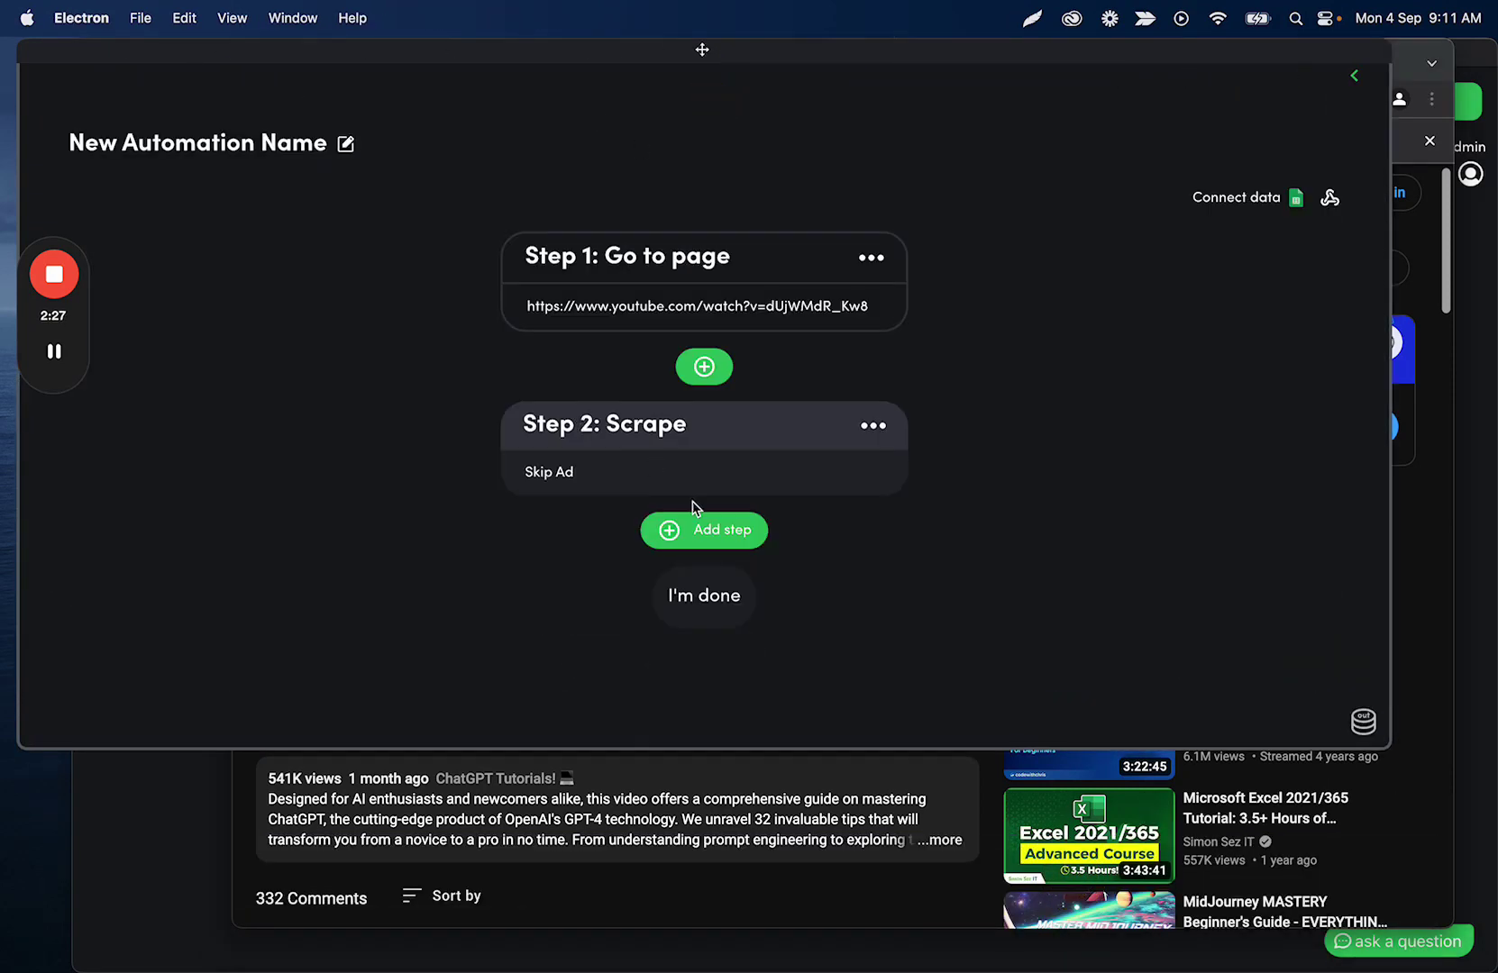
pyautogui.click(692, 536)
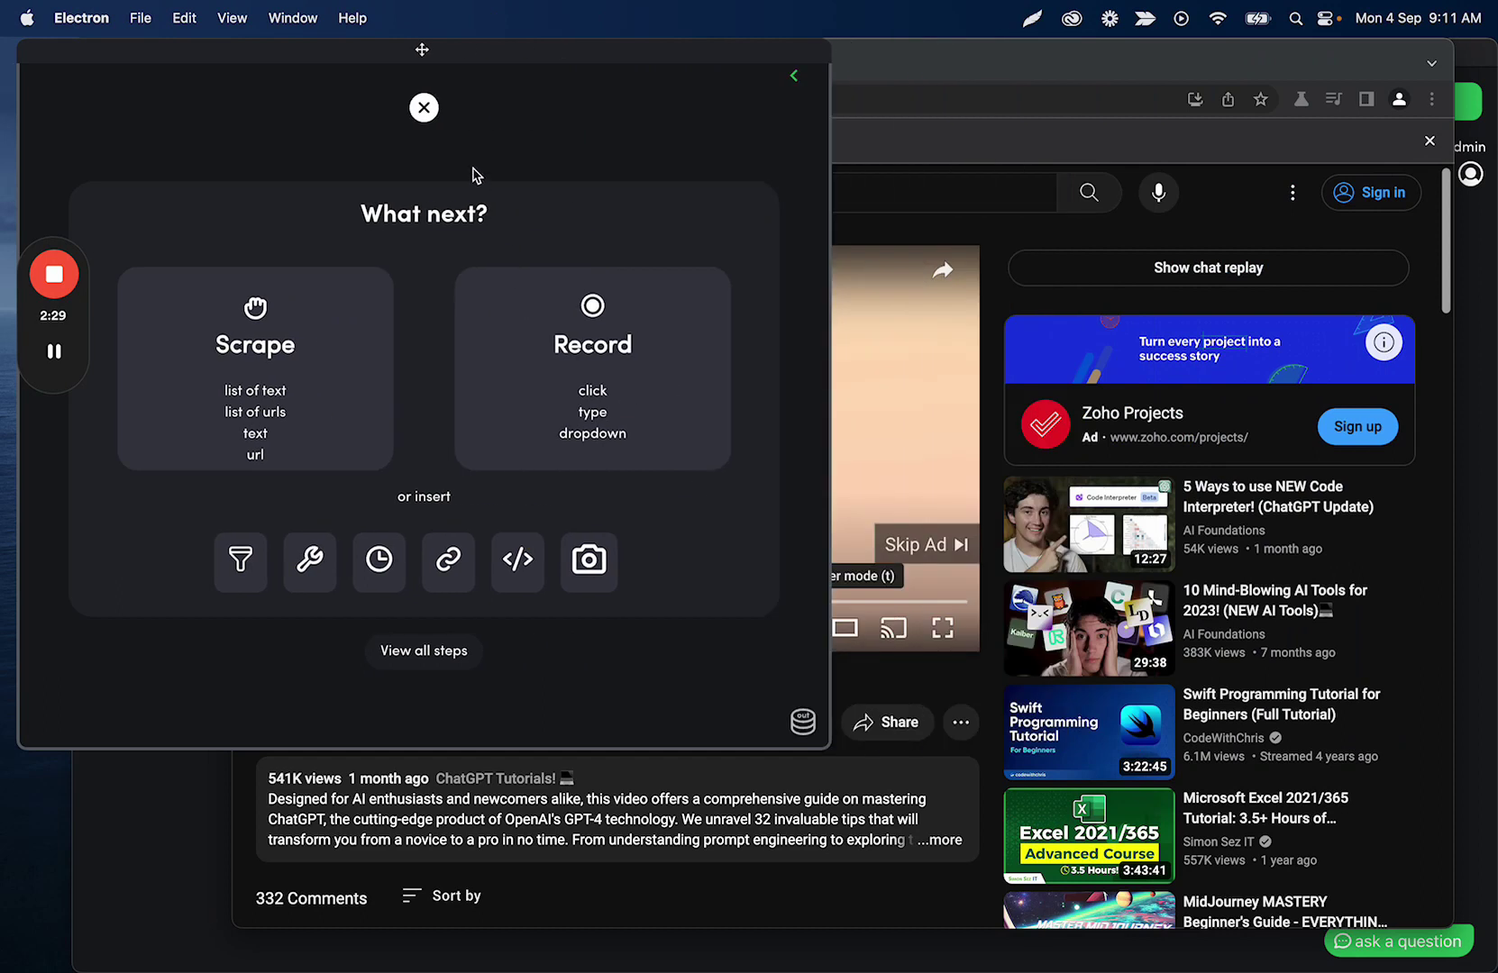
pyautogui.click(587, 341)
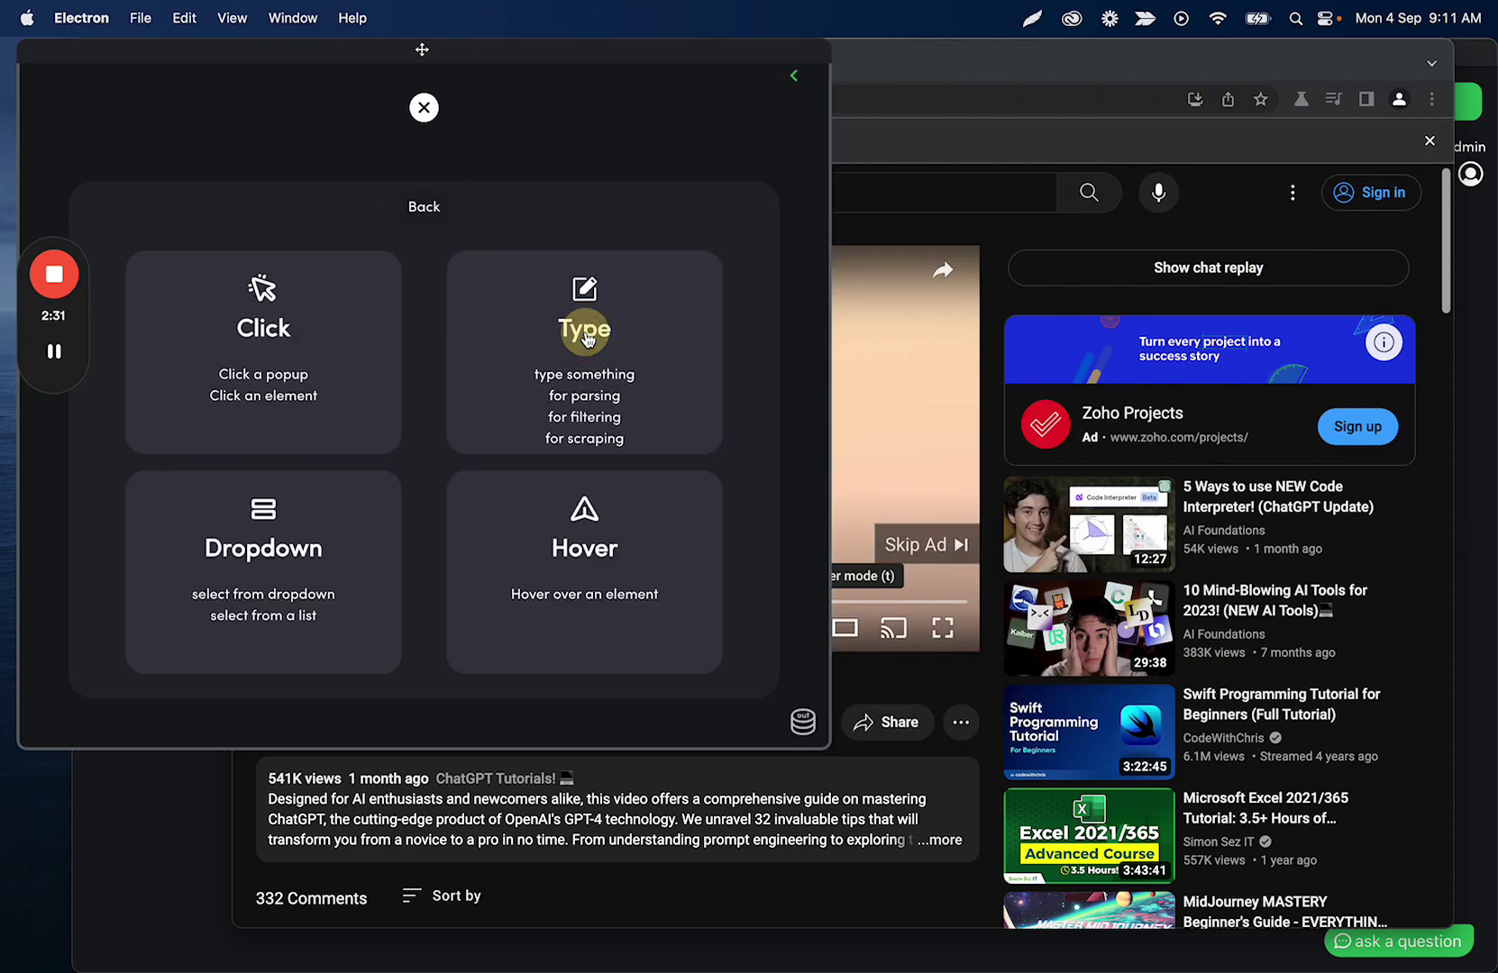
pyautogui.click(264, 364)
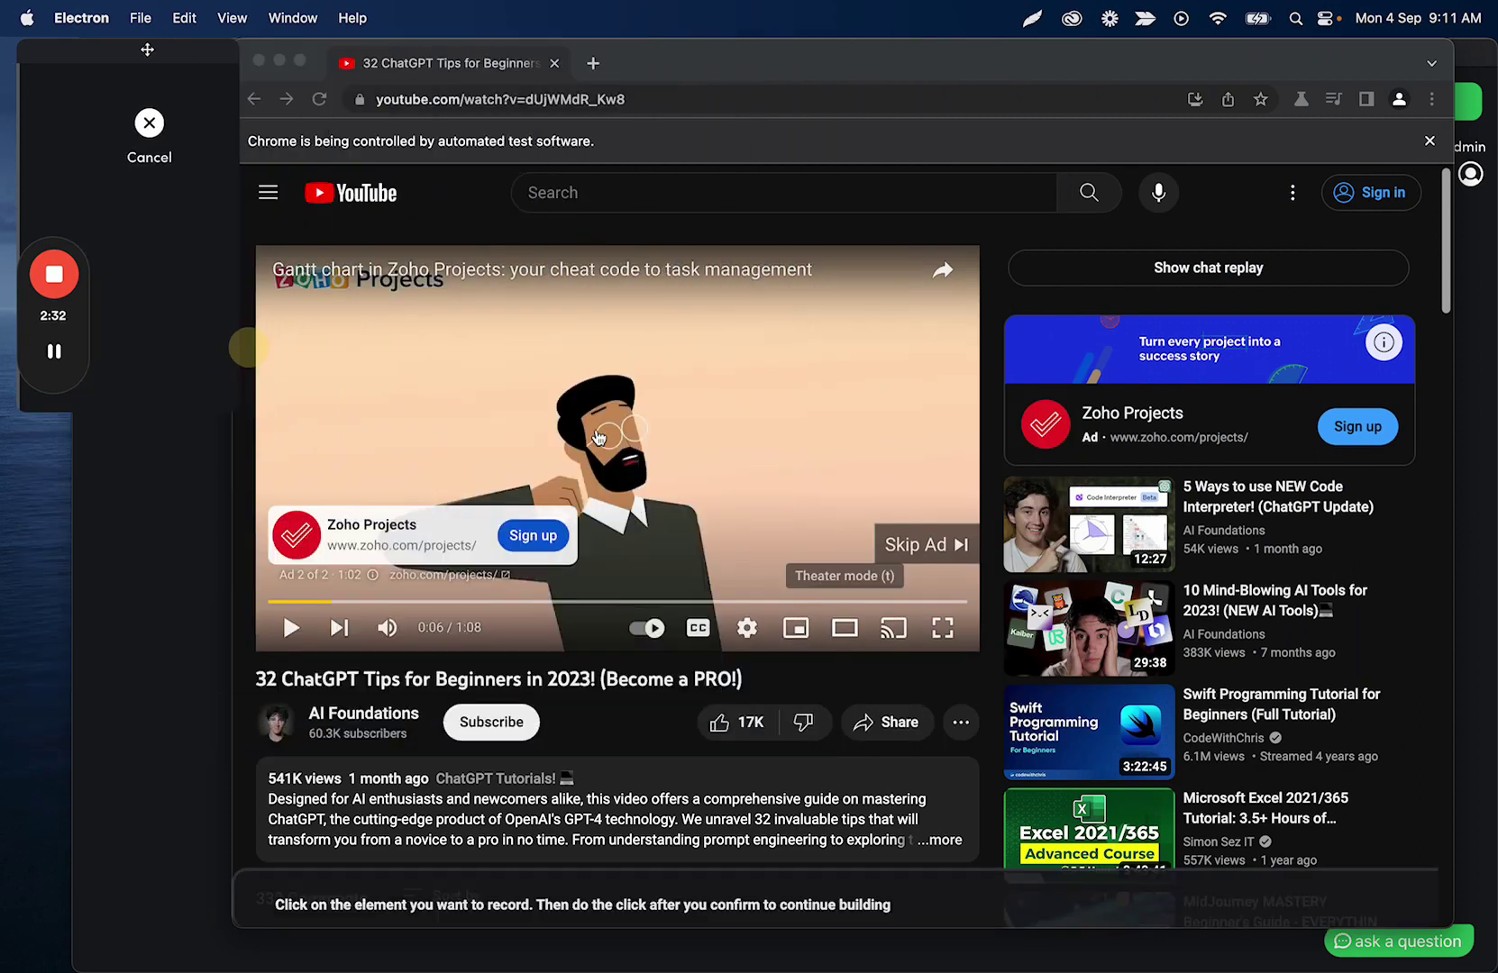
pyautogui.click(928, 544)
pyautogui.click(1093, 888)
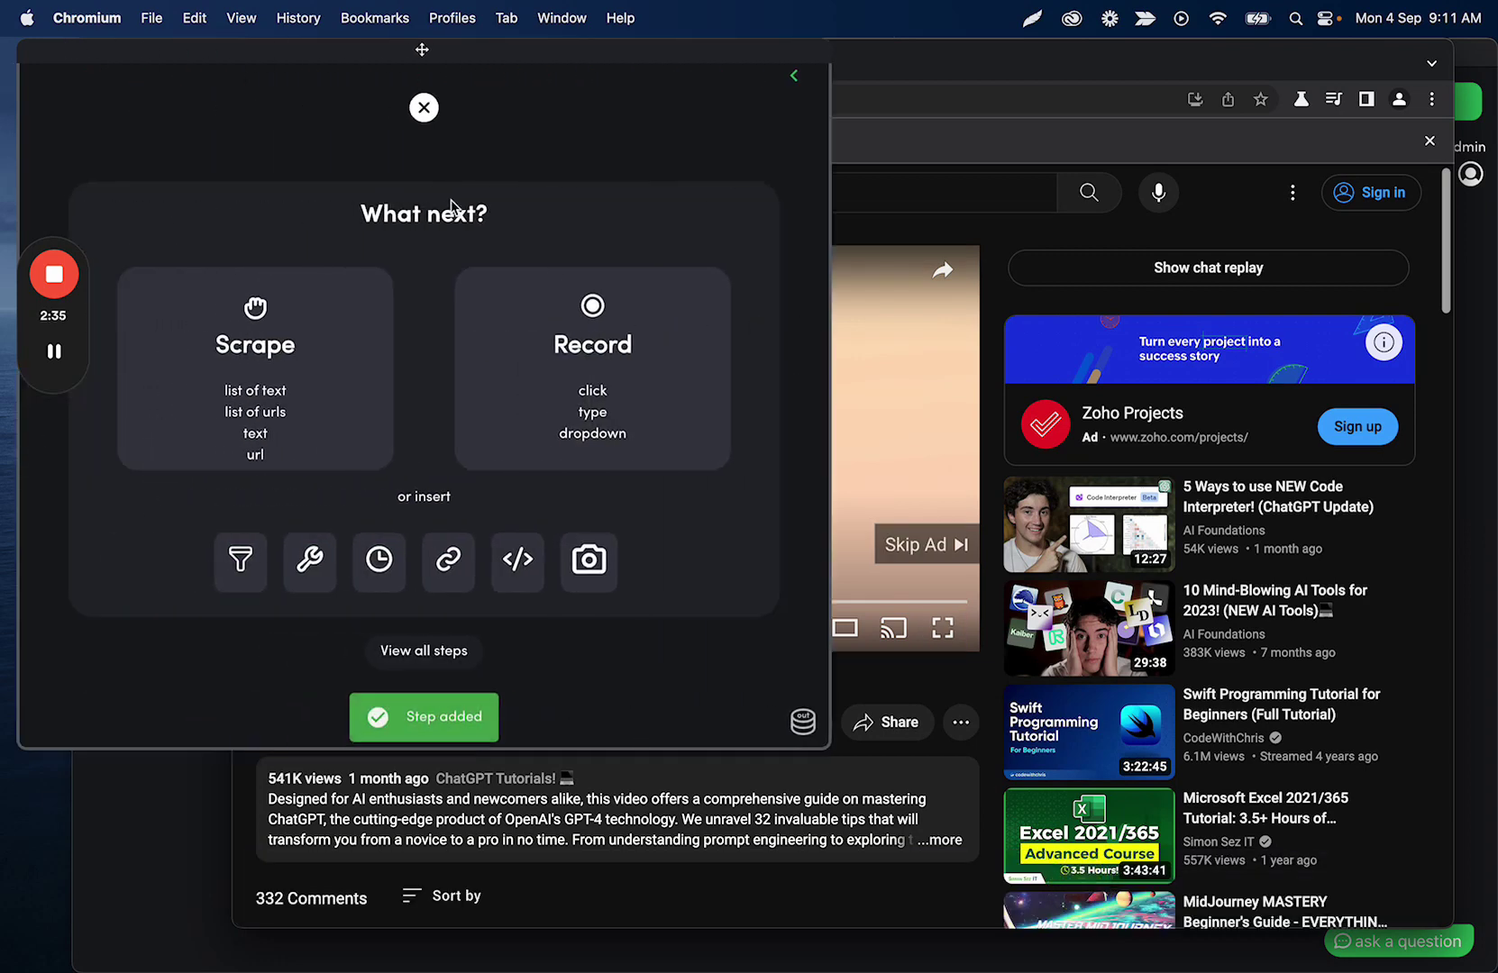
pyautogui.click(424, 107)
pyautogui.scroll(-2, 478, 428)
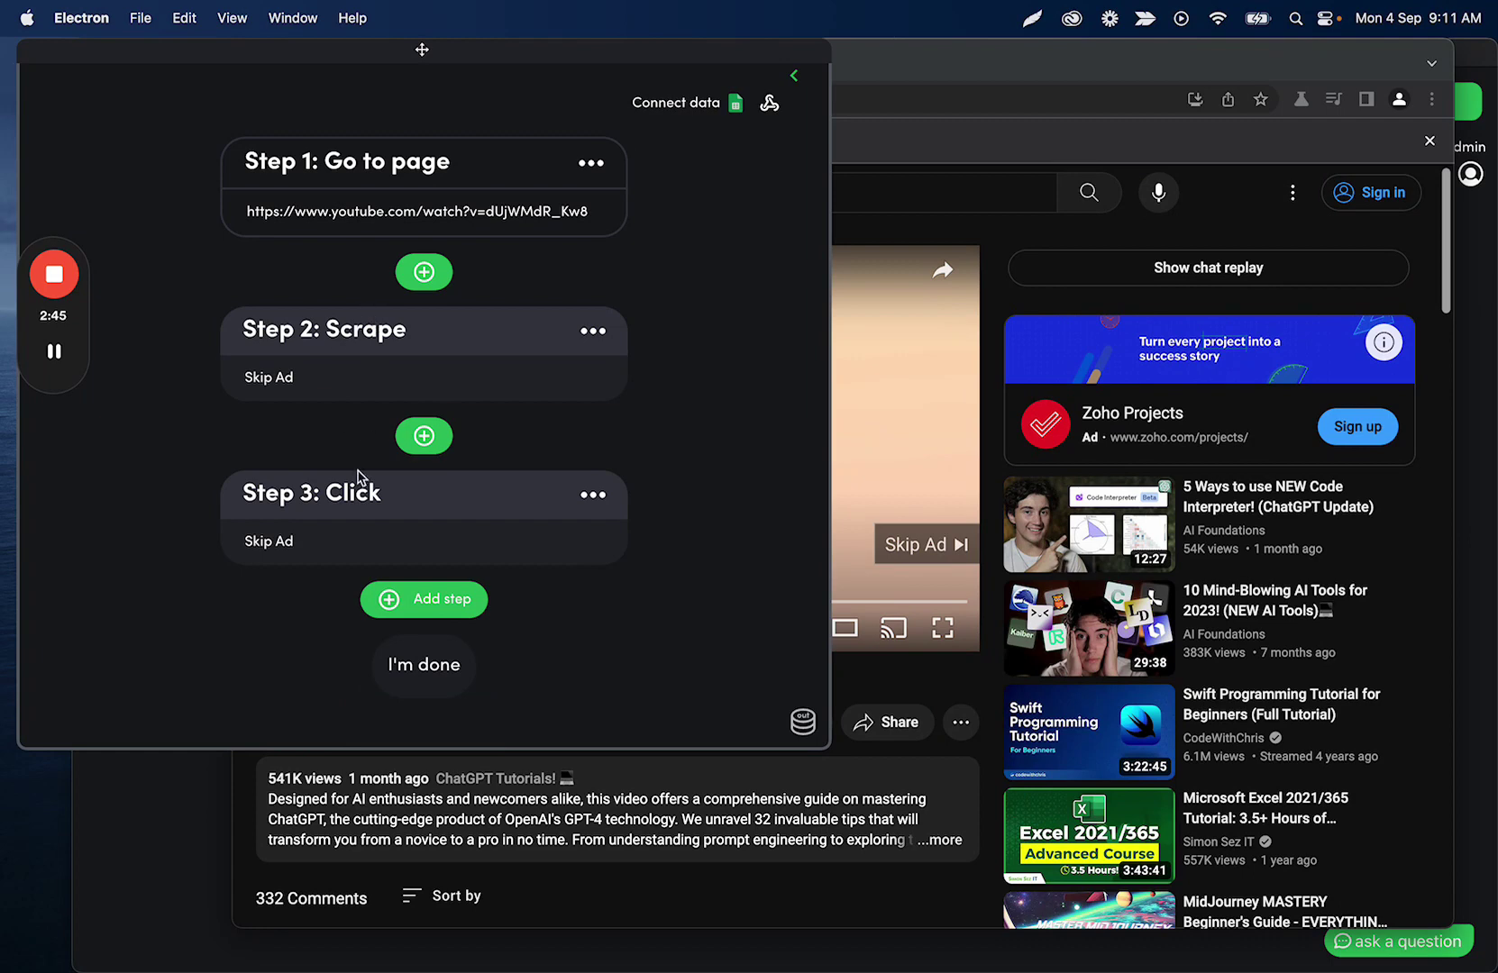
# - Add a filter after the Scrape step testing whether Step 2's value includes 'Skip Ad'
pyautogui.click(425, 273)
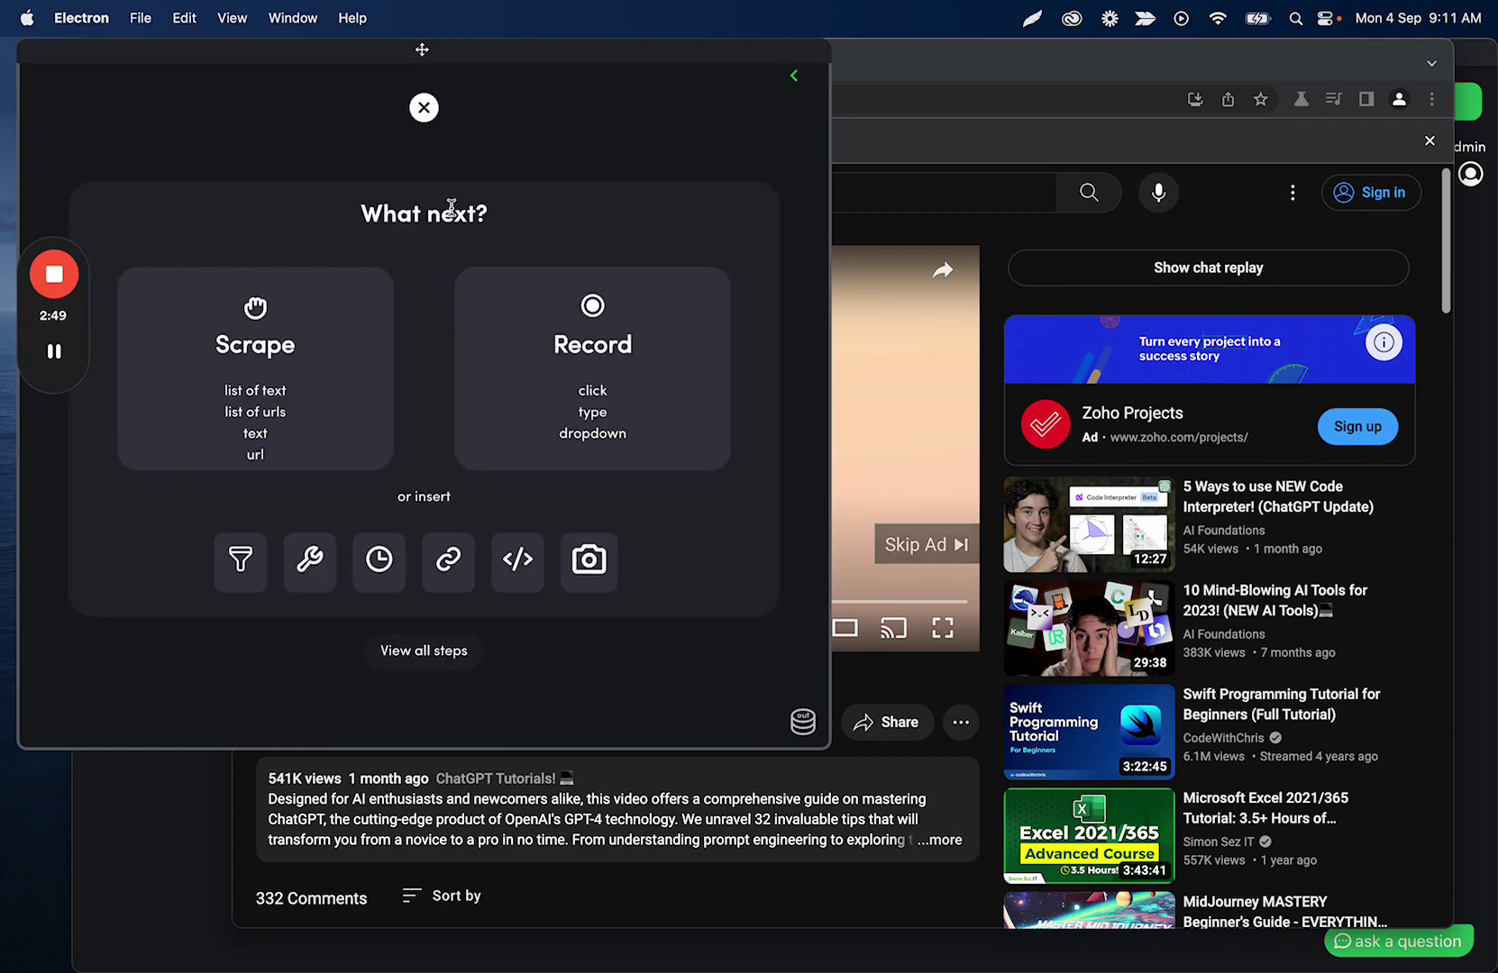
pyautogui.click(424, 107)
pyautogui.click(424, 528)
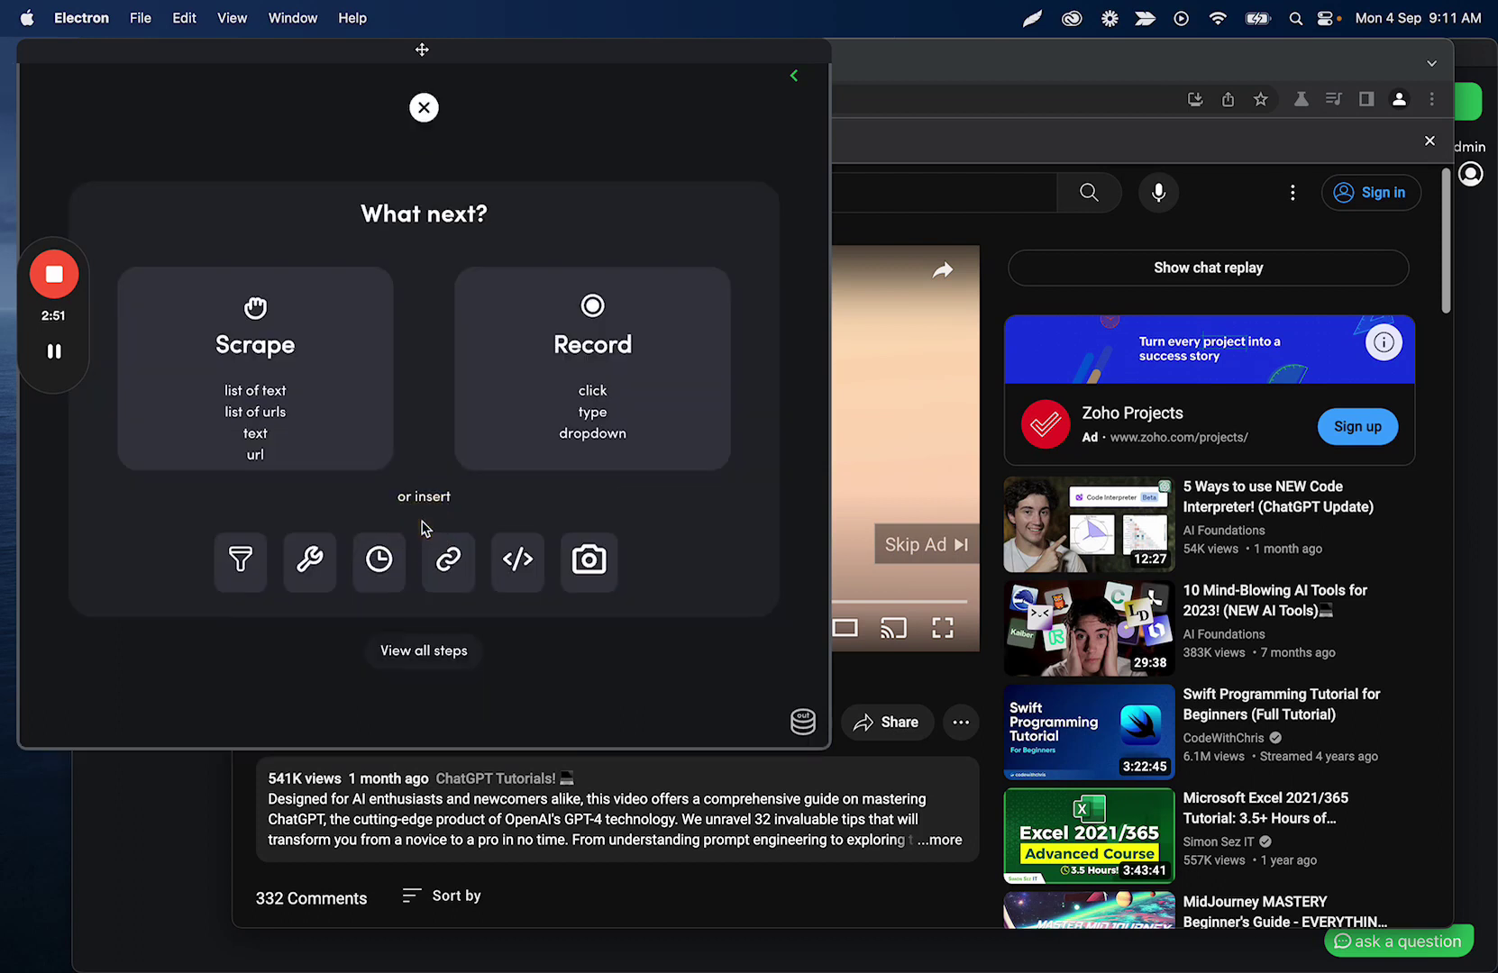
pyautogui.click(253, 559)
pyautogui.click(547, 260)
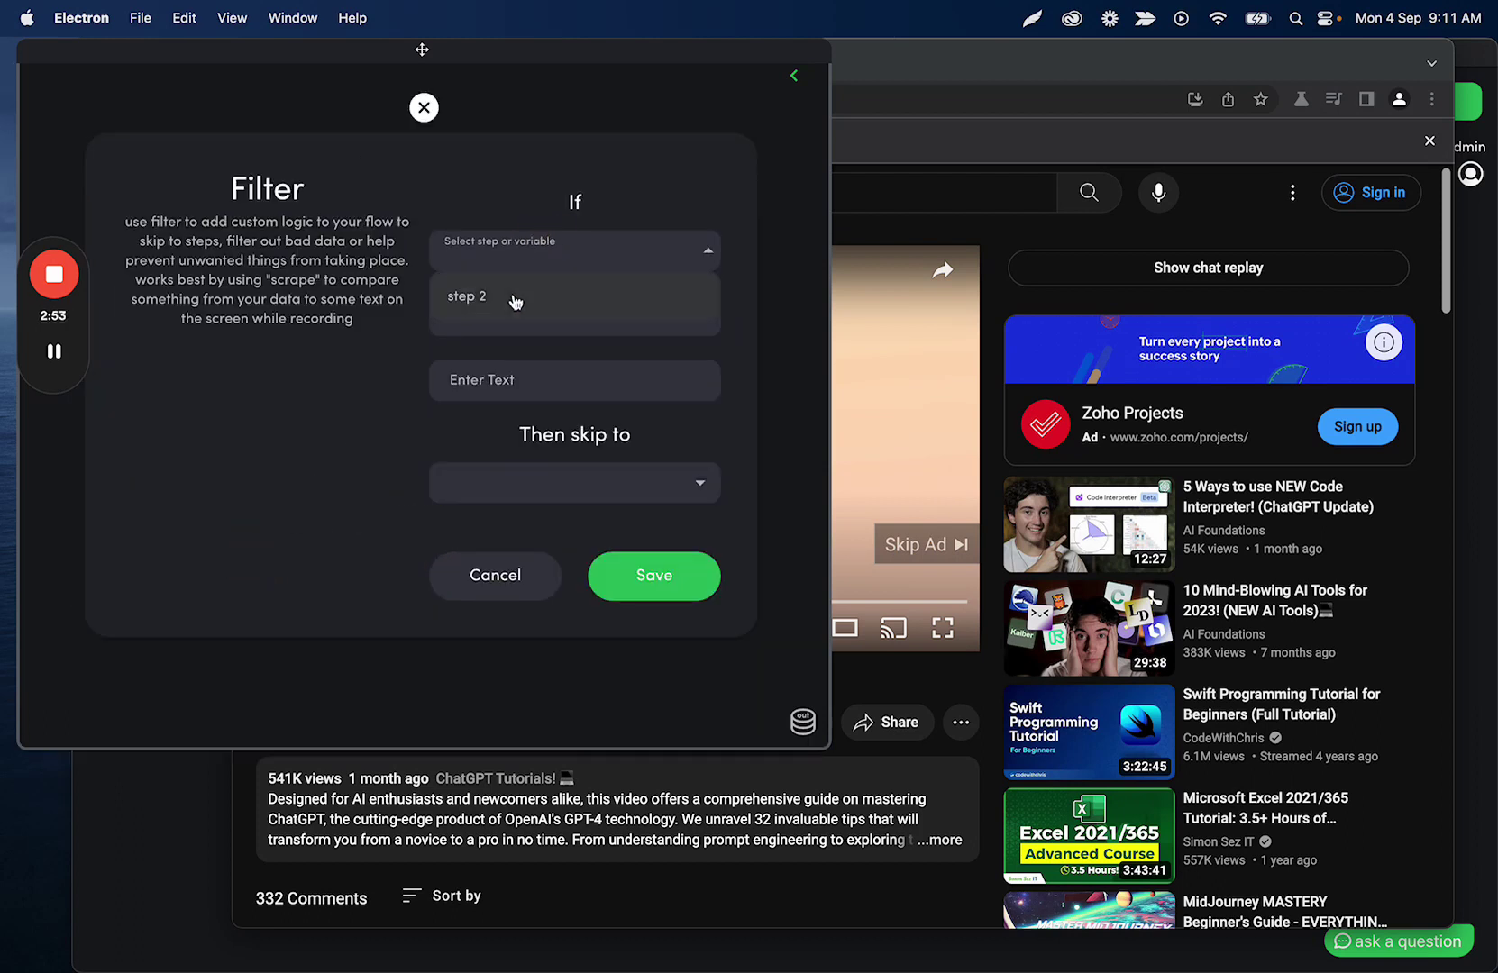
pyautogui.click(508, 298)
pyautogui.click(554, 313)
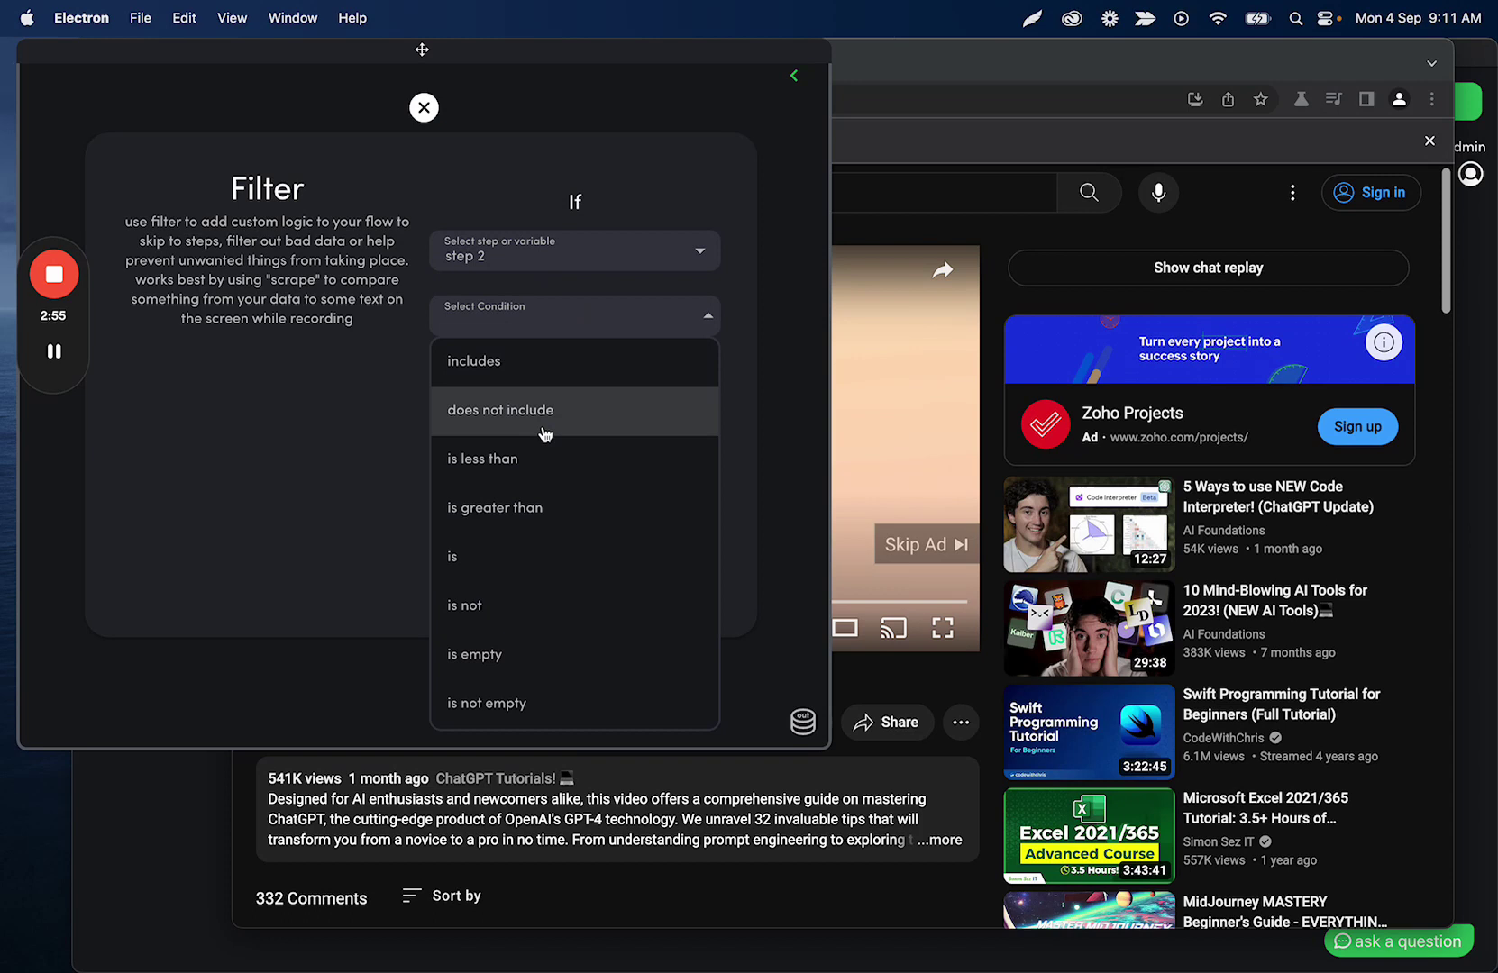
pyautogui.click(547, 369)
pyautogui.click(519, 382)
pyautogui.write('Skip Ad')
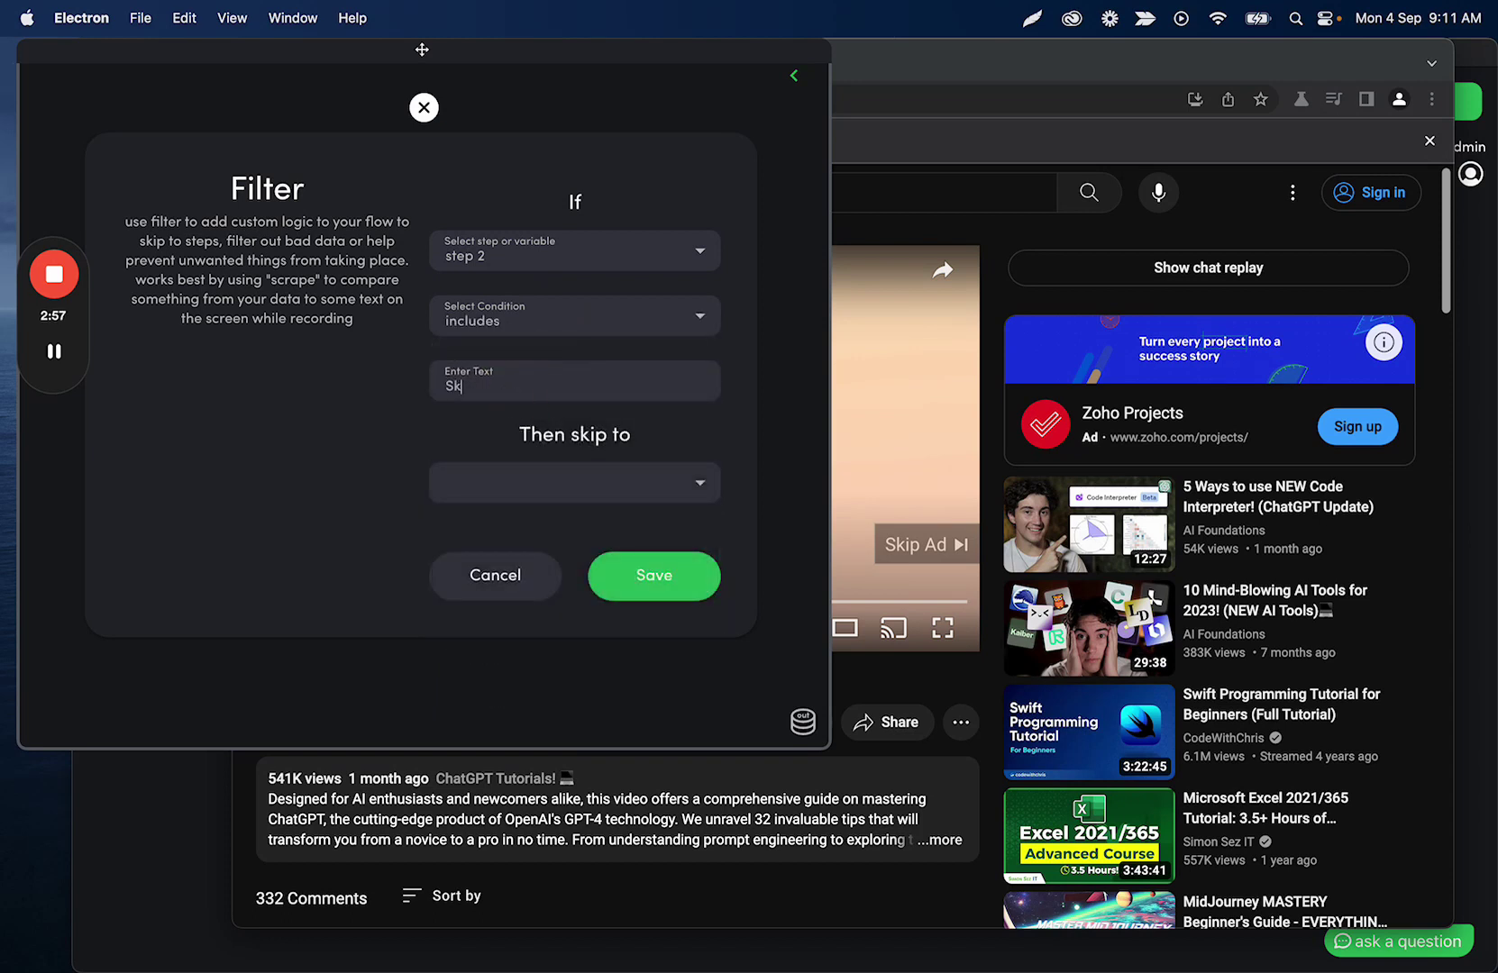
# - Change the filter condition to 'does not include', jump back to Step 1, and save
pyautogui.click(533, 316)
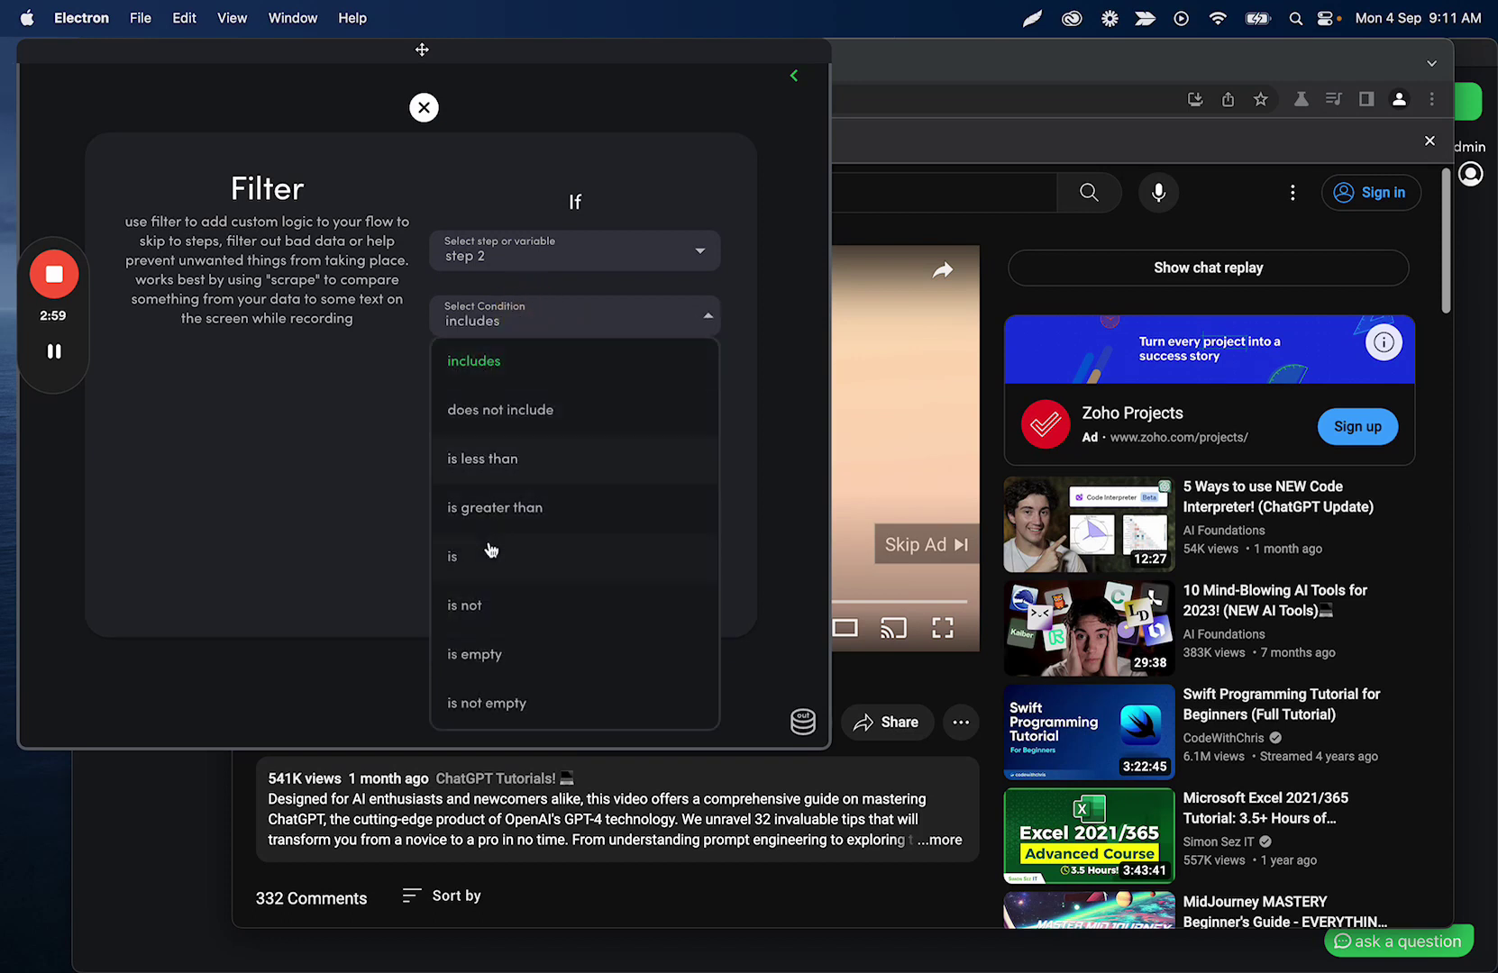
pyautogui.click(595, 311)
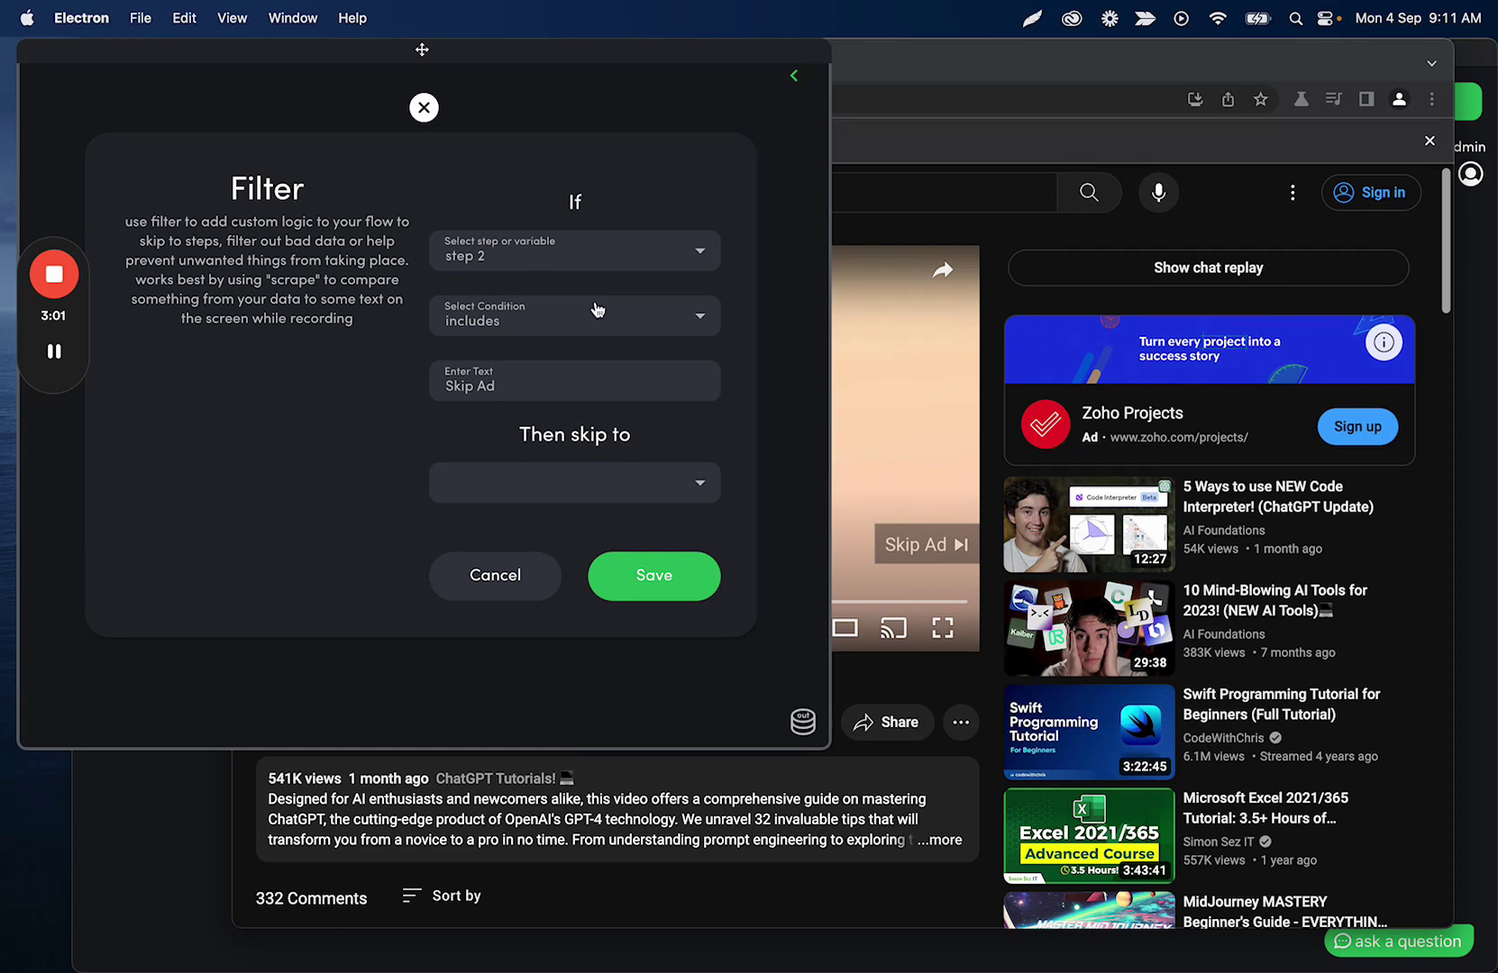
pyautogui.click(584, 486)
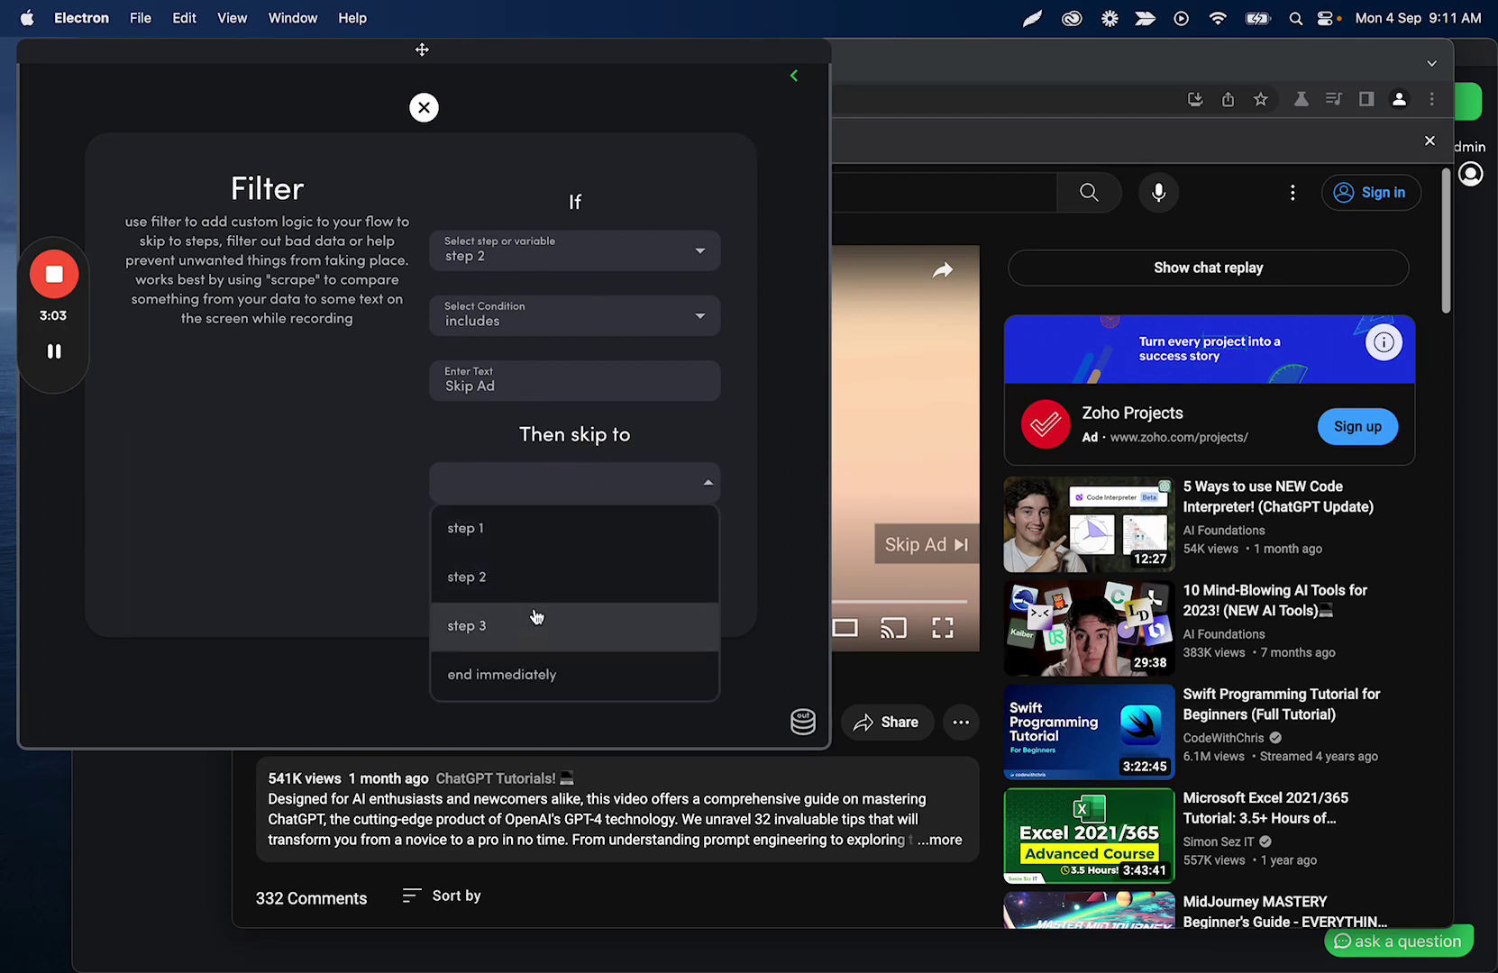
pyautogui.click(518, 312)
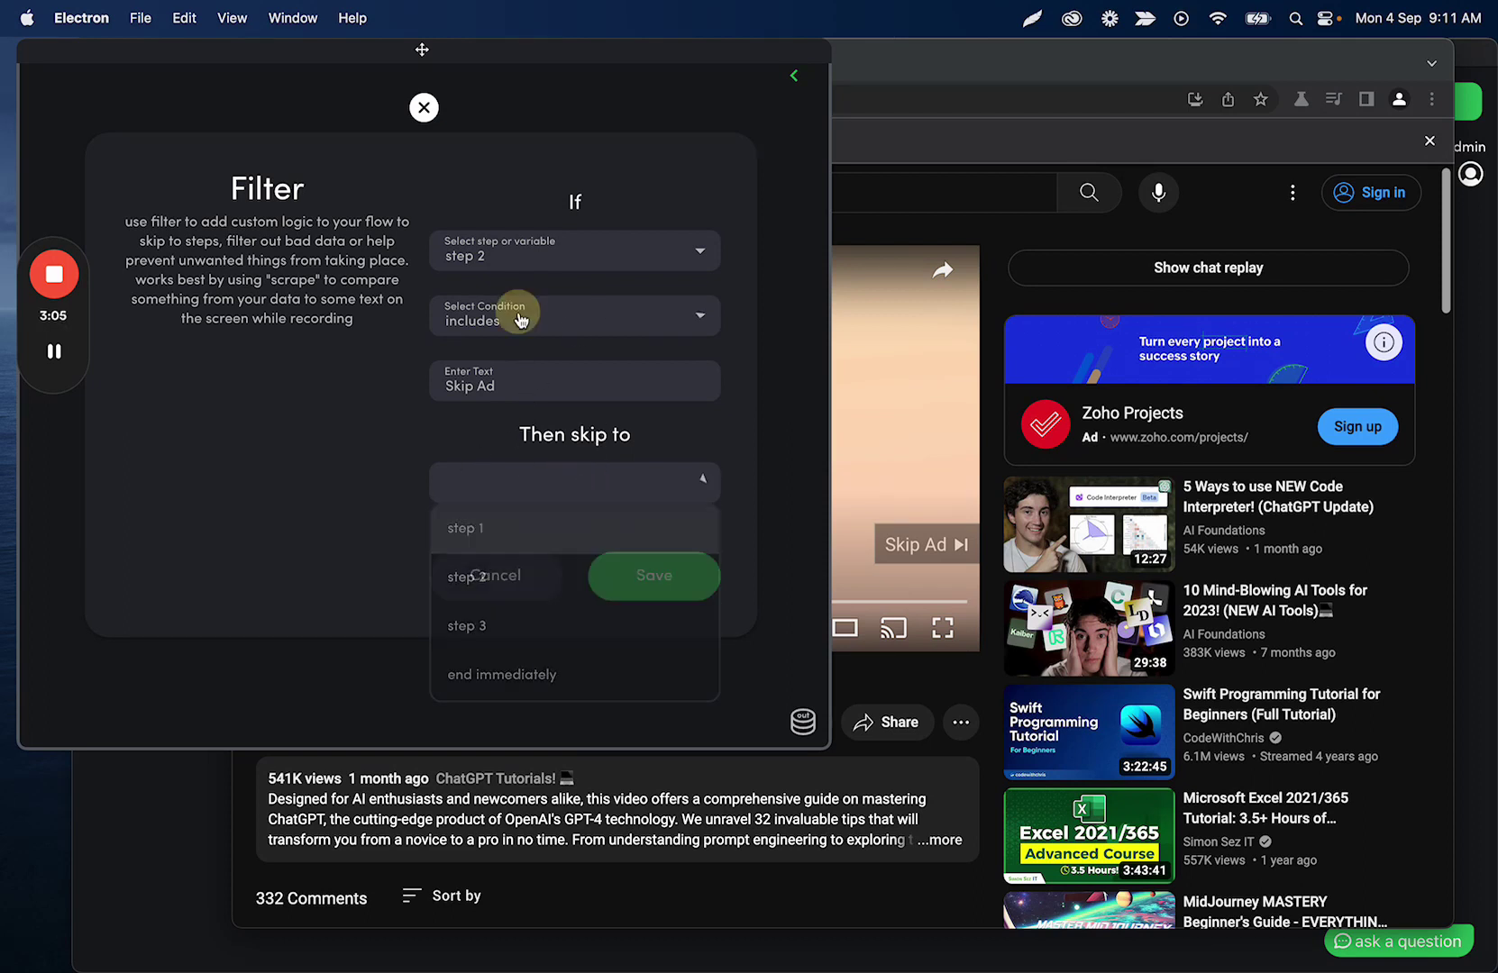
pyautogui.click(520, 411)
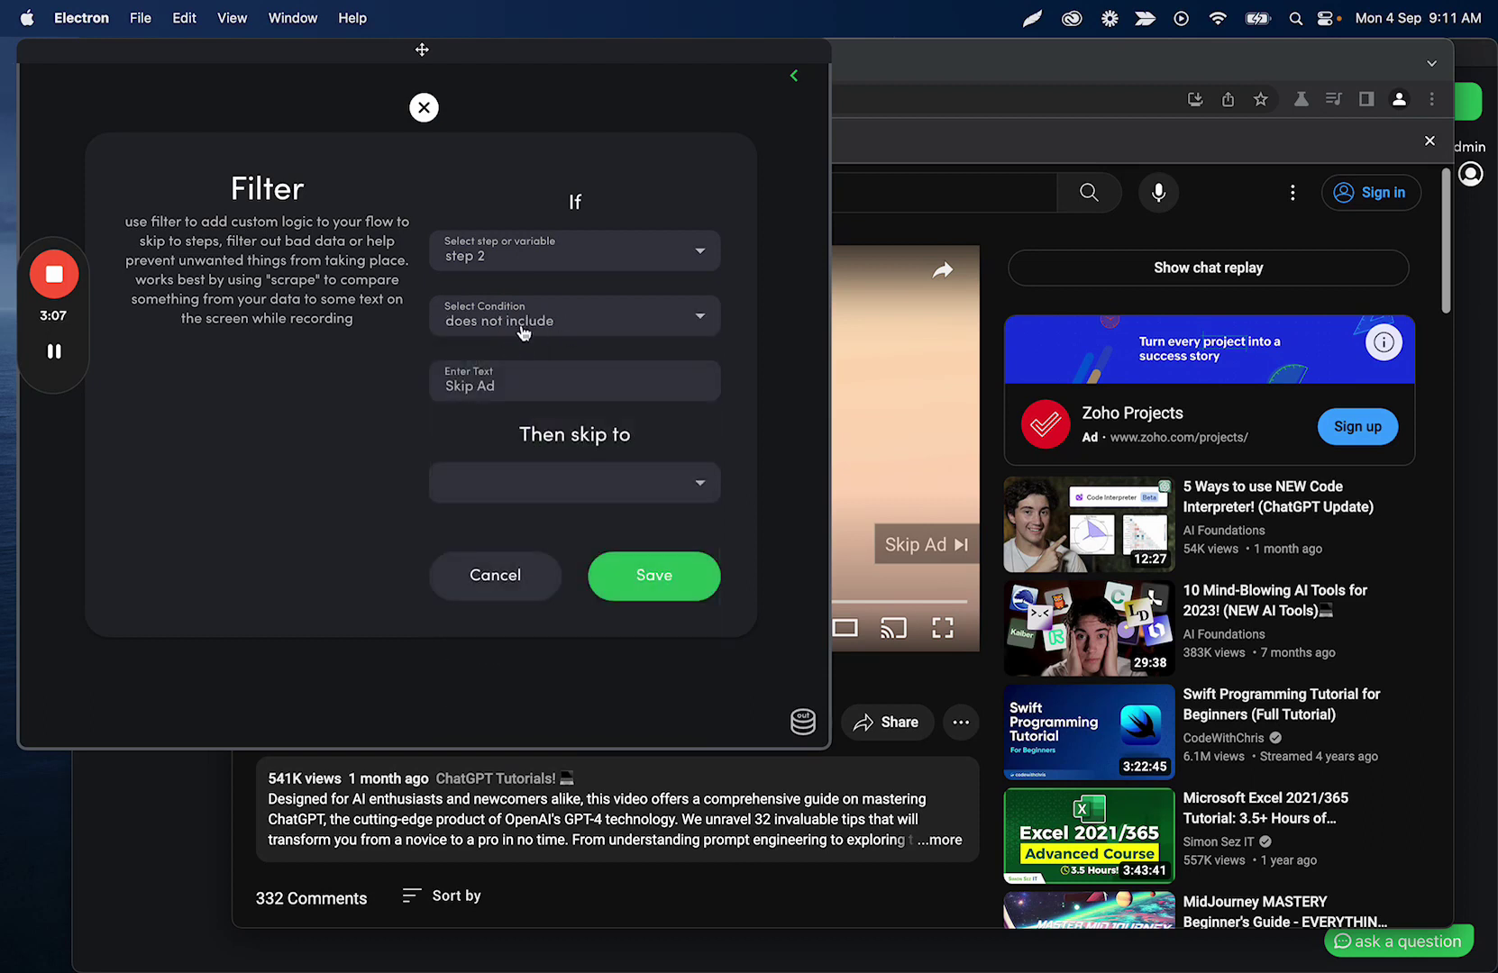
pyautogui.click(541, 482)
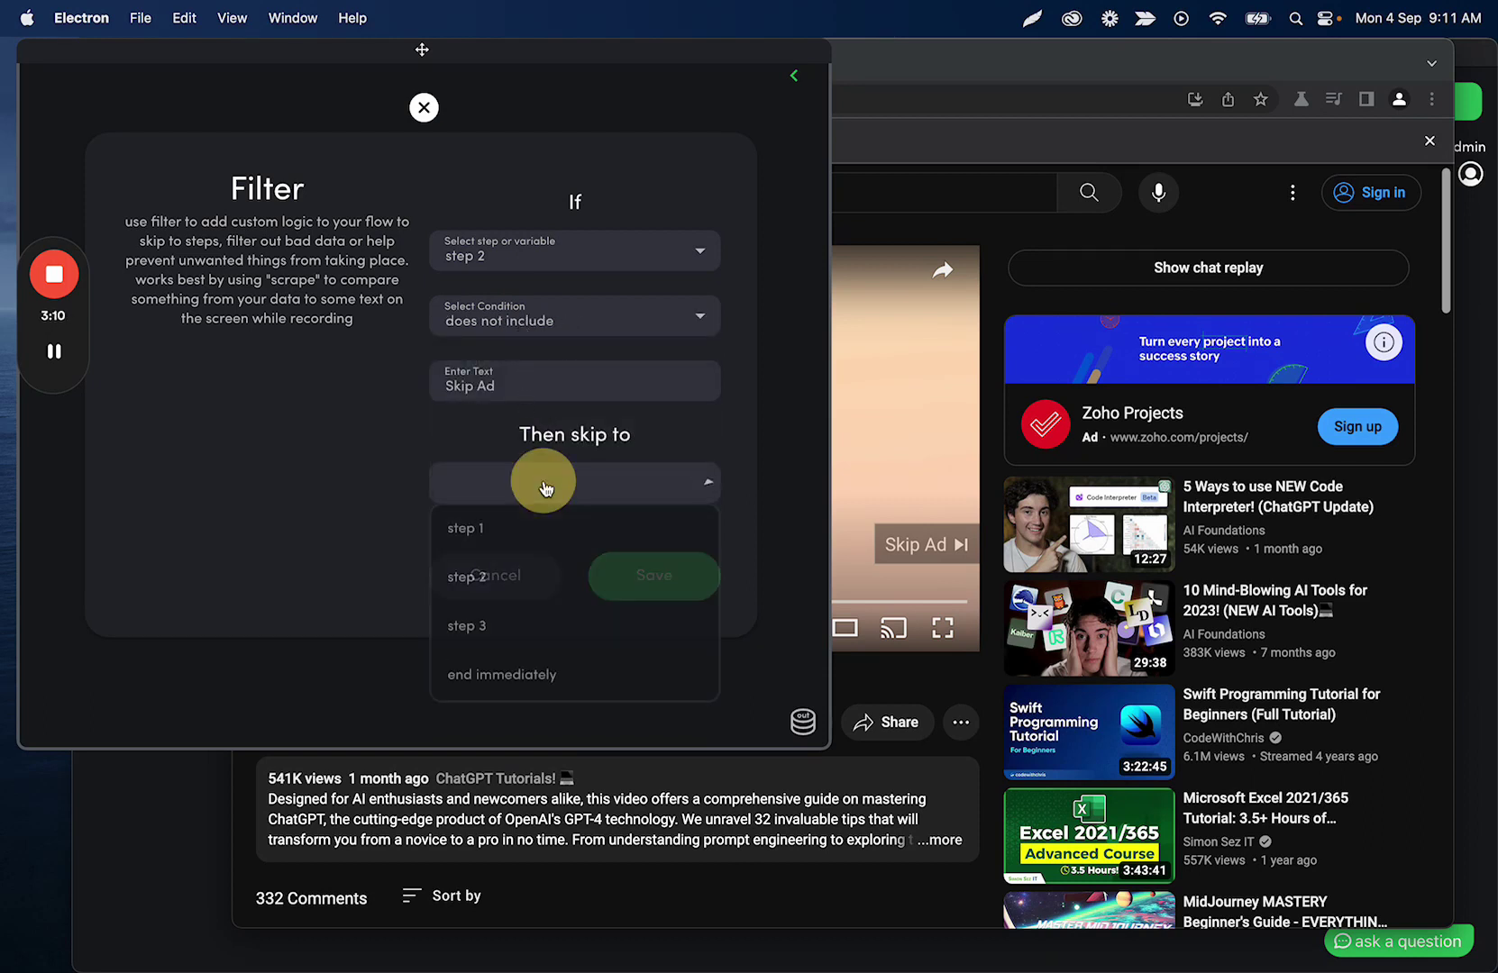
pyautogui.click(525, 536)
pyautogui.click(653, 576)
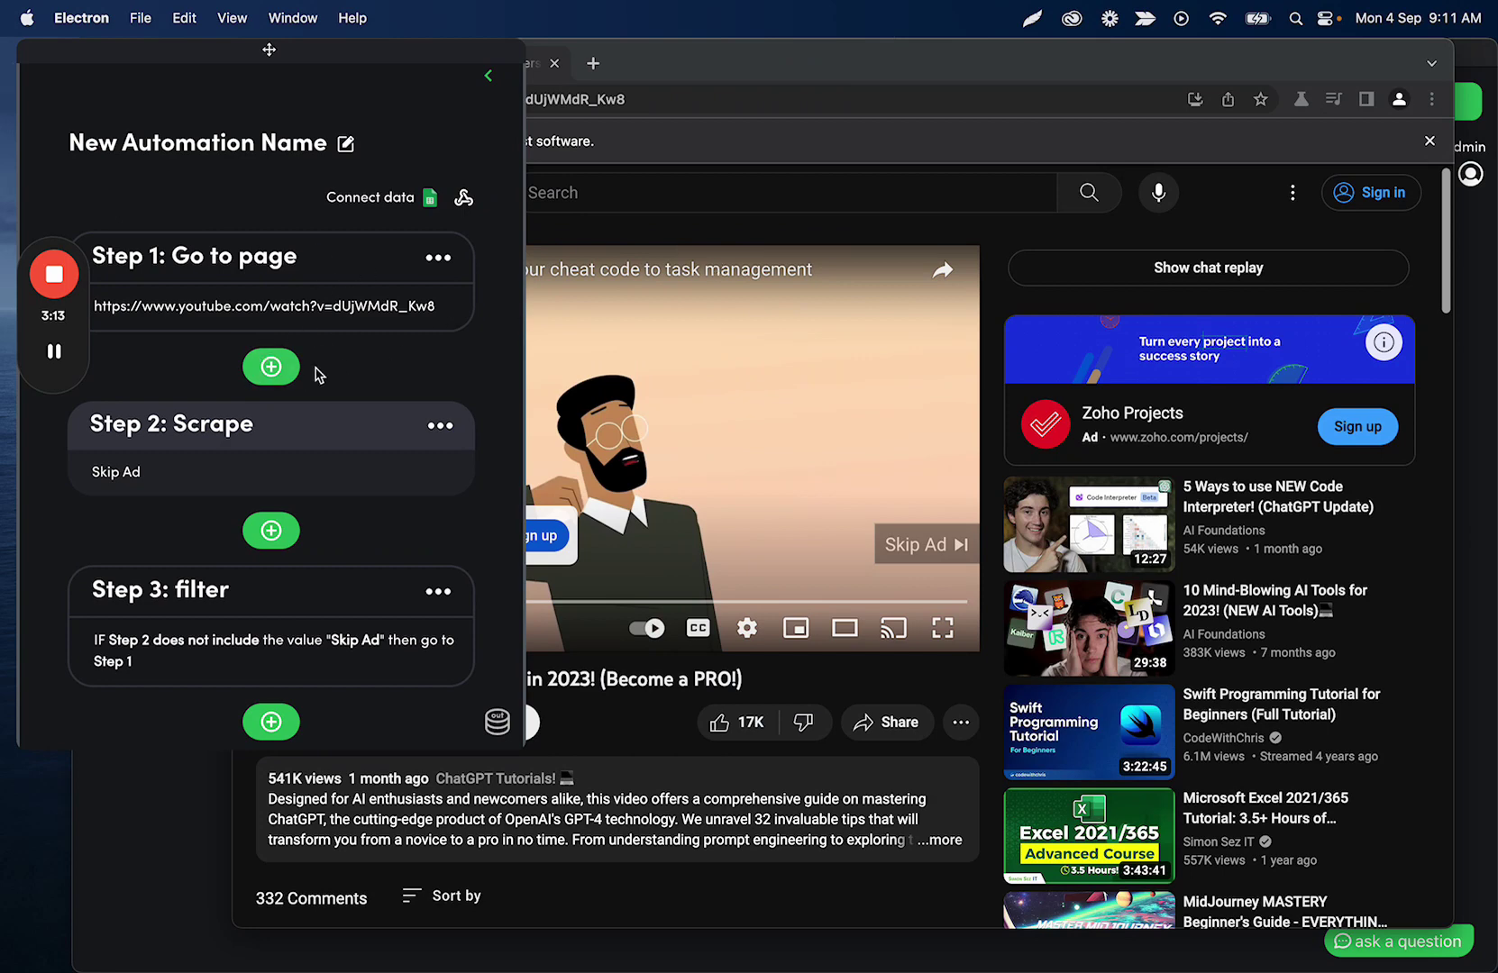
# - Insert a 1-minute delay step directly after Step 1
pyautogui.click(271, 367)
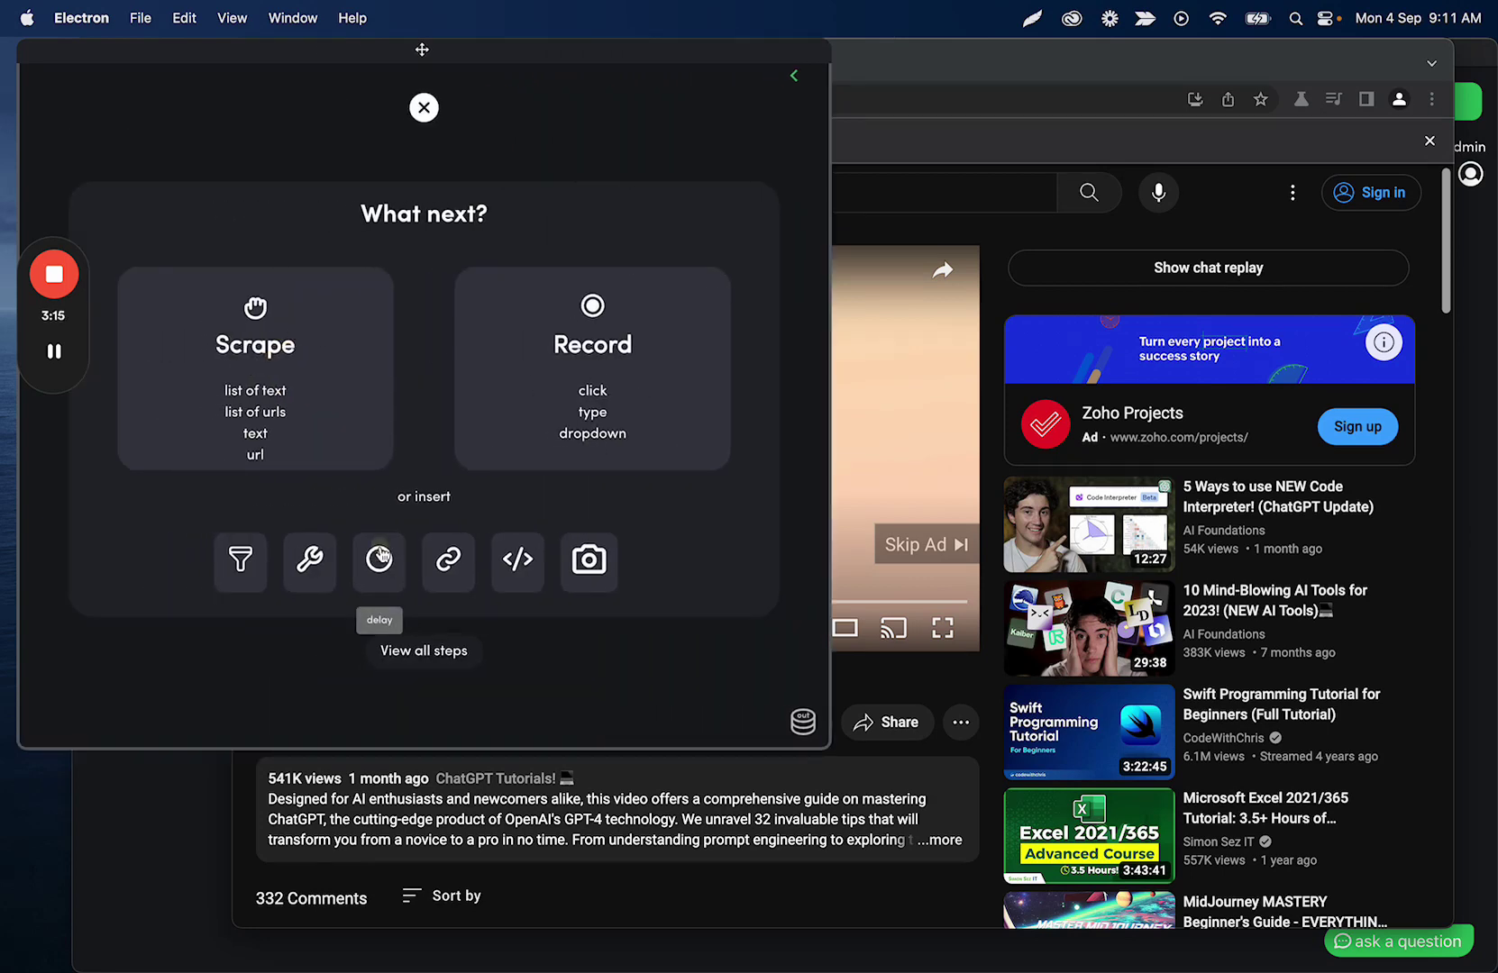
pyautogui.click(380, 558)
pyautogui.click(597, 220)
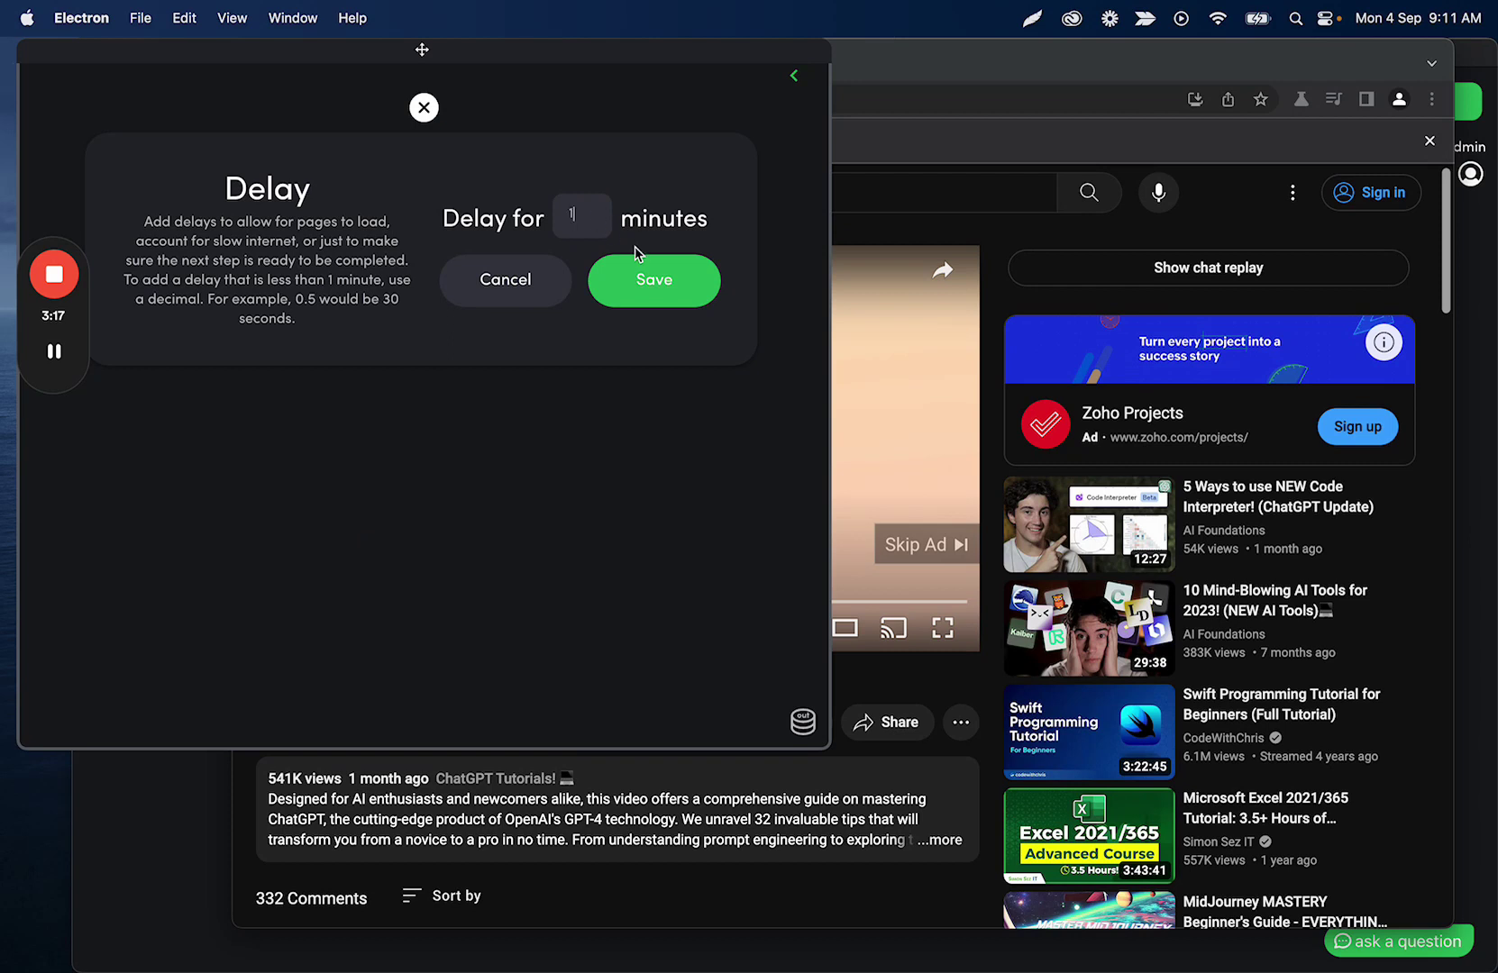
pyautogui.click(645, 272)
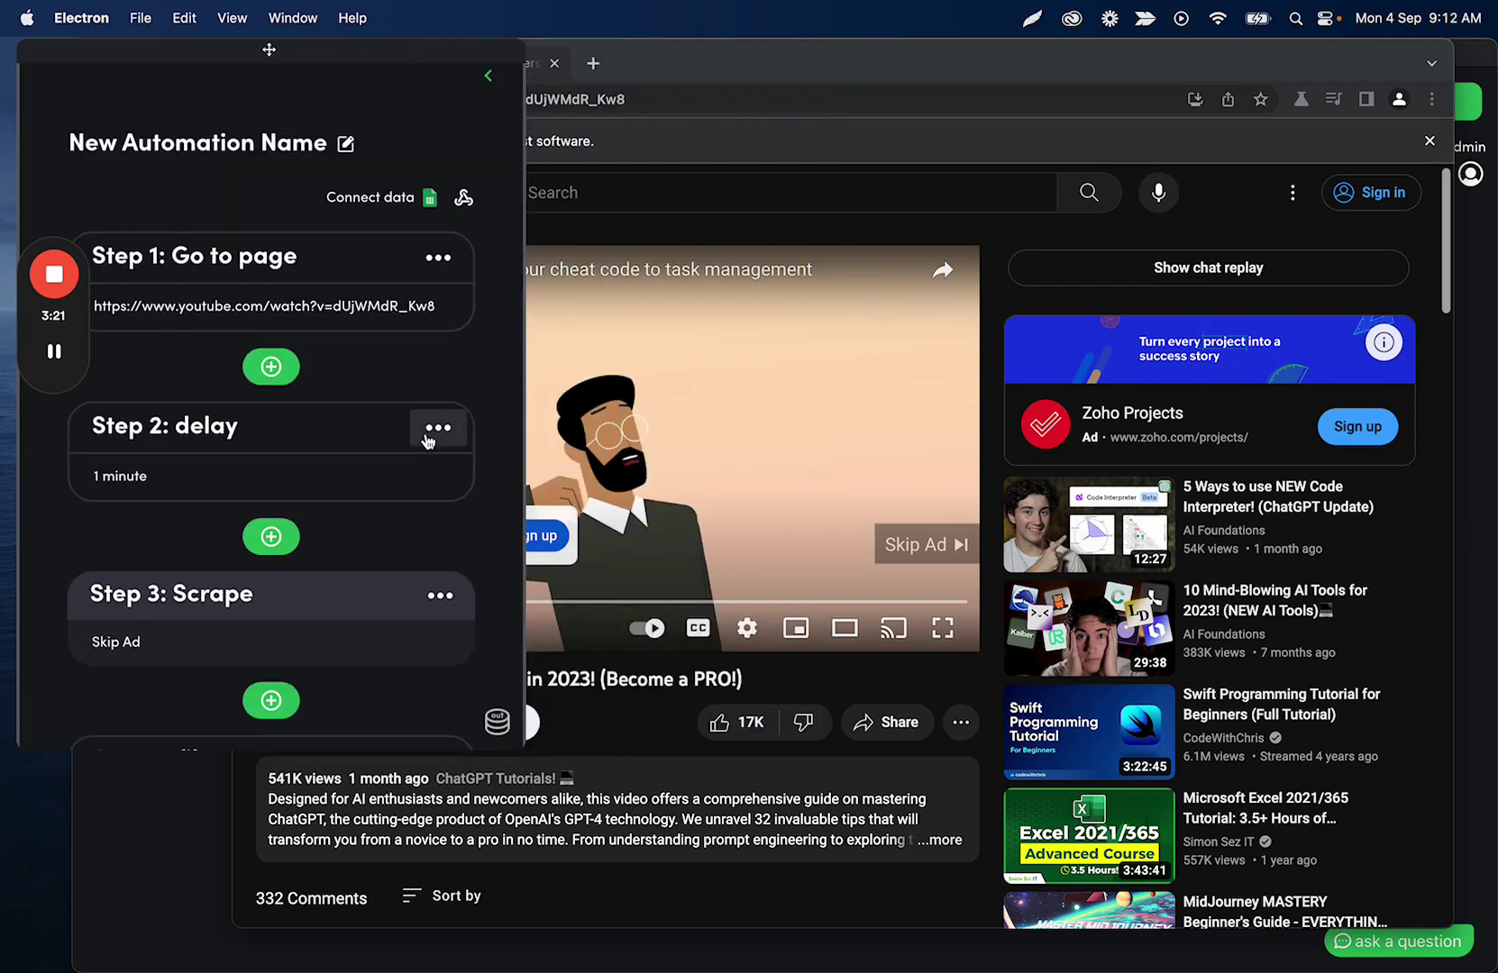
pyautogui.scroll(-2, 397, 397)
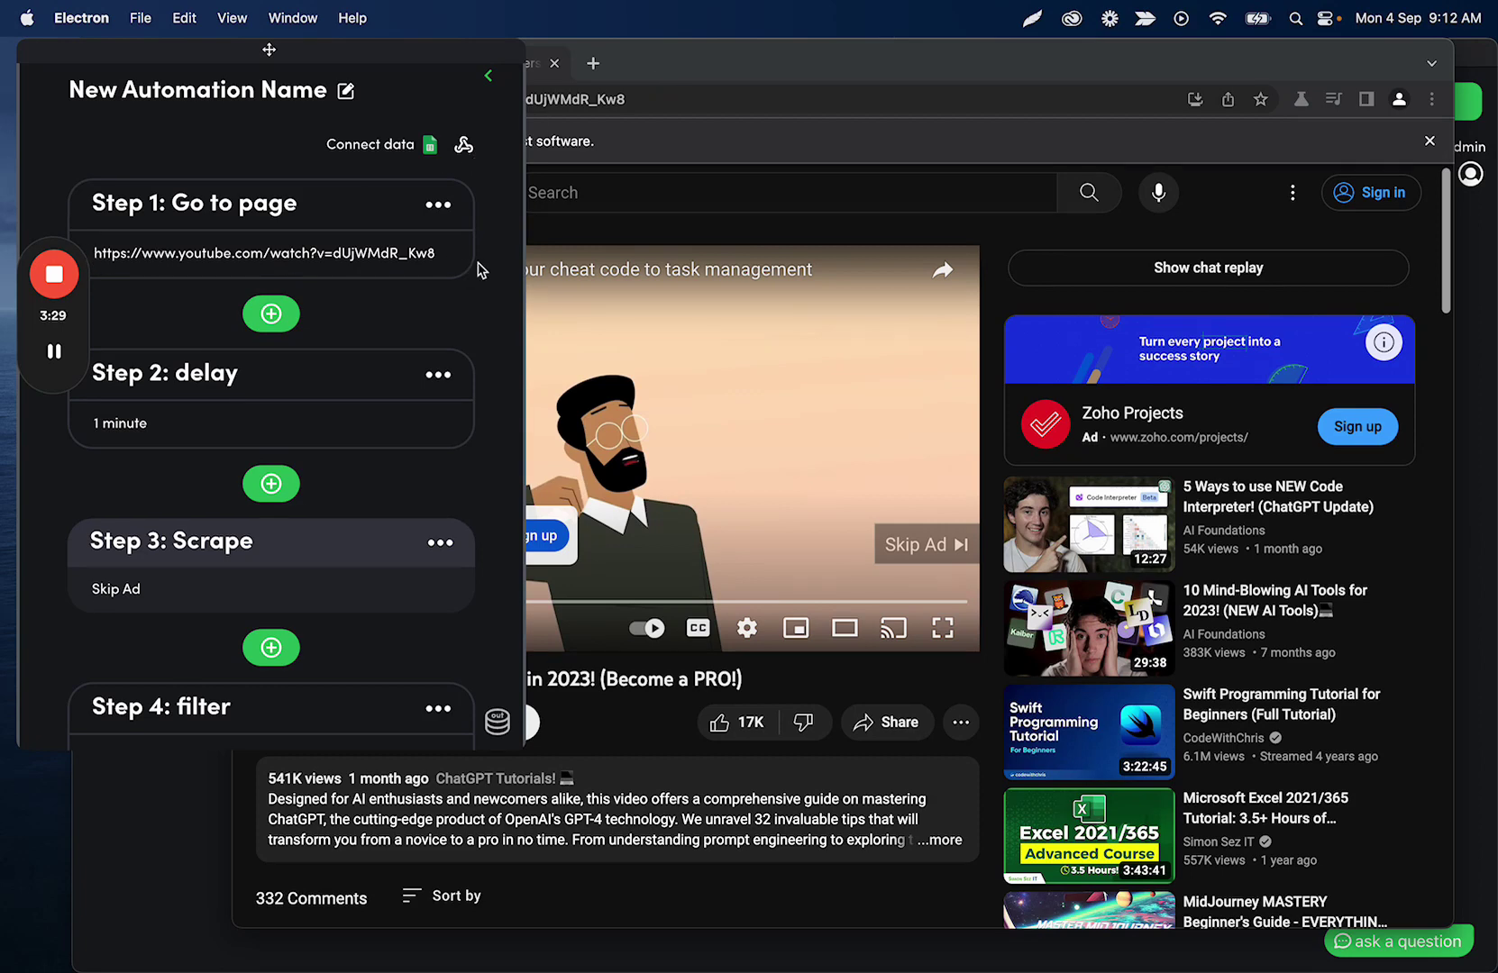
pyautogui.scroll(-1, 293, 369)
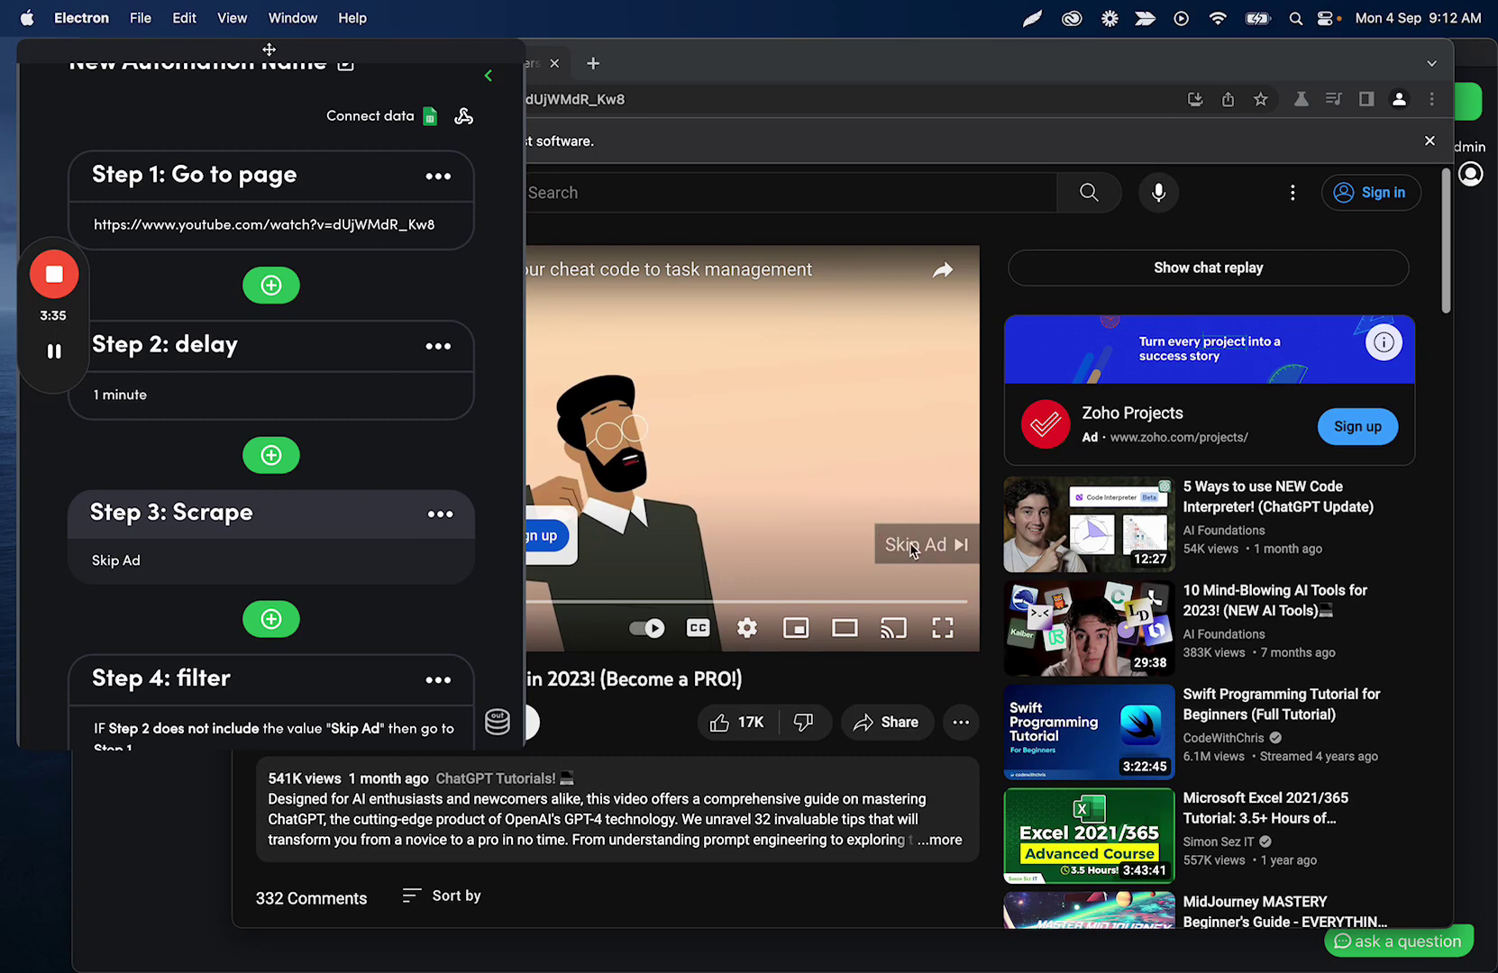
# - Save the delay step with a .05 minute wait
pyautogui.click(170, 405)
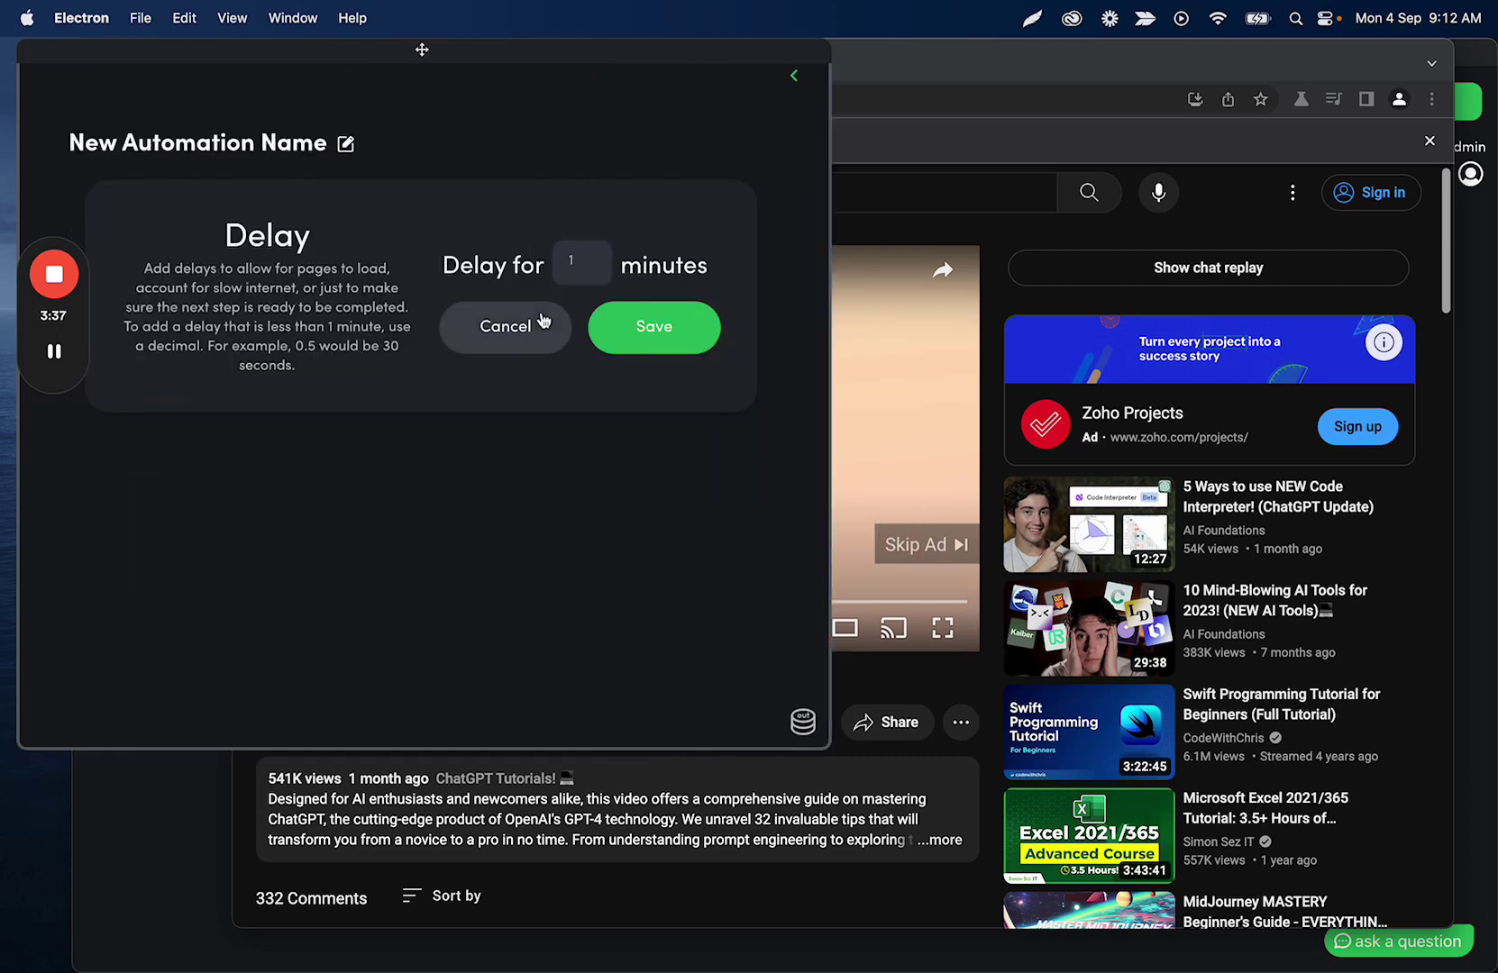
pyautogui.click(584, 262)
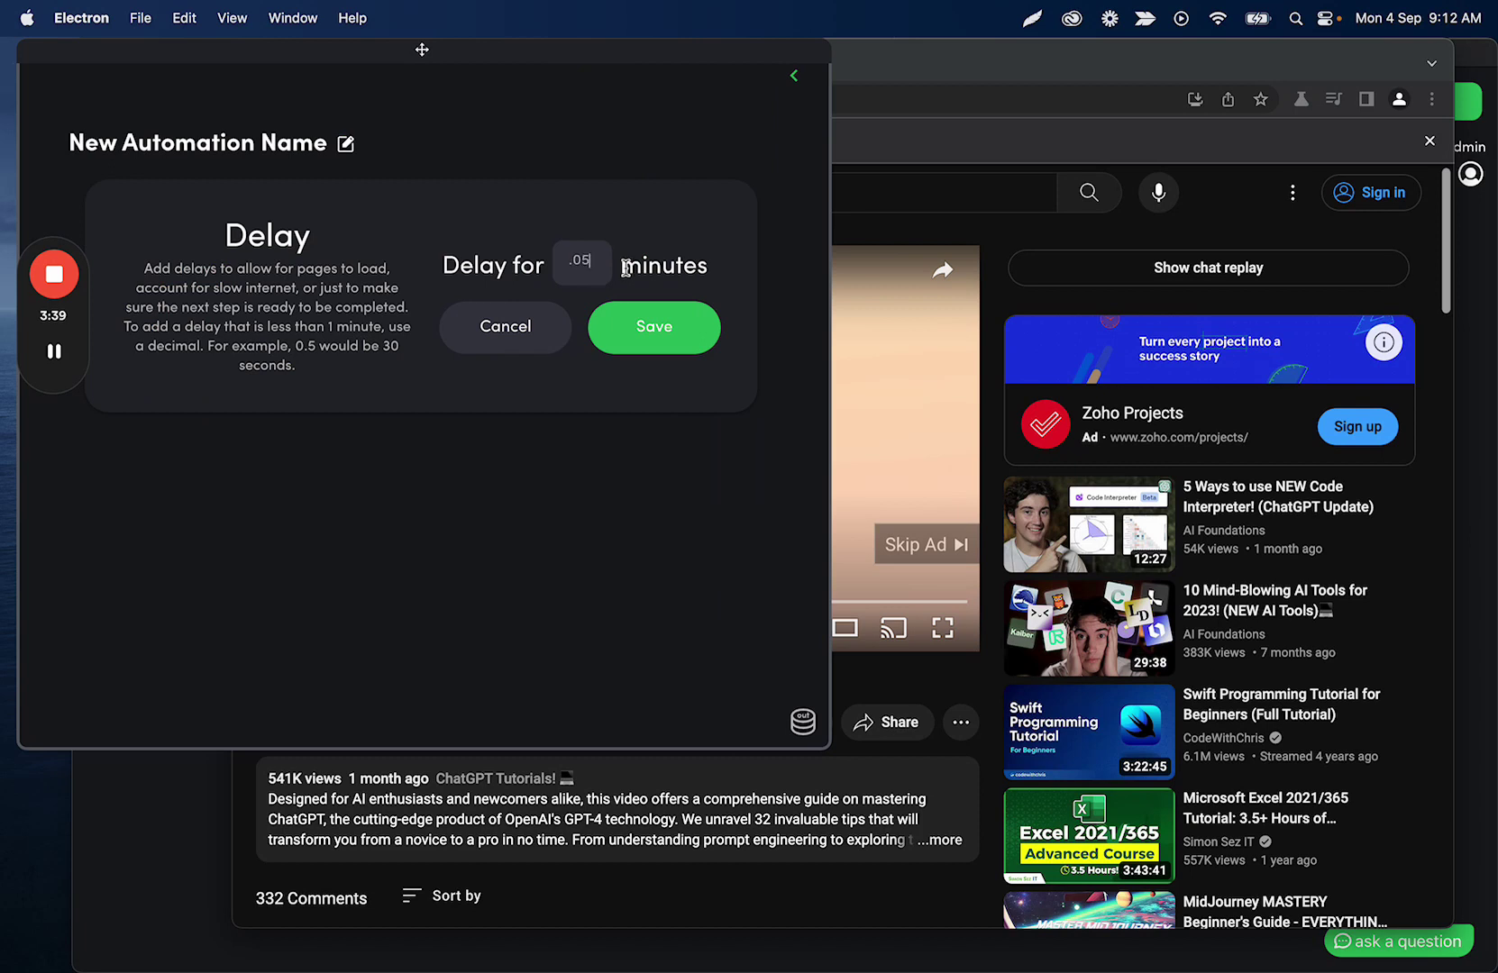
pyautogui.click(656, 302)
# - Record clicking YouTube's Skip Ad button as new Step 5
pyautogui.scroll(-2, 381, 418)
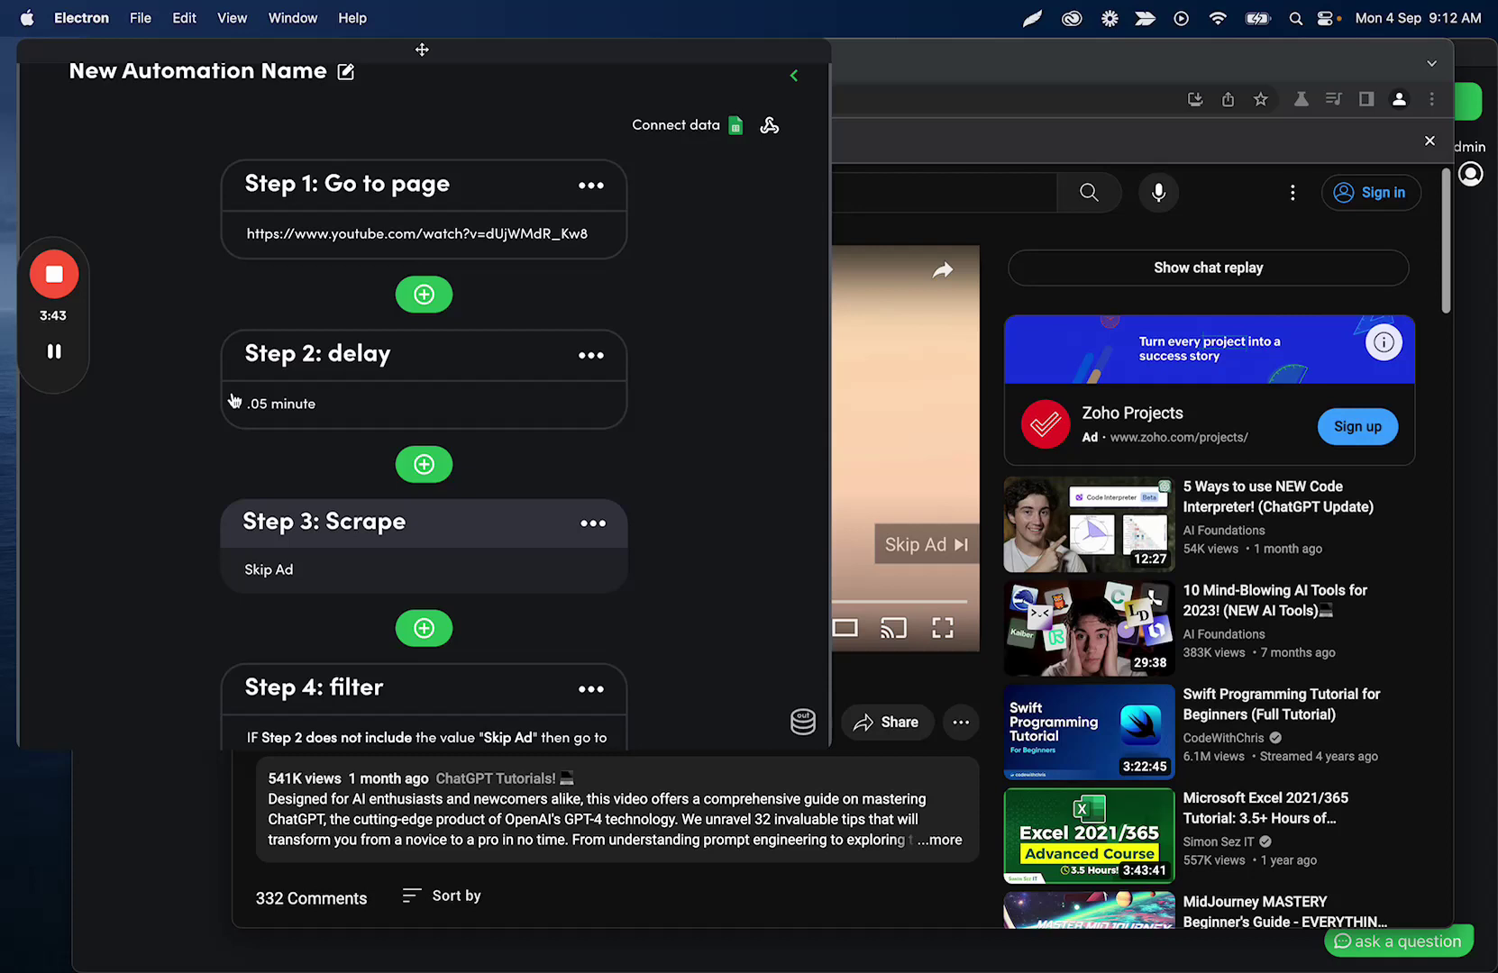
pyautogui.scroll(-2, 291, 542)
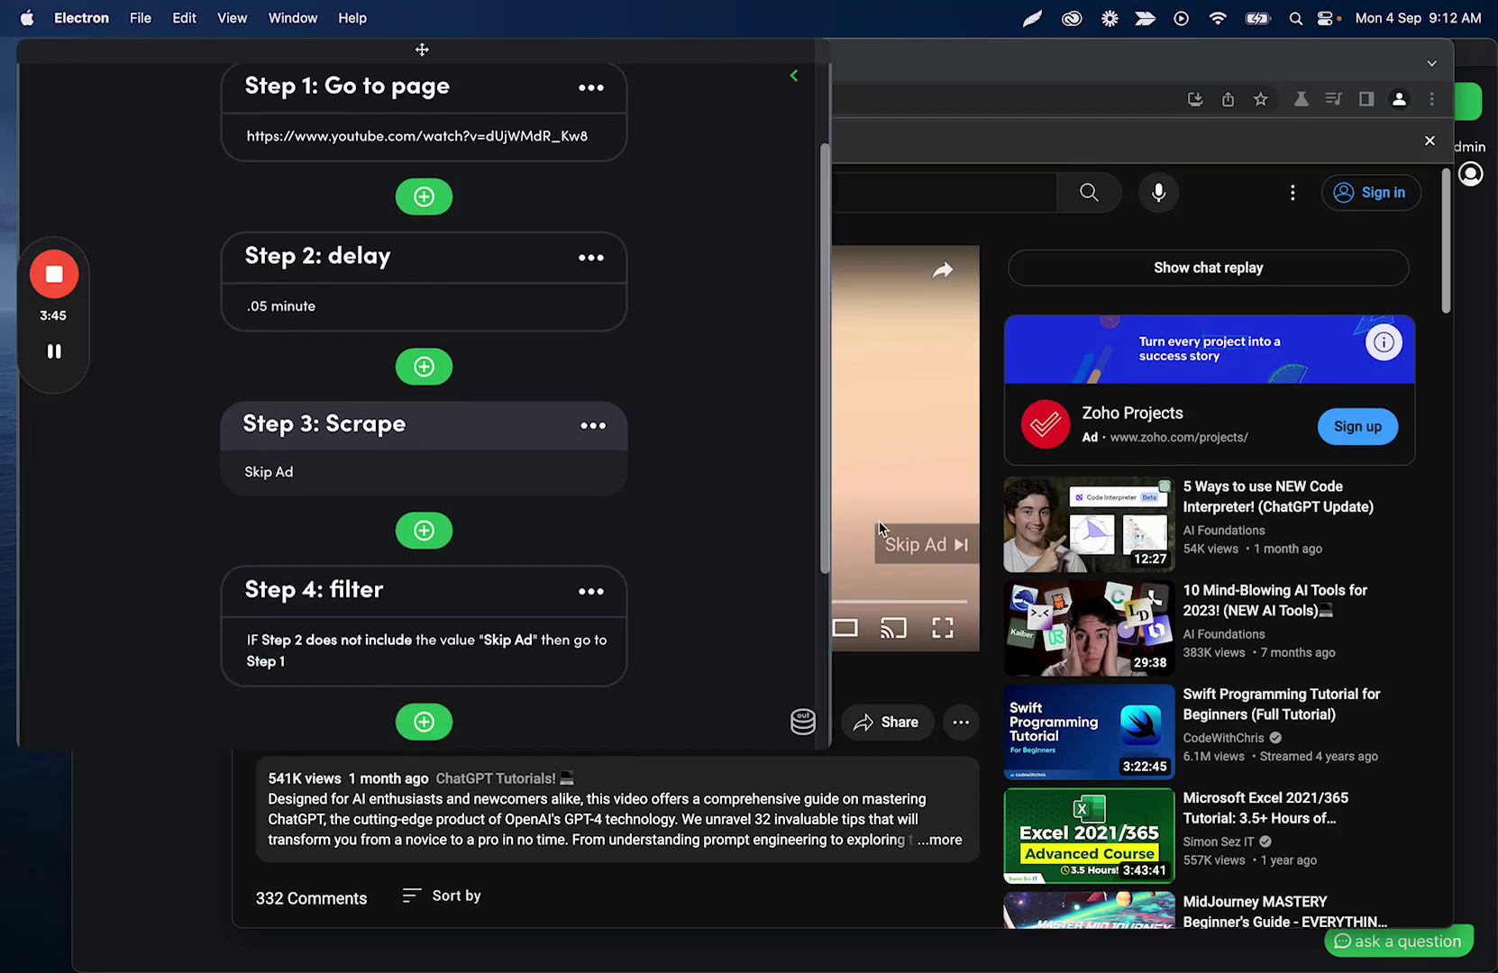
pyautogui.click(924, 549)
# - Edit the Step 4 filter: if step 3 does not include 'Skip Ad', skip to step 2
pyautogui.scroll(-3, 266, 495)
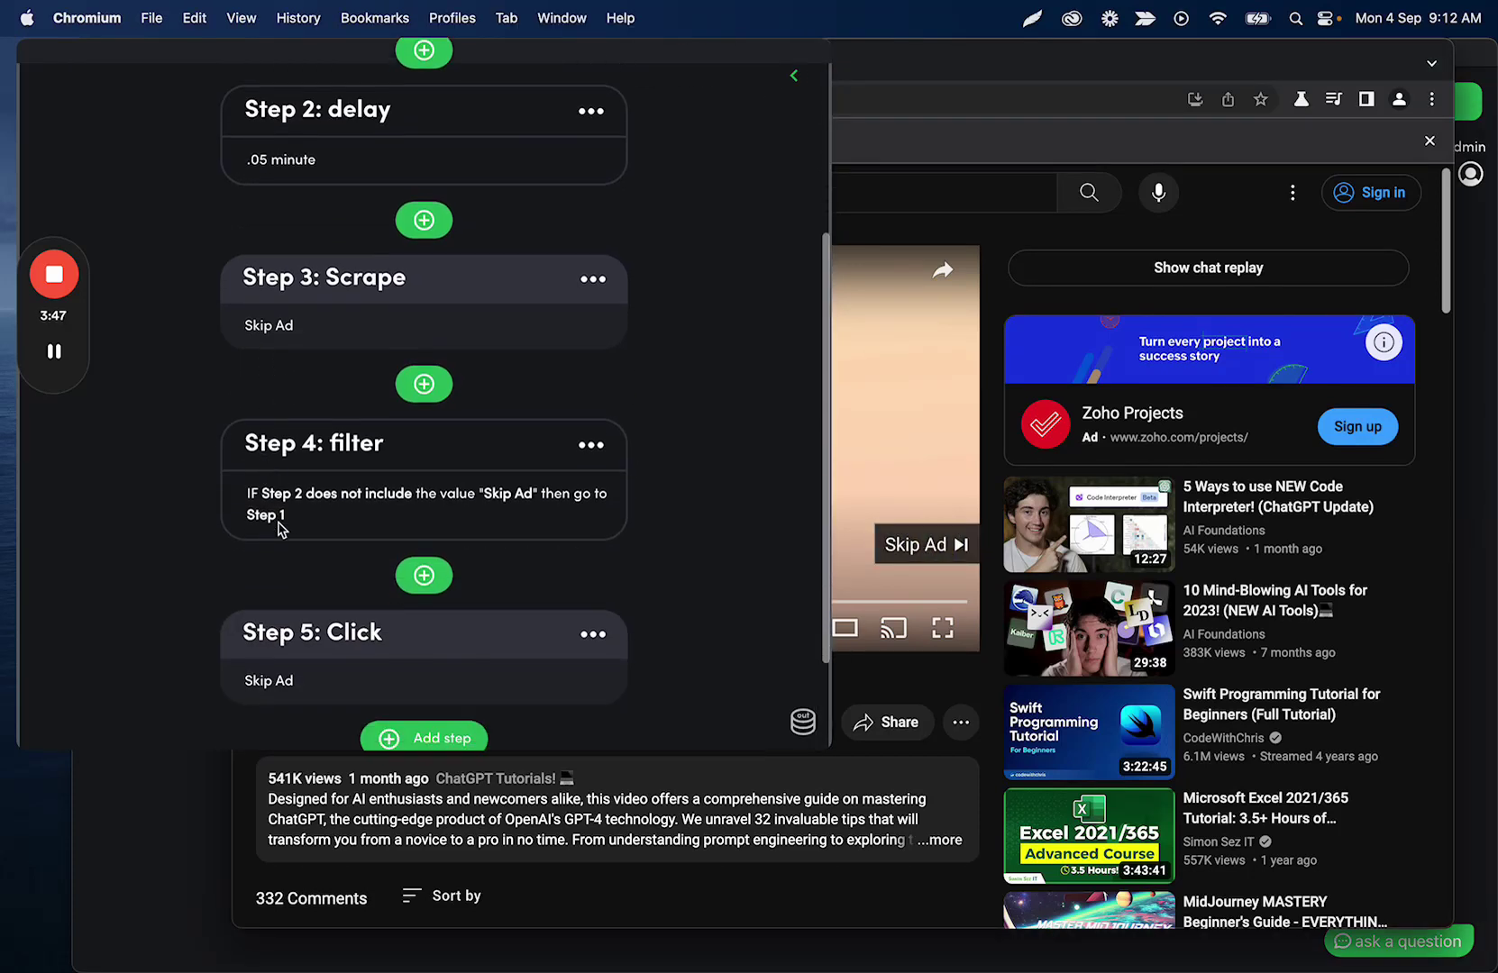
pyautogui.click(458, 491)
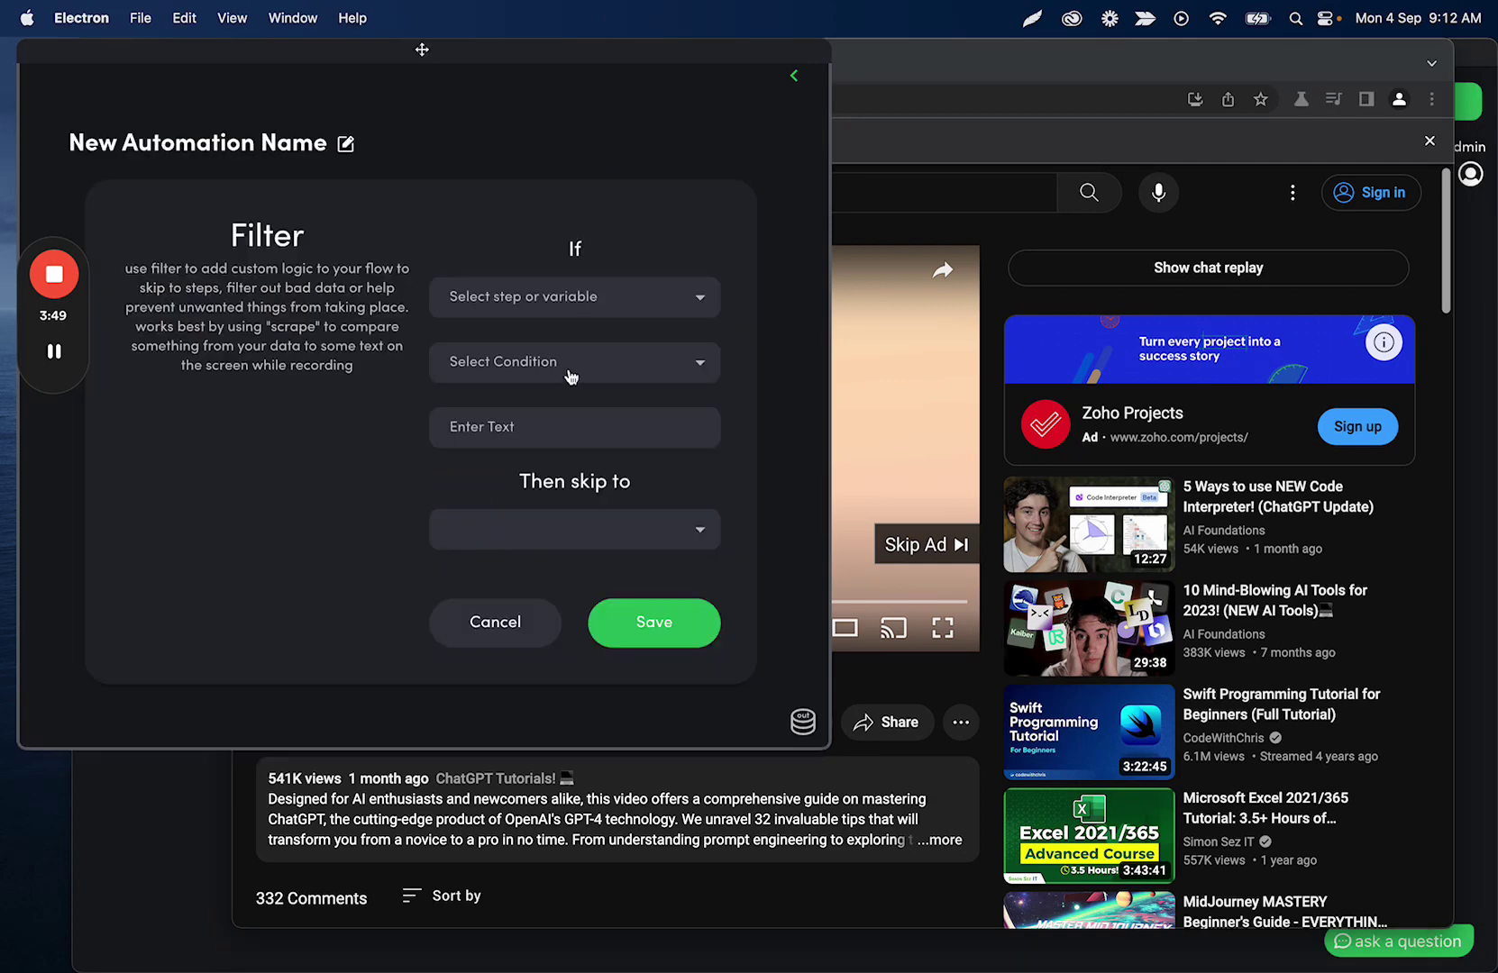
pyautogui.click(544, 302)
pyautogui.click(532, 342)
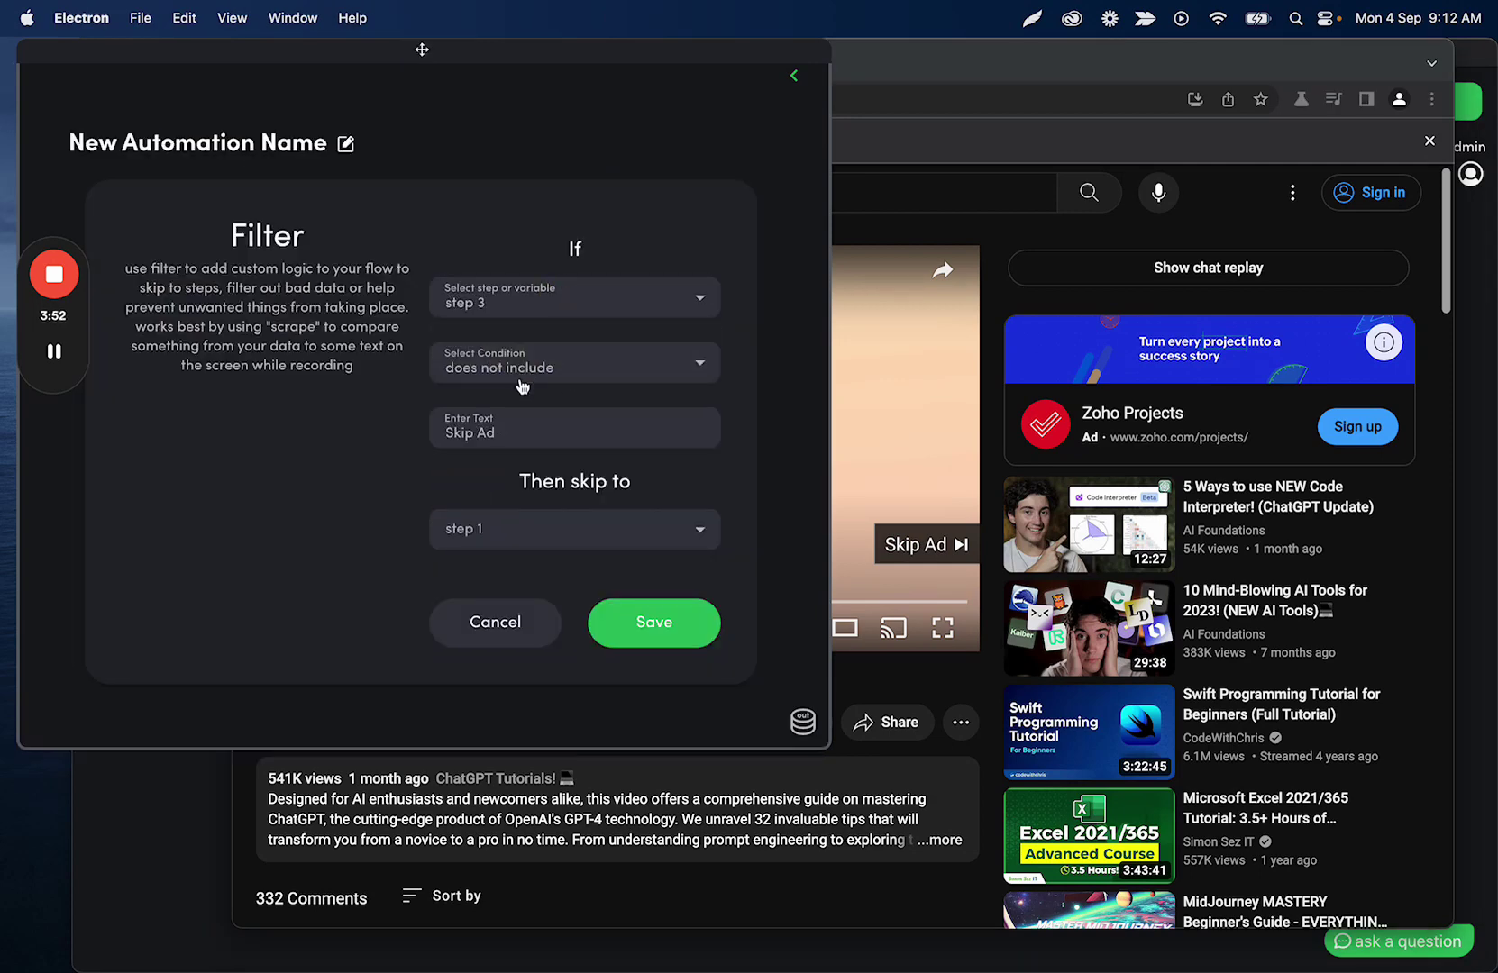
pyautogui.click(524, 360)
pyautogui.click(518, 449)
pyautogui.click(541, 428)
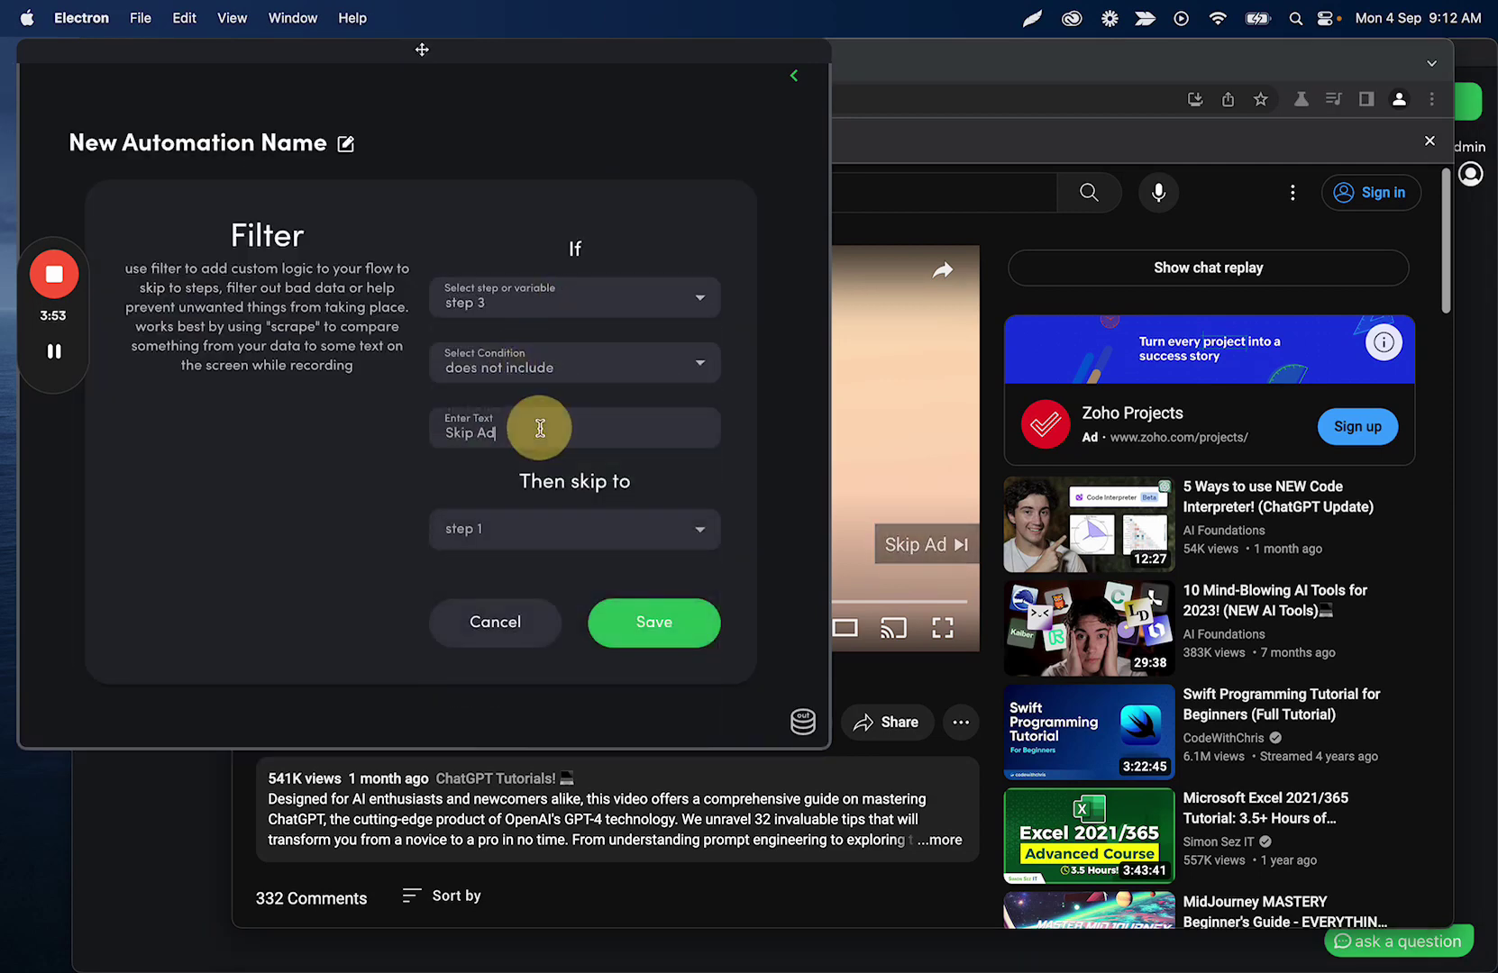
pyautogui.click(486, 541)
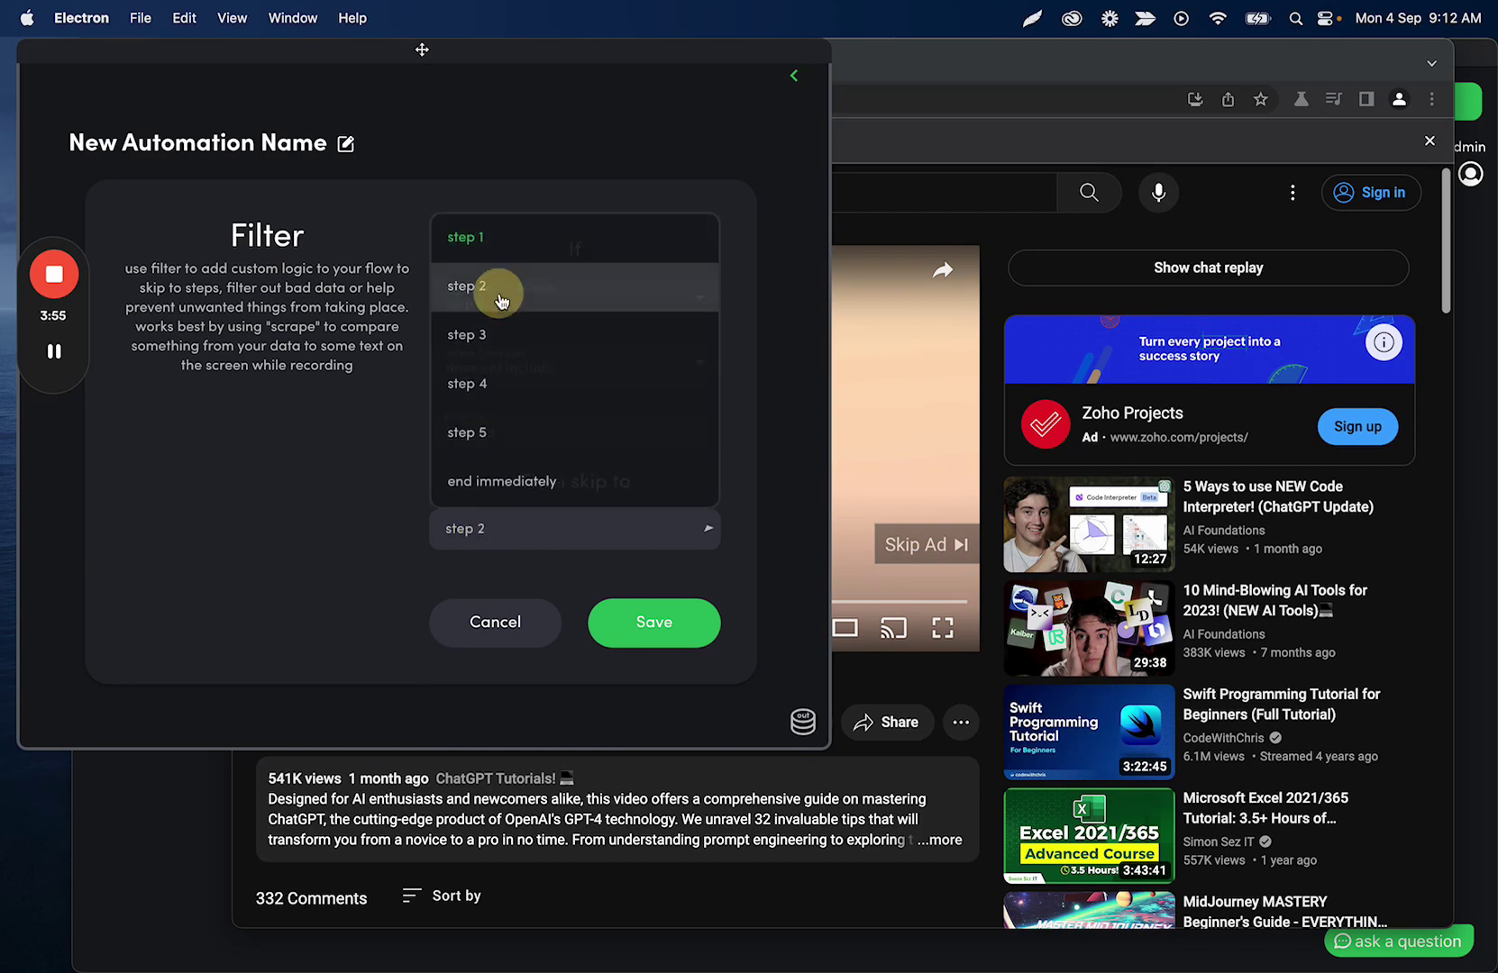
pyautogui.click(476, 289)
pyautogui.click(647, 628)
pyautogui.scroll(-2, 333, 333)
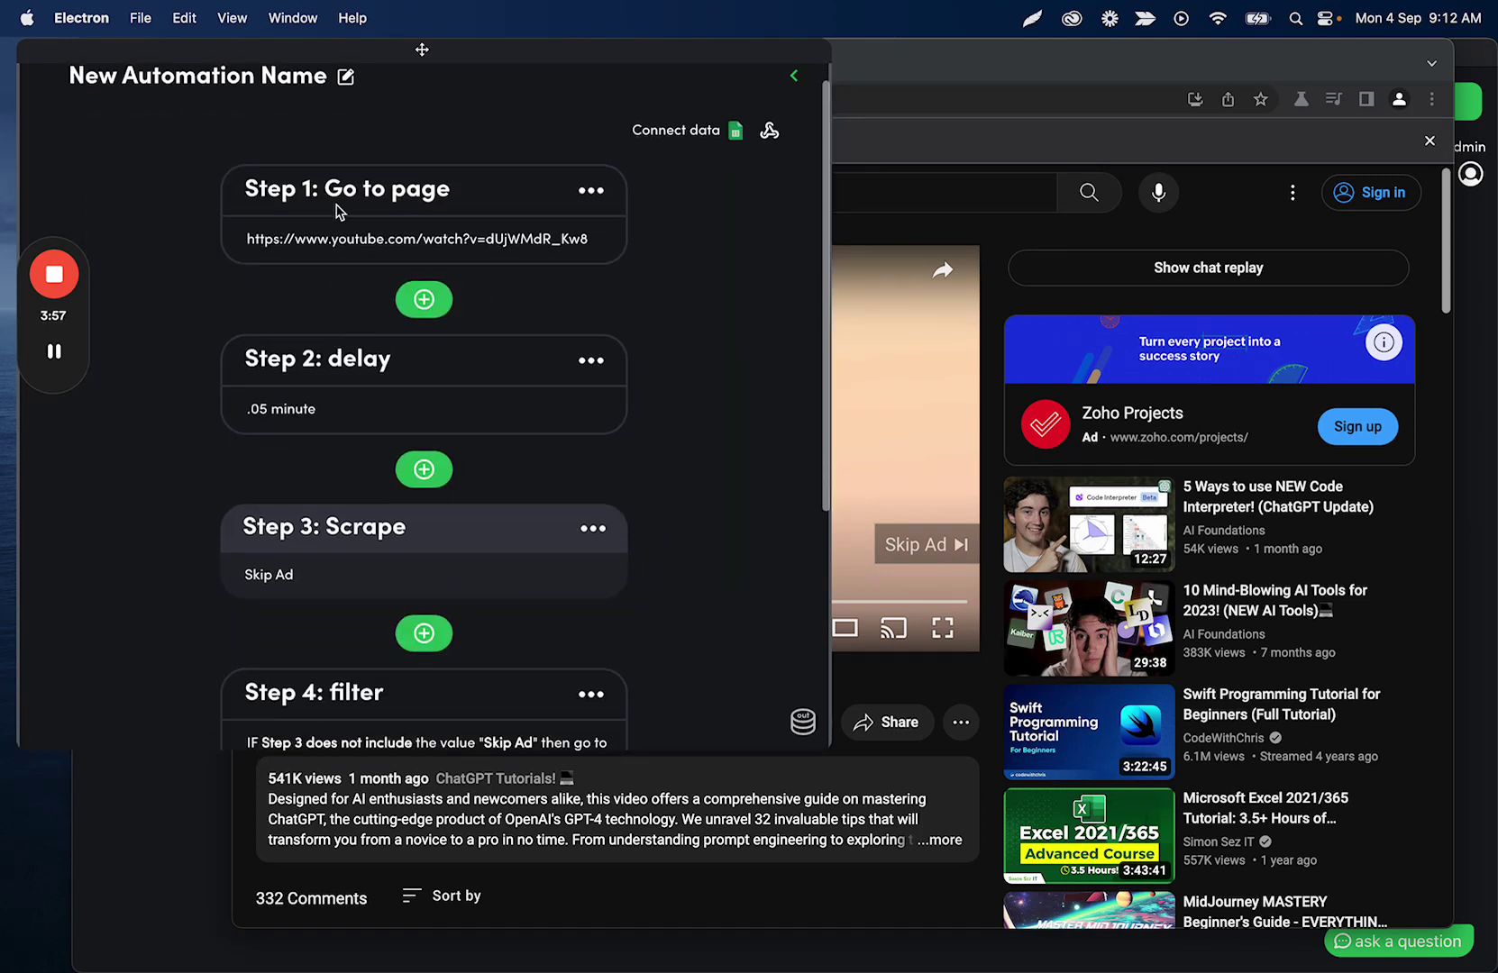
# - Scroll through Steps 1–5 to check the Skip Ad loop, collapsing the panel to show the video
pyautogui.scroll(-1, 325, 258)
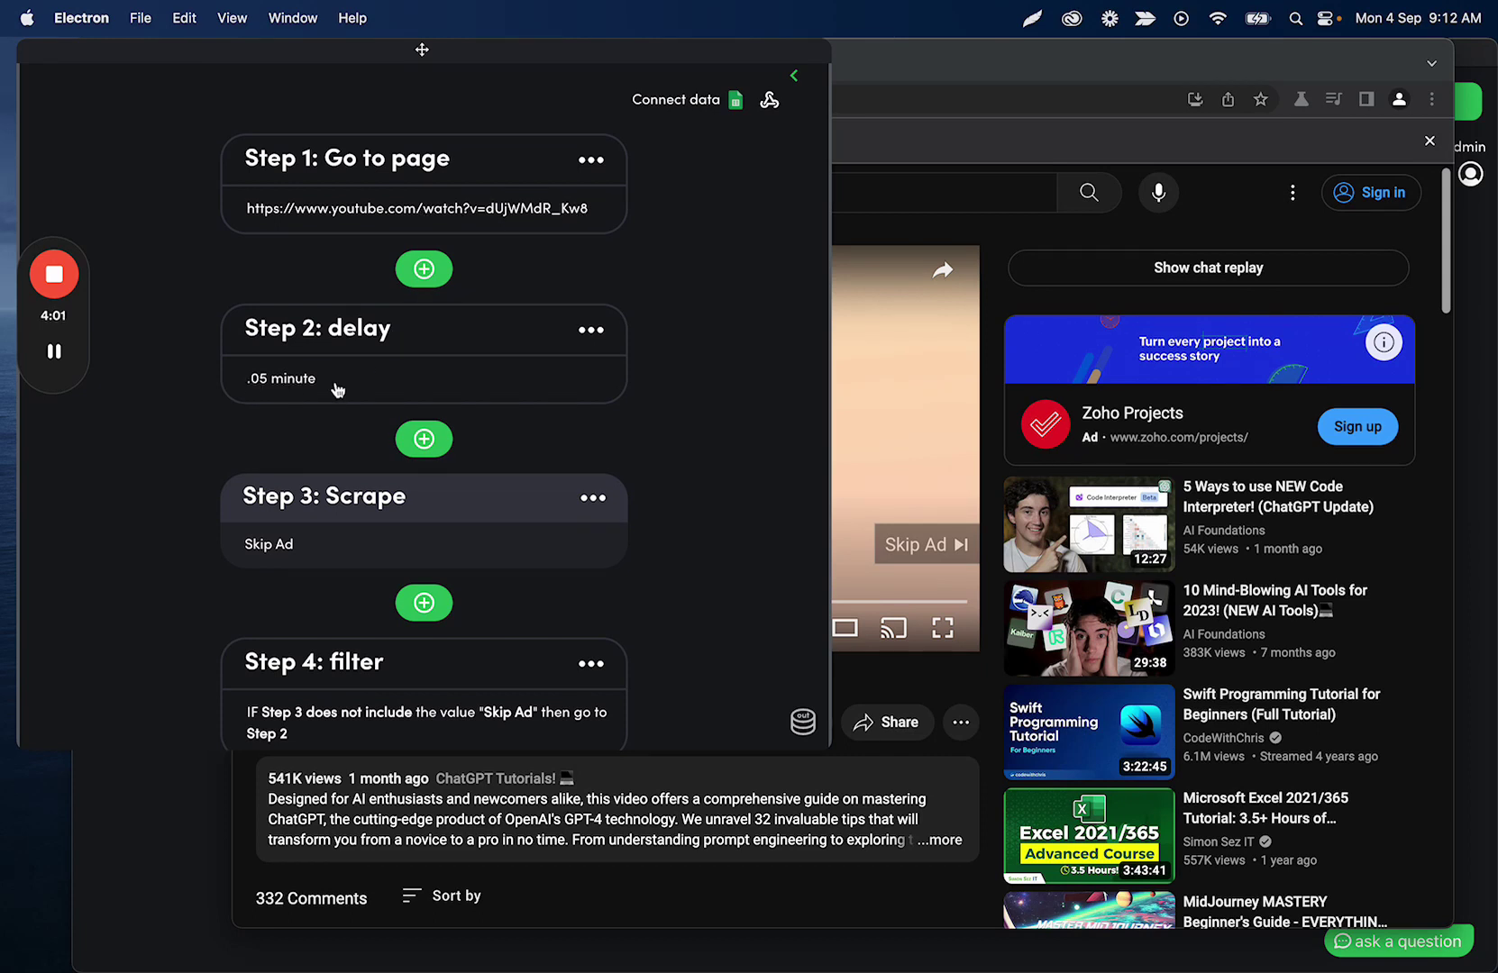
pyautogui.scroll(-2, 338, 390)
pyautogui.click(957, 552)
pyautogui.scroll(-3, 546, 495)
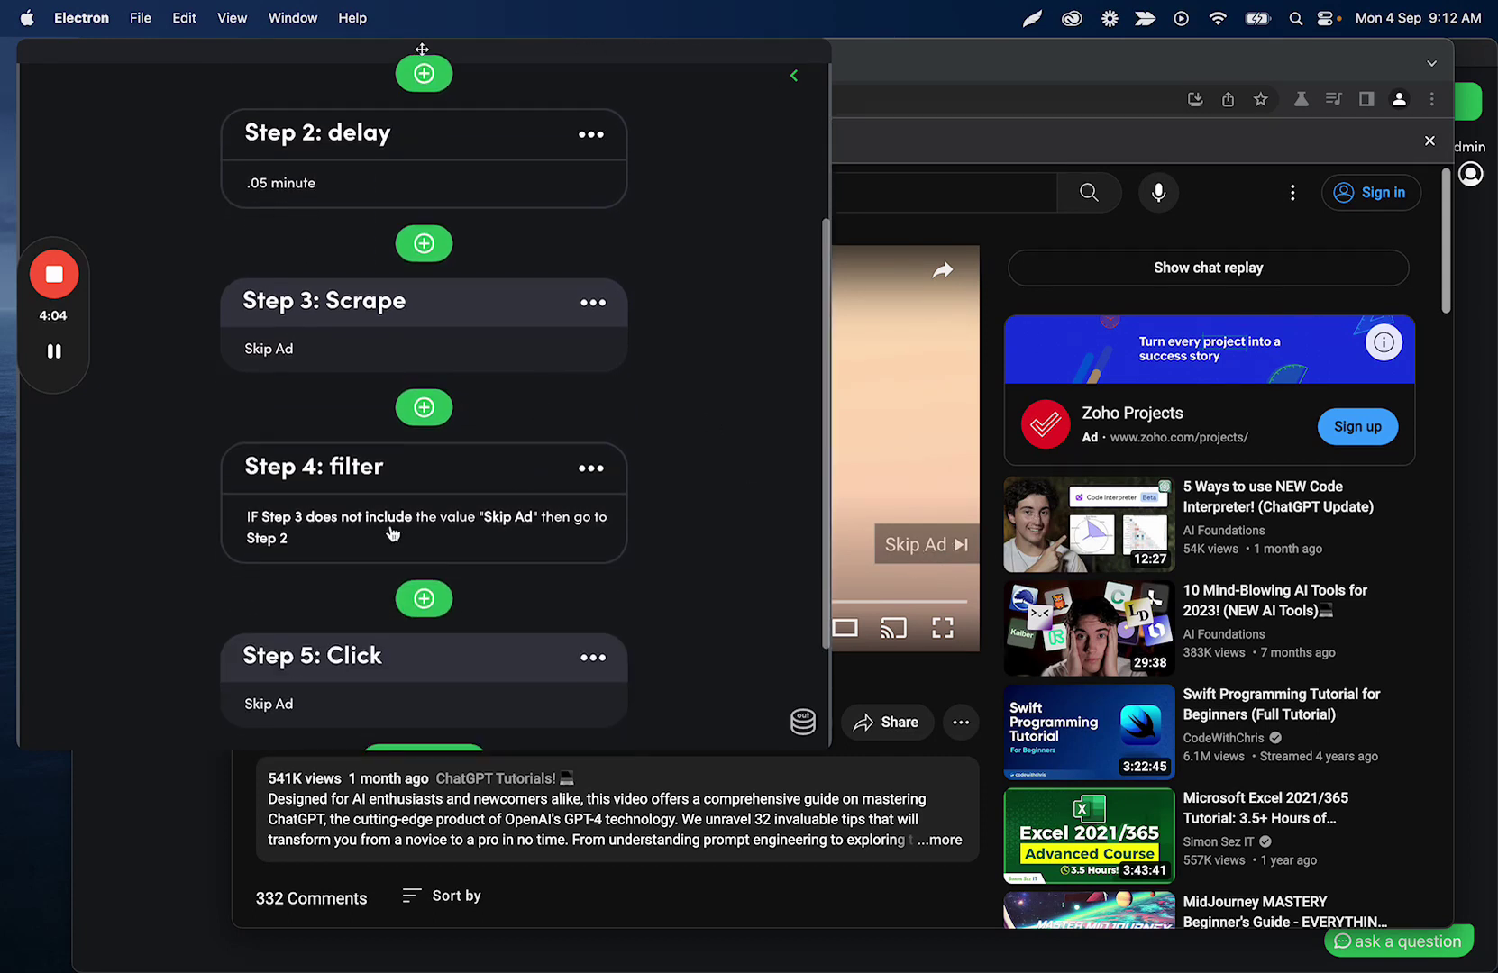
pyautogui.scroll(-2, 531, 521)
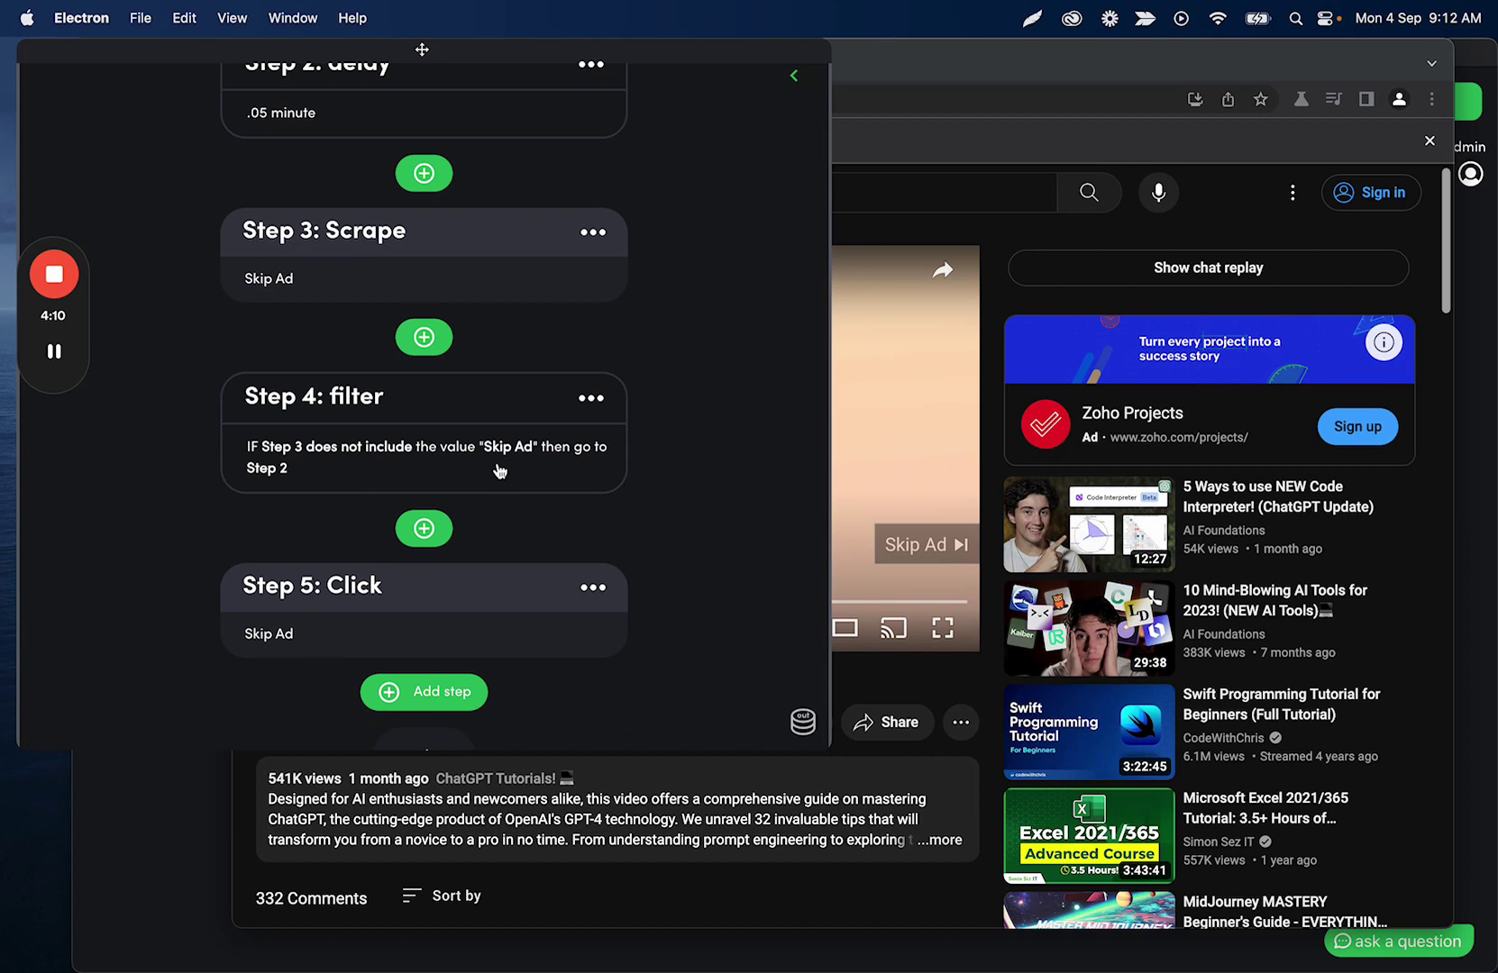
pyautogui.scroll(4, 501, 470)
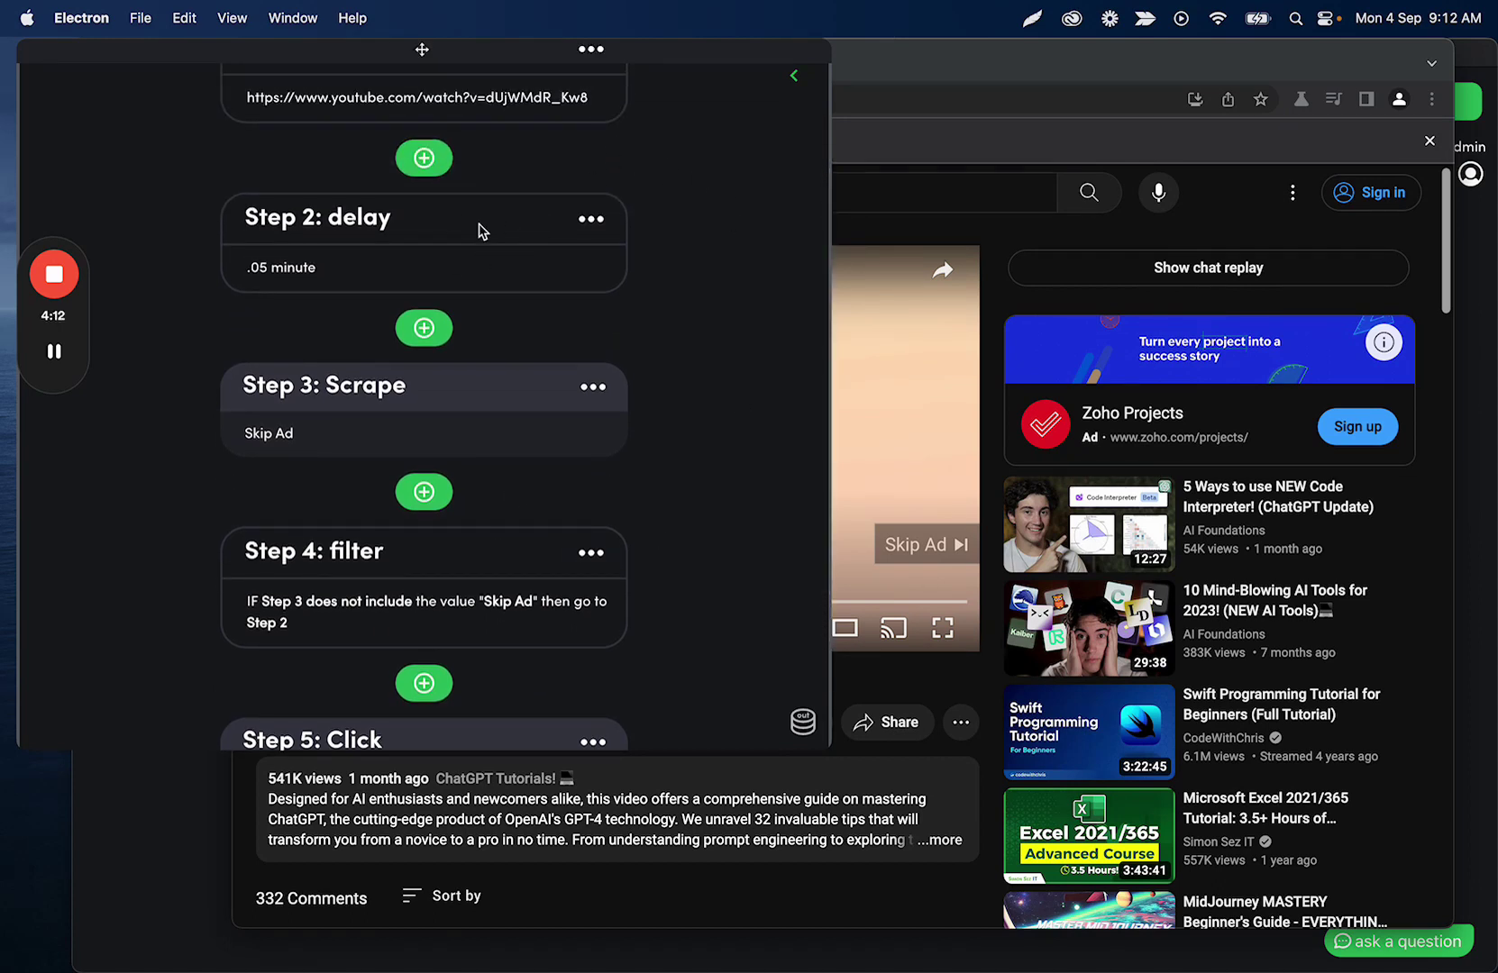
pyautogui.scroll(-2, 483, 232)
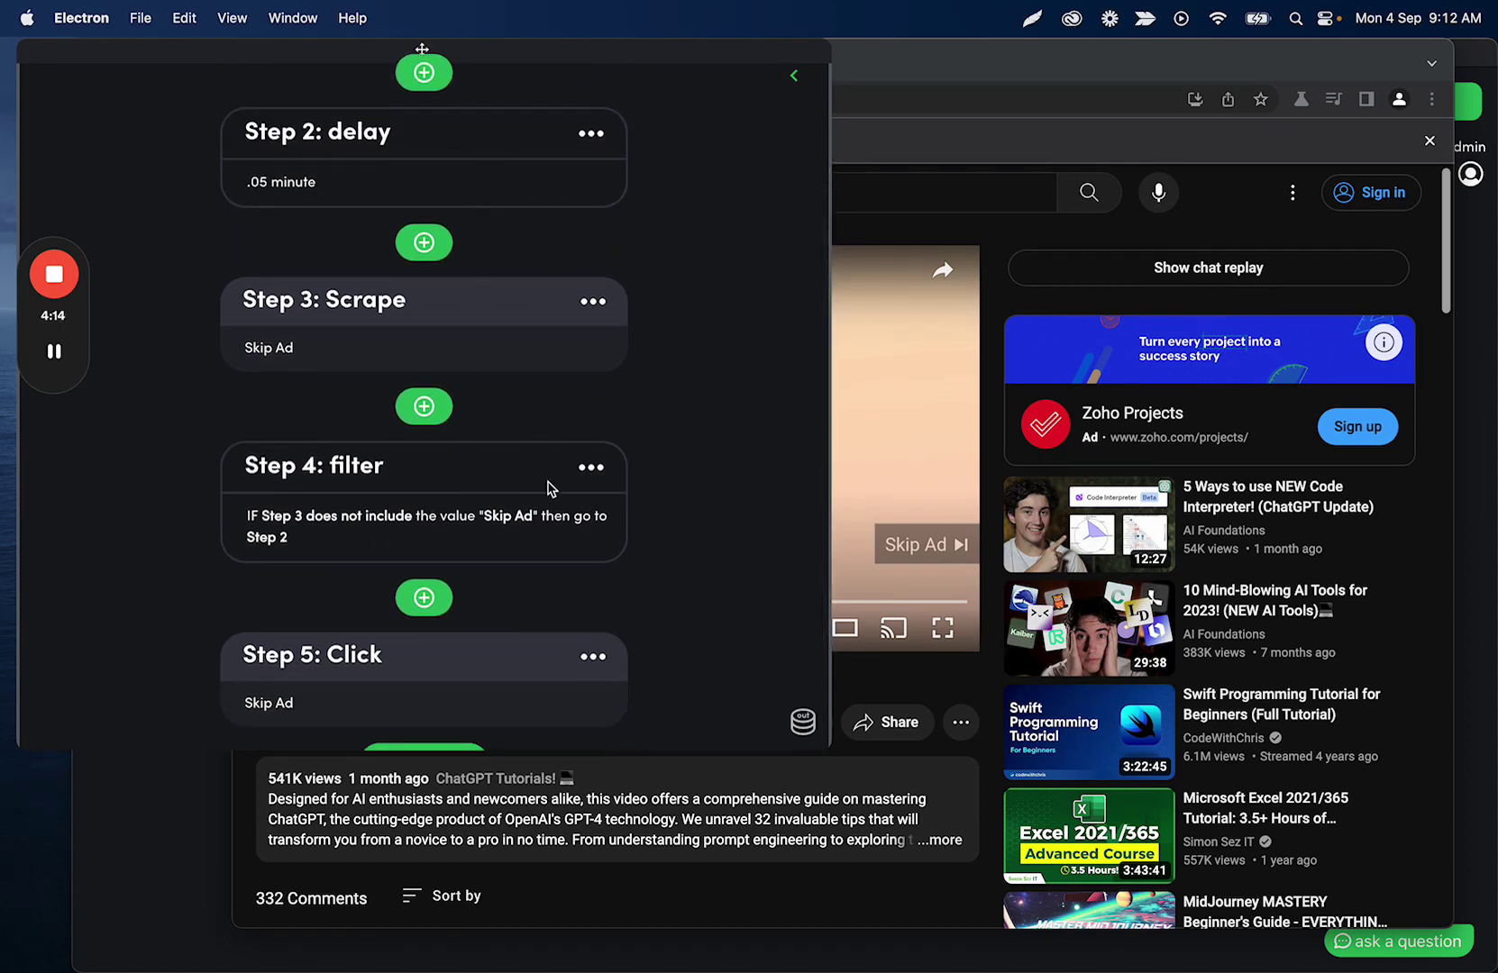
pyautogui.scroll(-4, 659, 254)
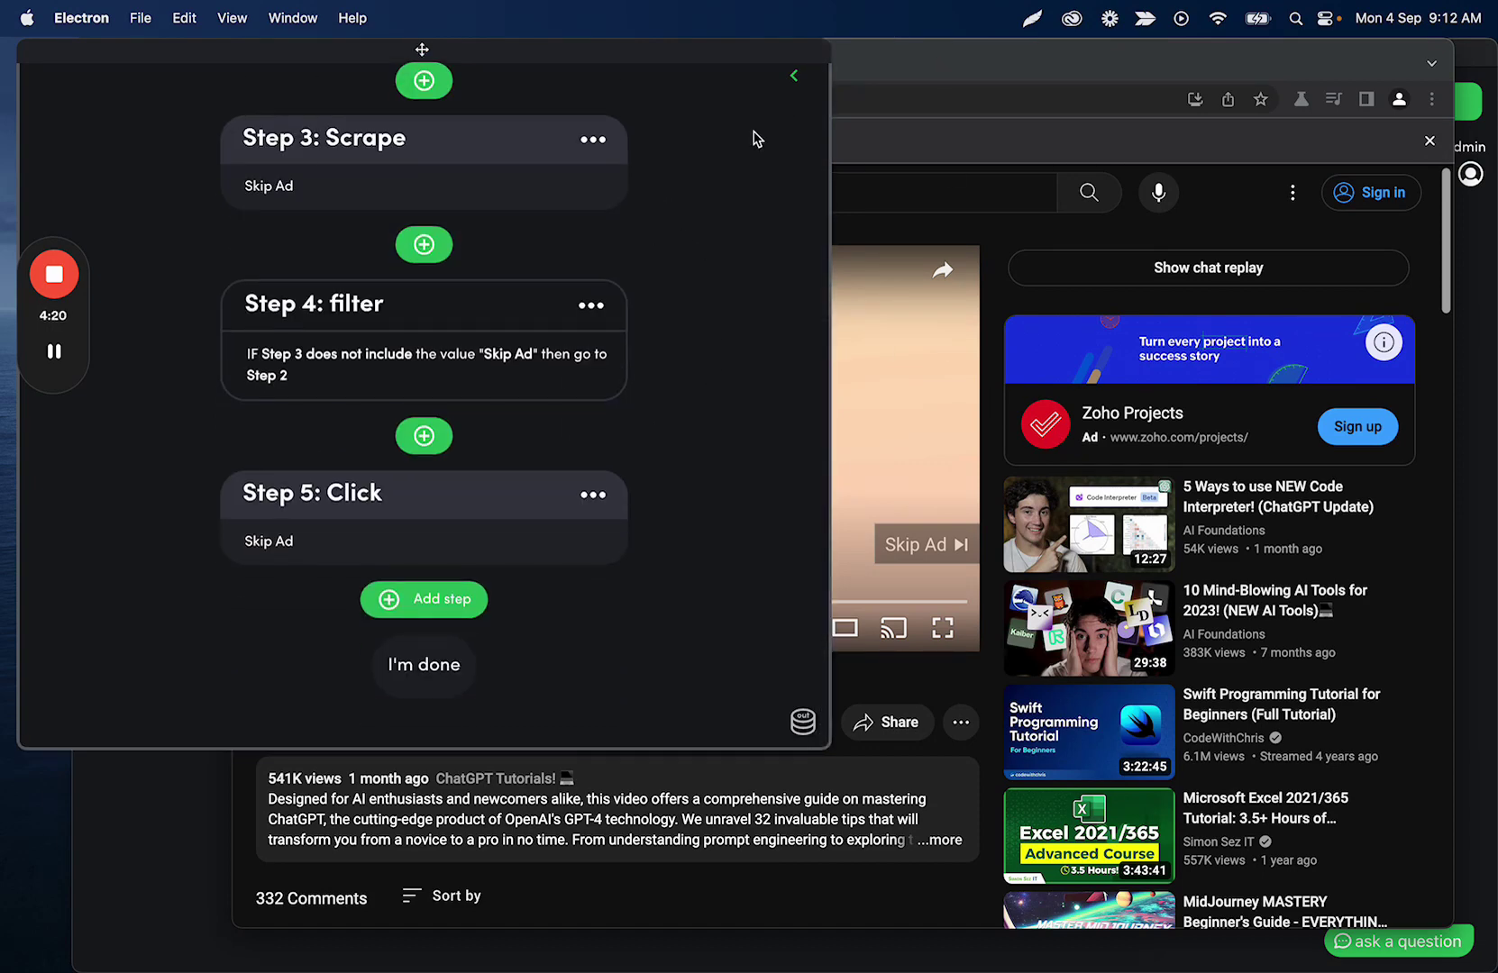
pyautogui.scroll(10, 695, 300)
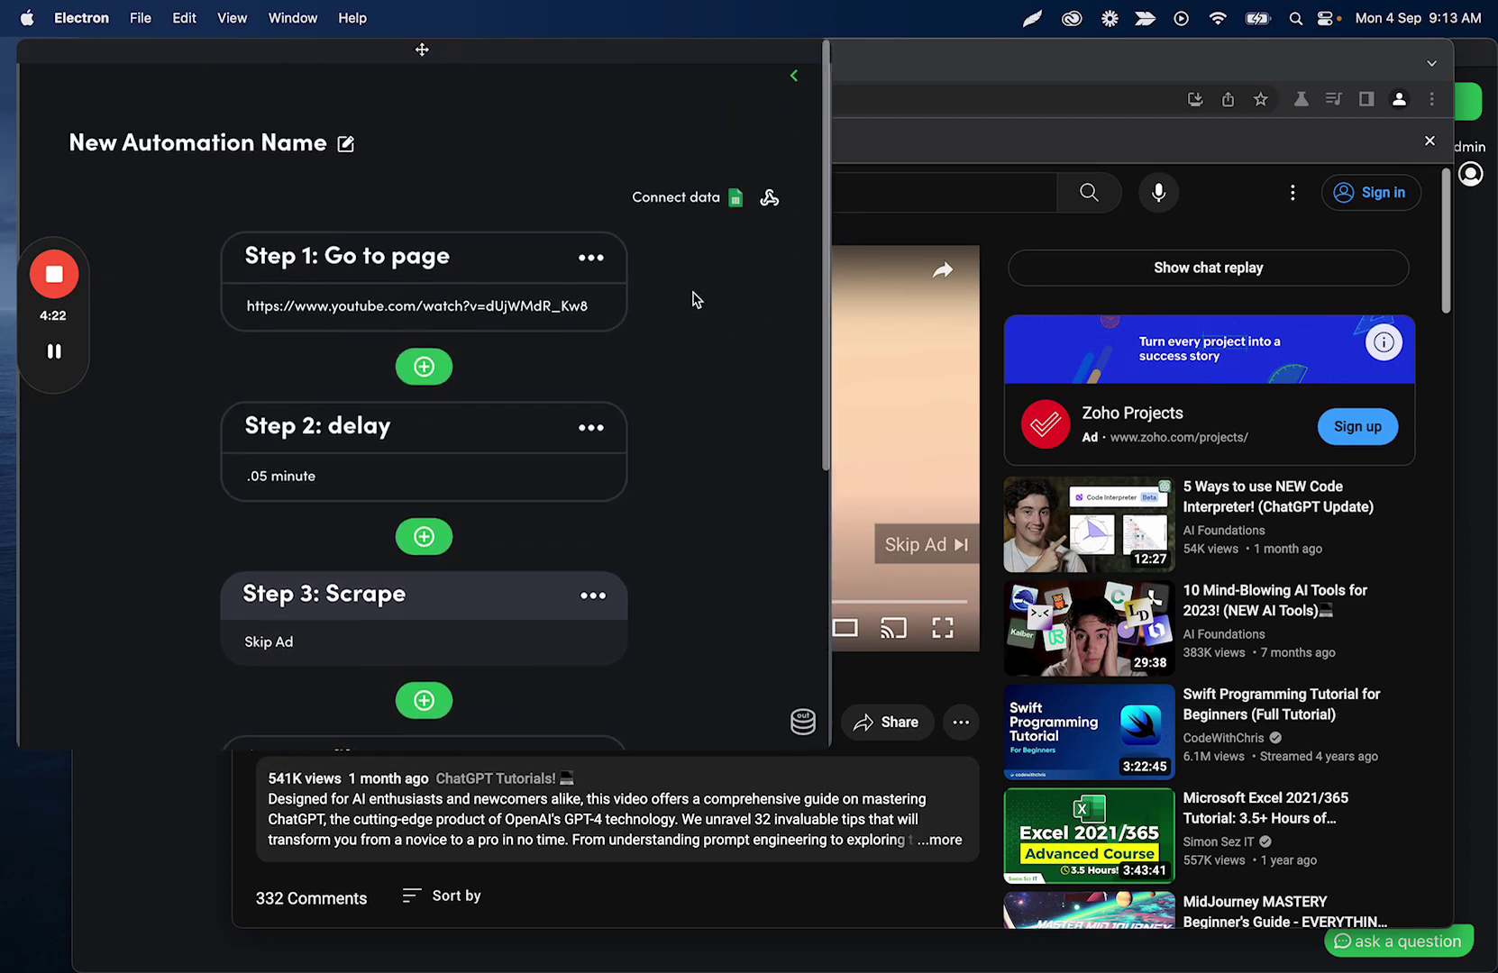
pyautogui.scroll(-6, 695, 300)
pyautogui.scroll(-1, 695, 300)
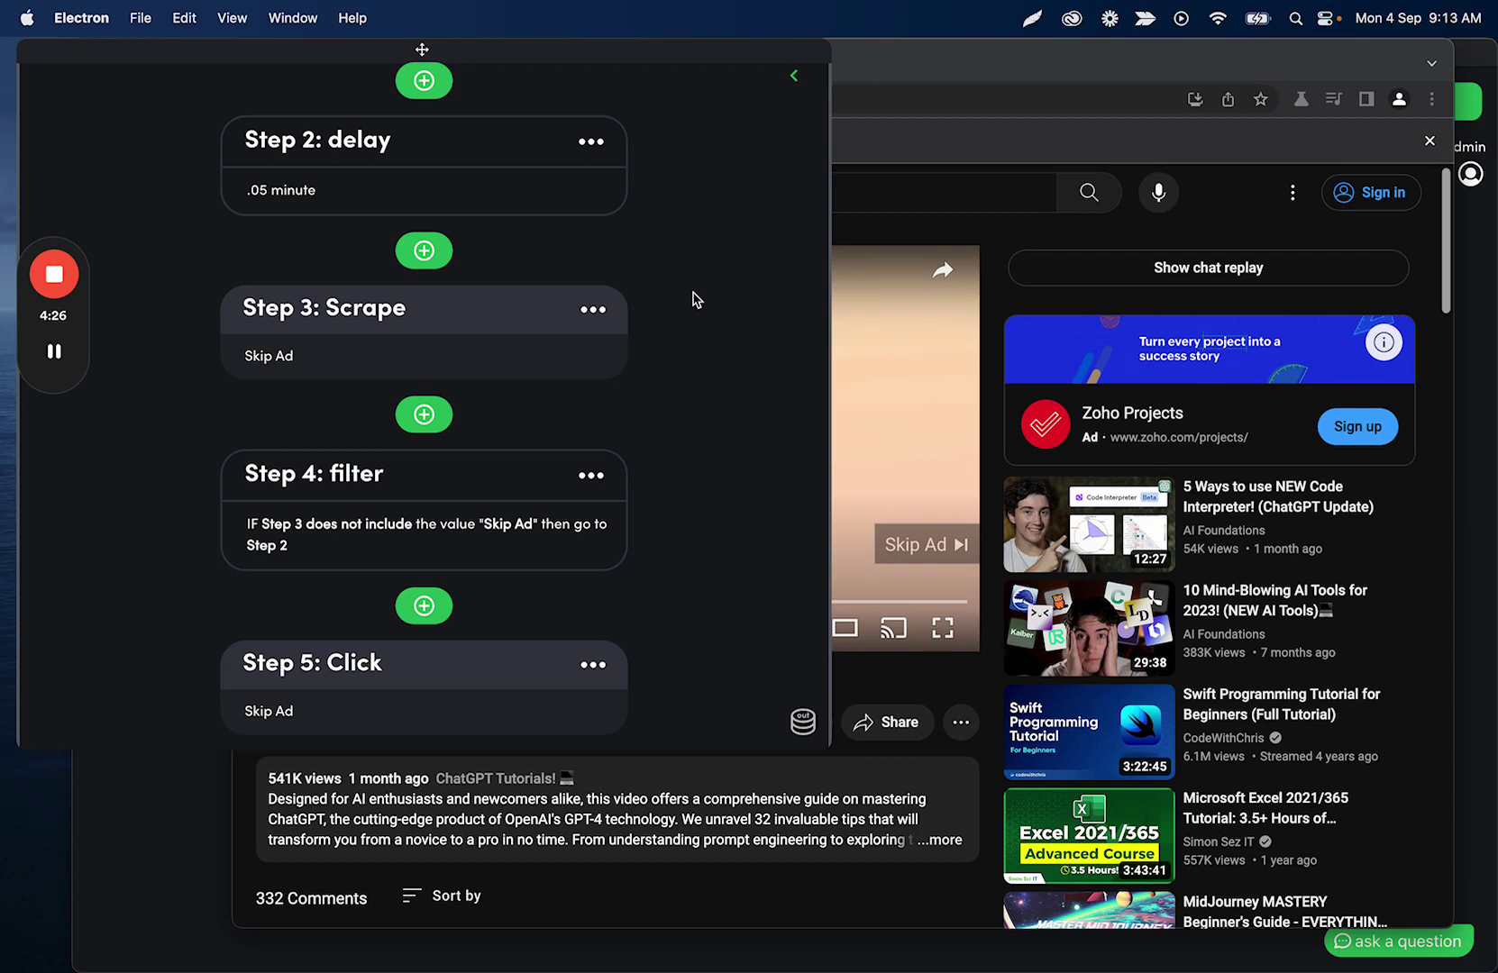
pyautogui.scroll(-4, 678, 310)
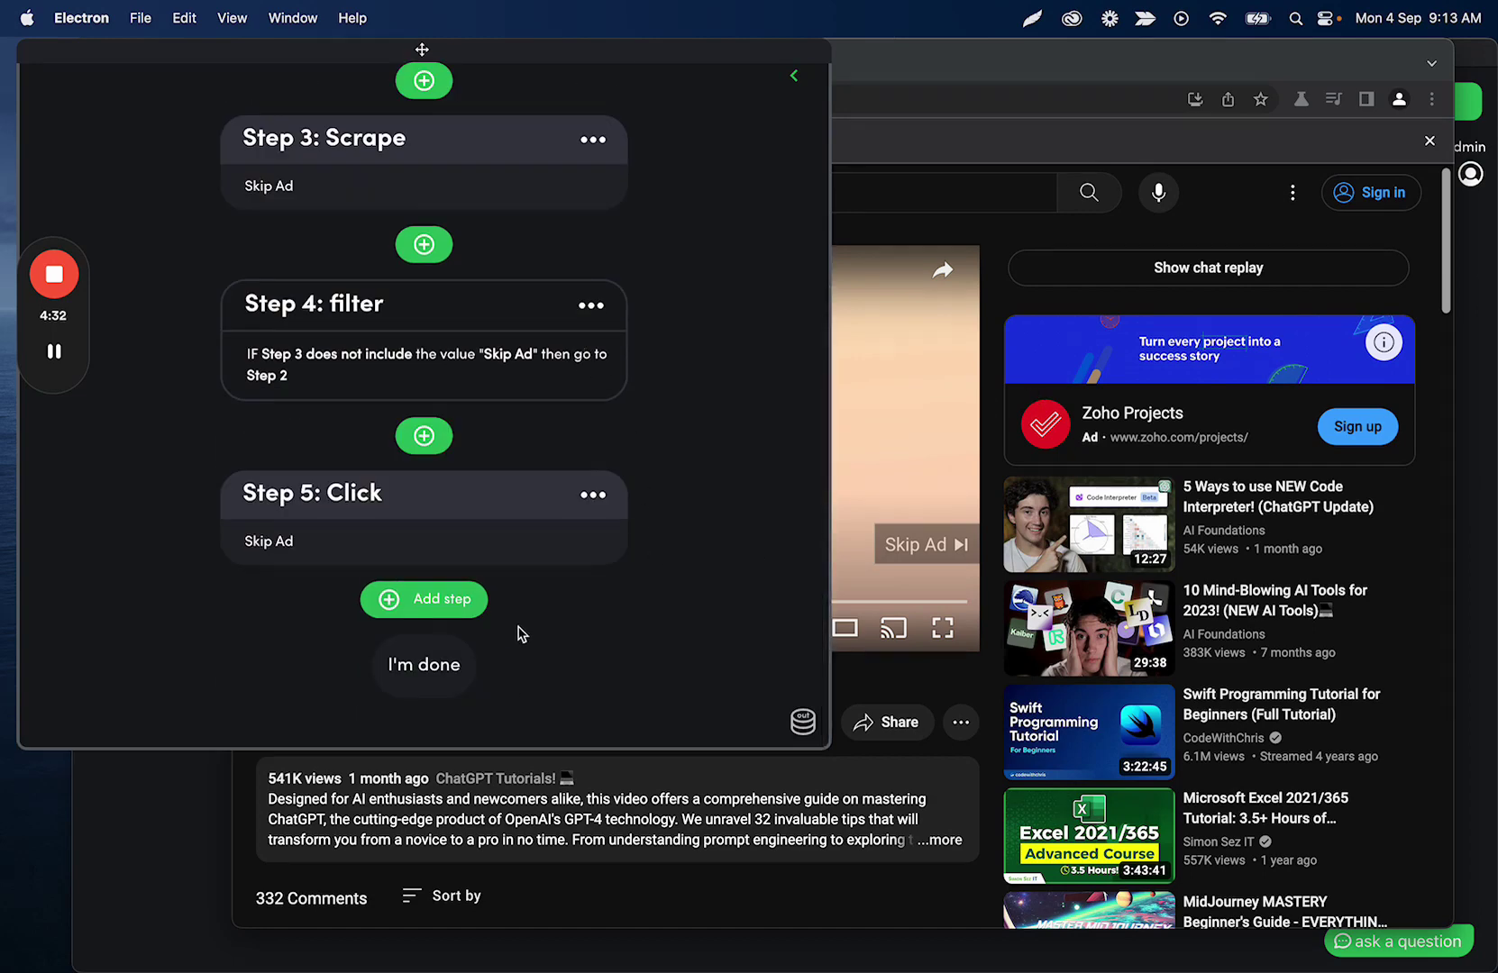
# - Play the ad on the ChatGPT tips video briefly, pause it, and re-expand the TaskMagic steps
pyautogui.click(793, 75)
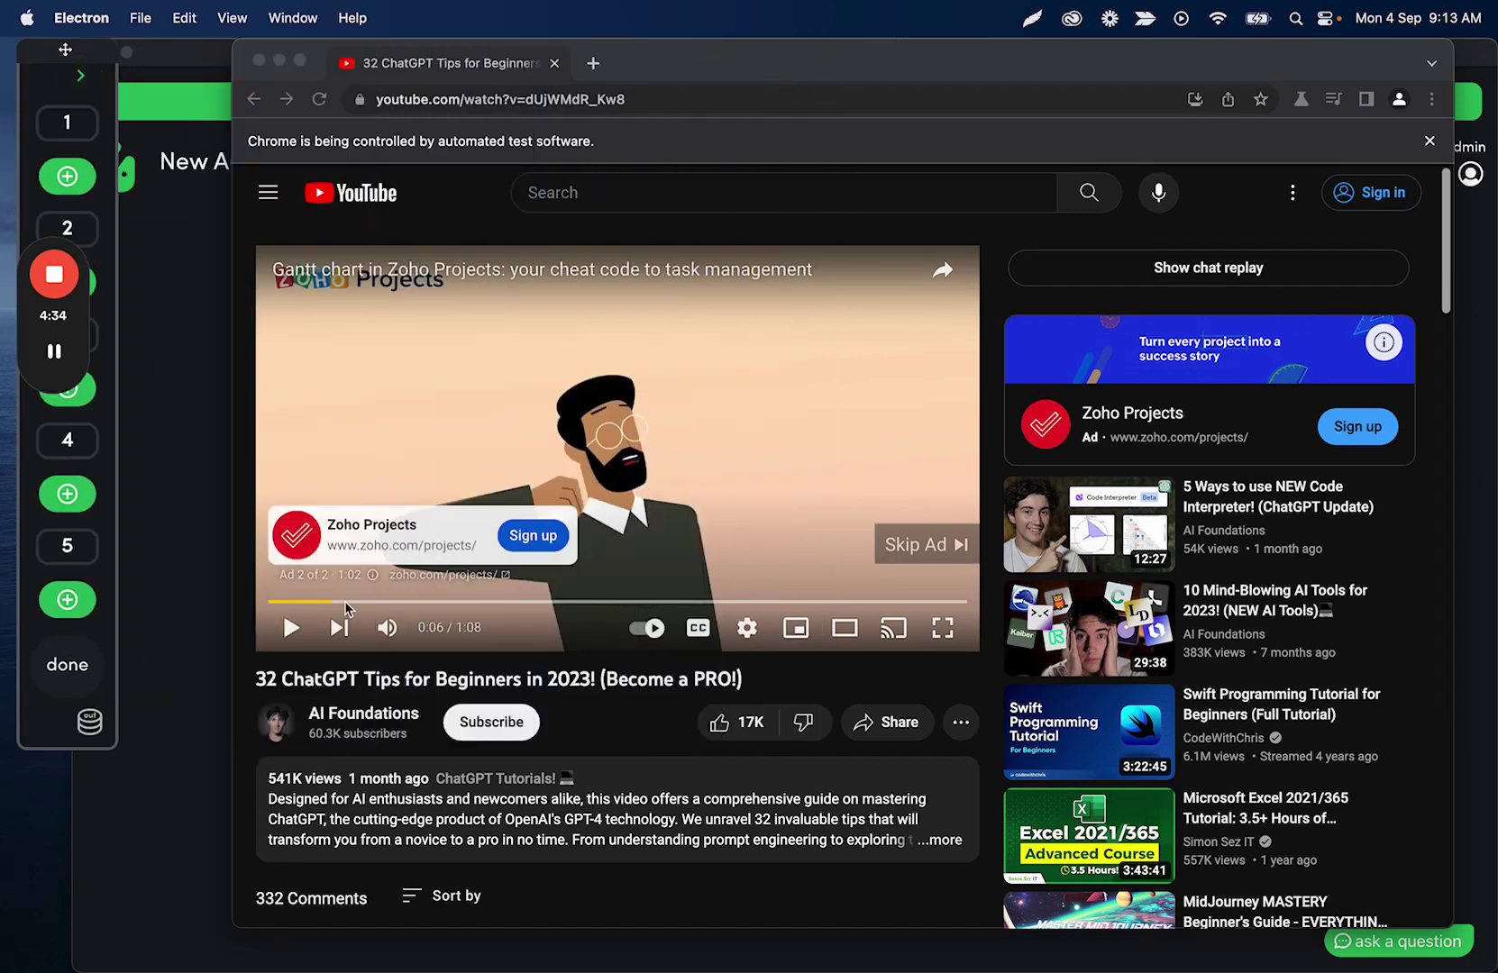
pyautogui.click(294, 627)
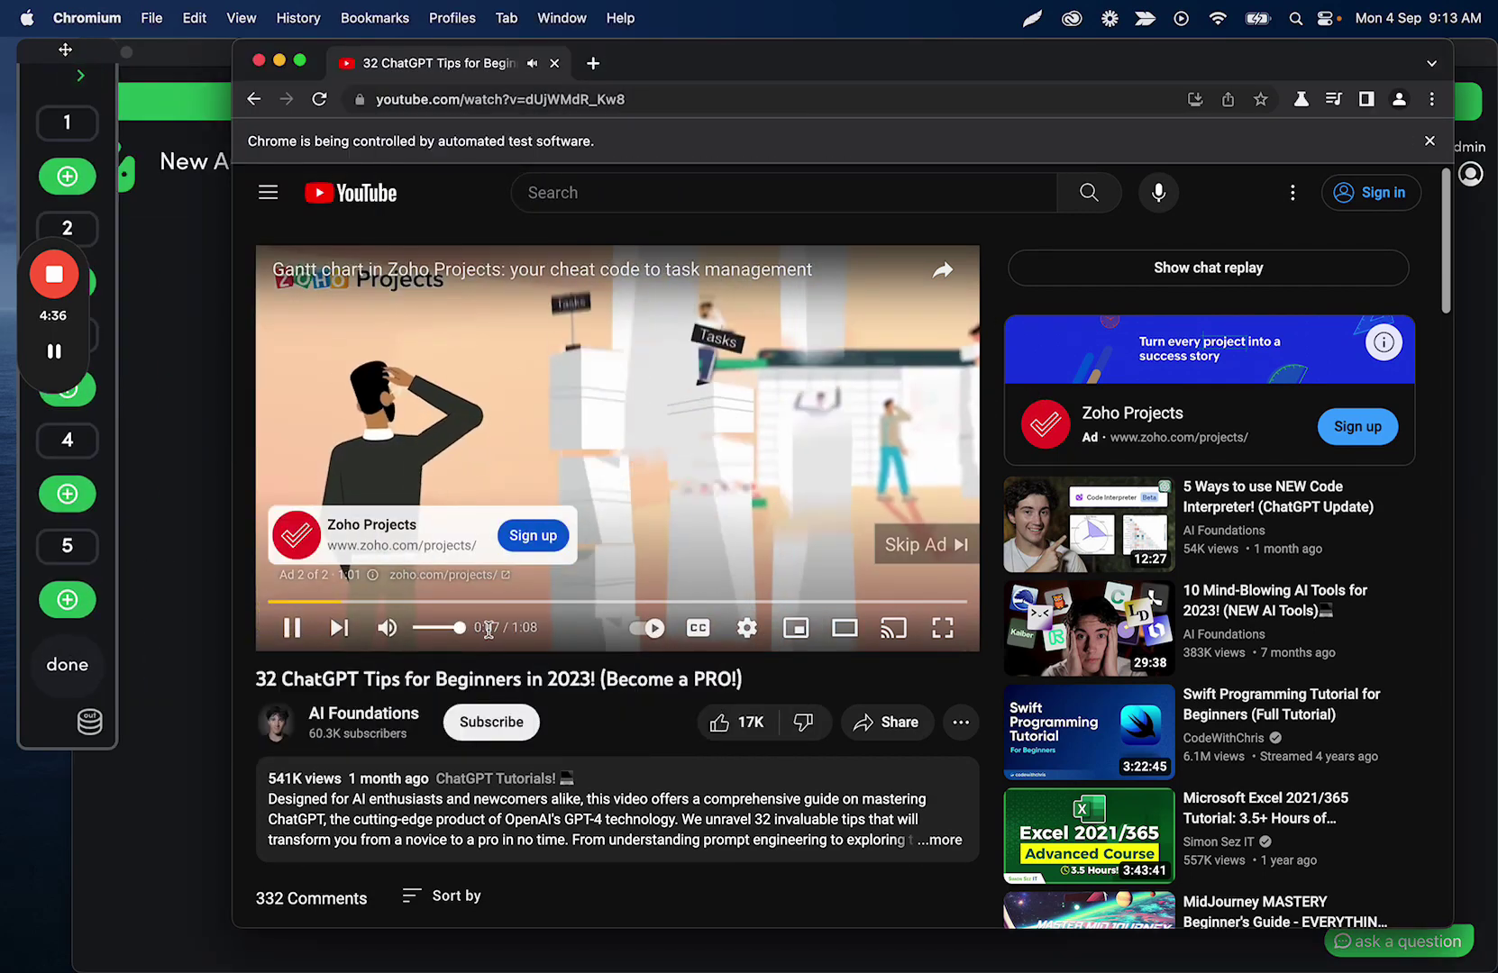
pyautogui.click(481, 628)
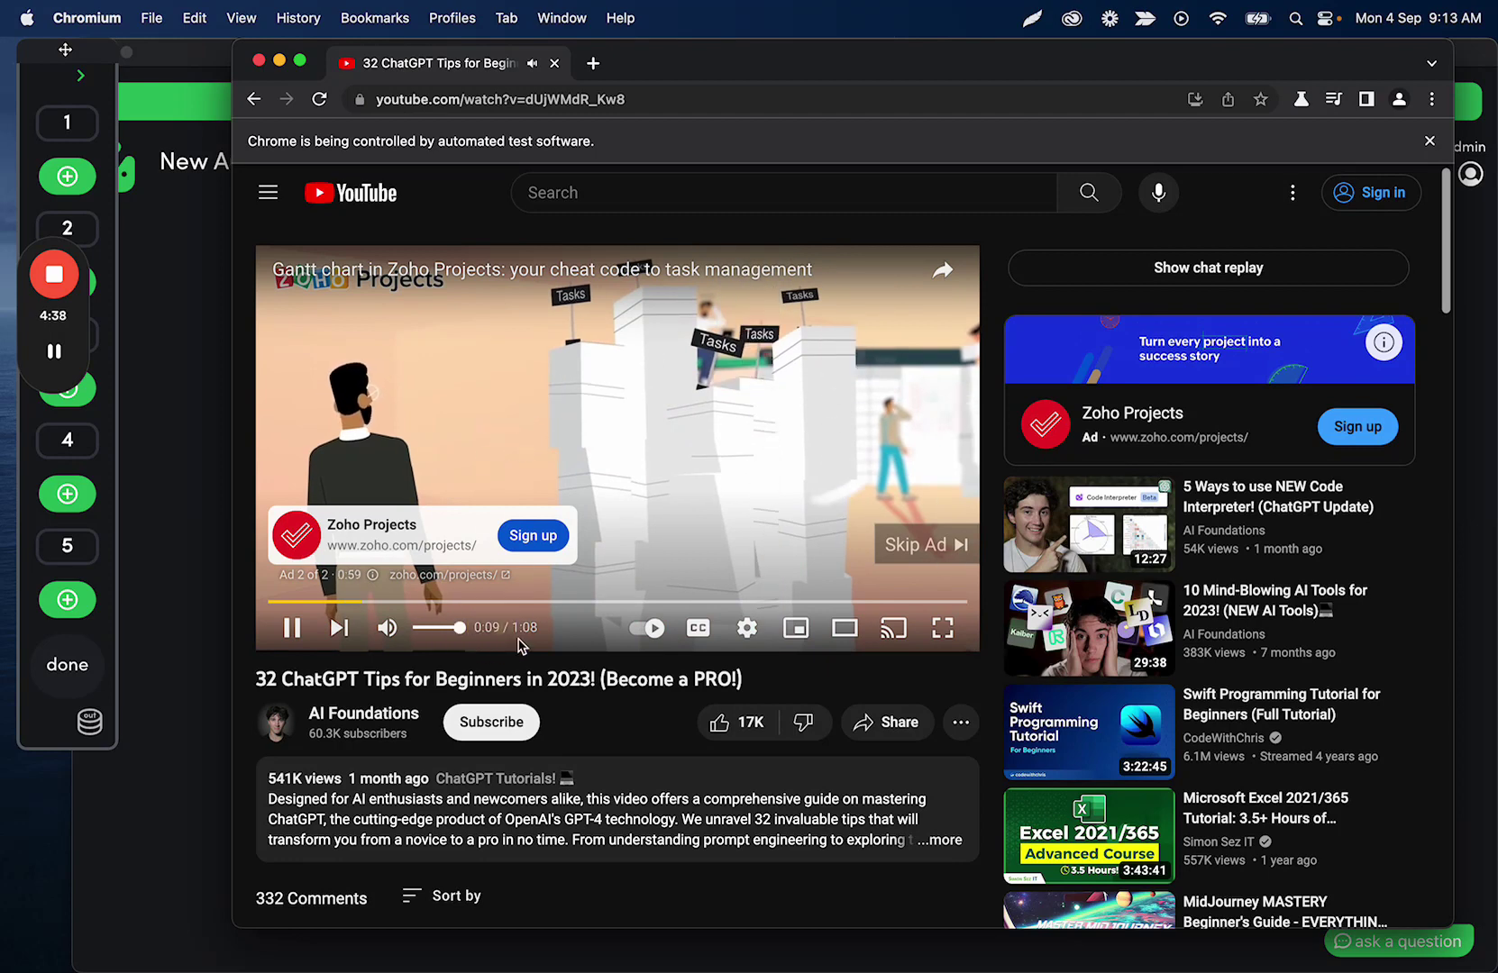
pyautogui.doubleClick(515, 628)
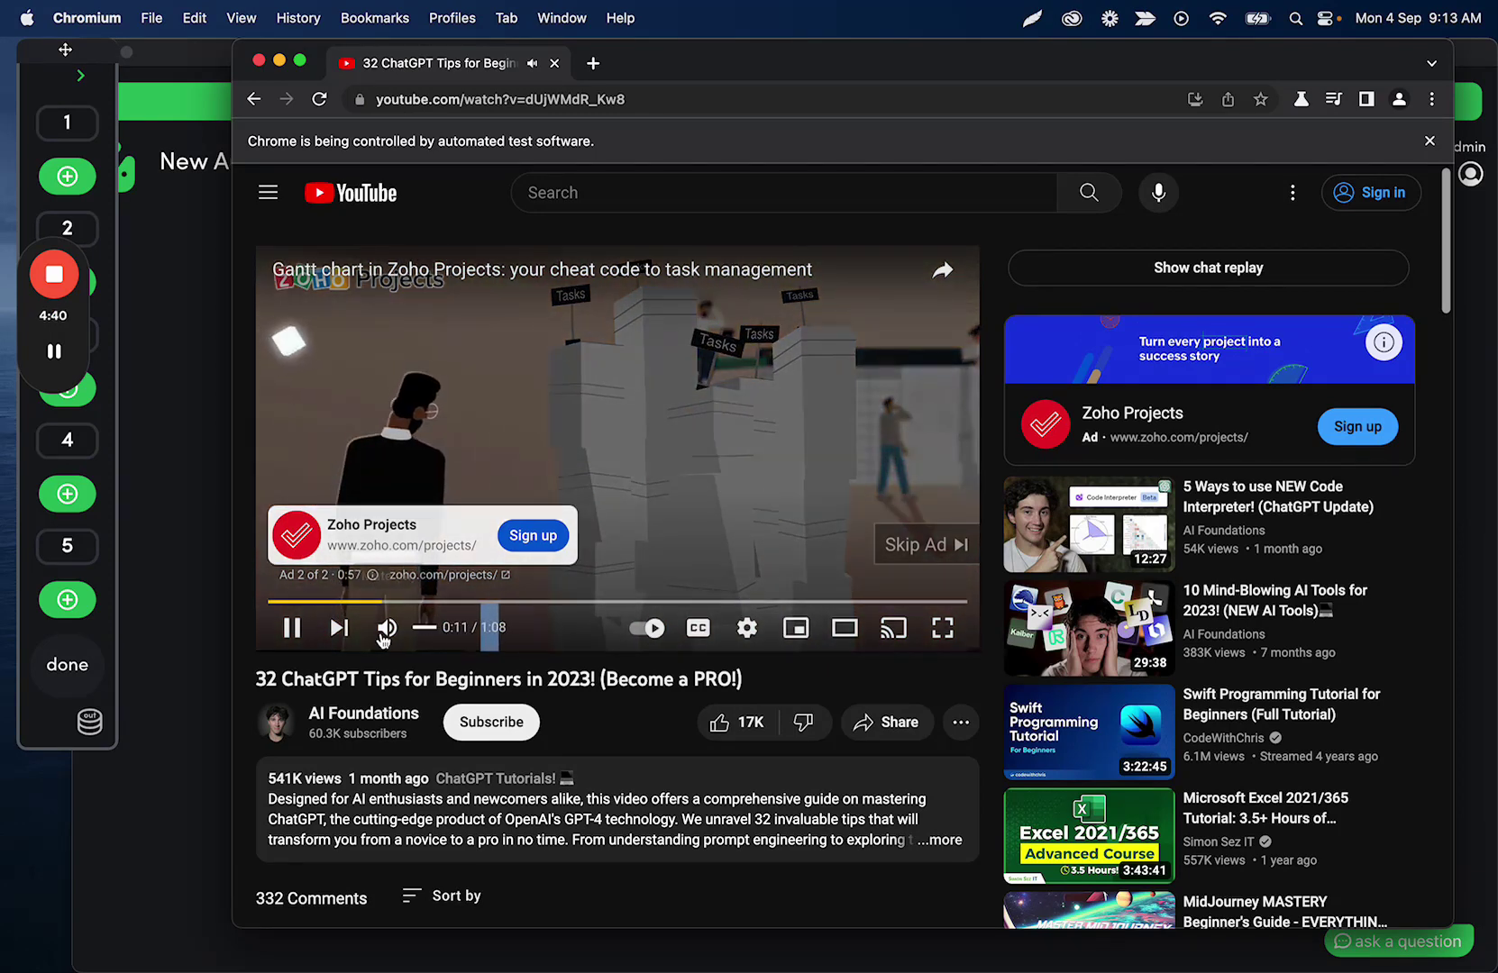
pyautogui.click(291, 628)
pyautogui.click(80, 75)
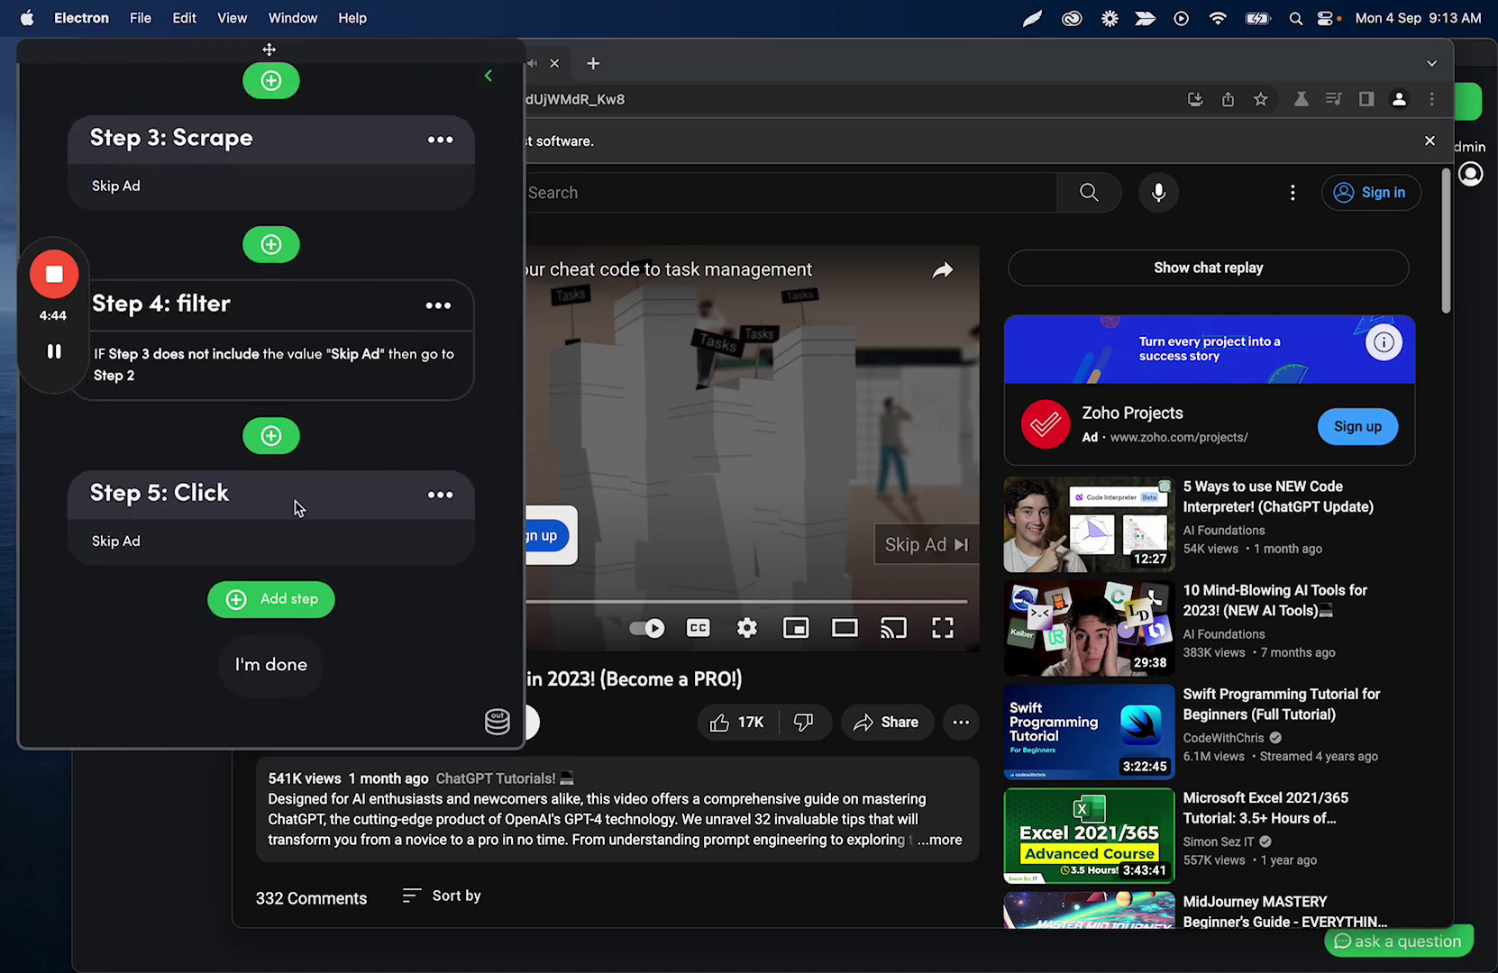
# - Set the Step 2 delay to 0.5 minute instead of .05 and save it
pyautogui.scroll(2, 326, 469)
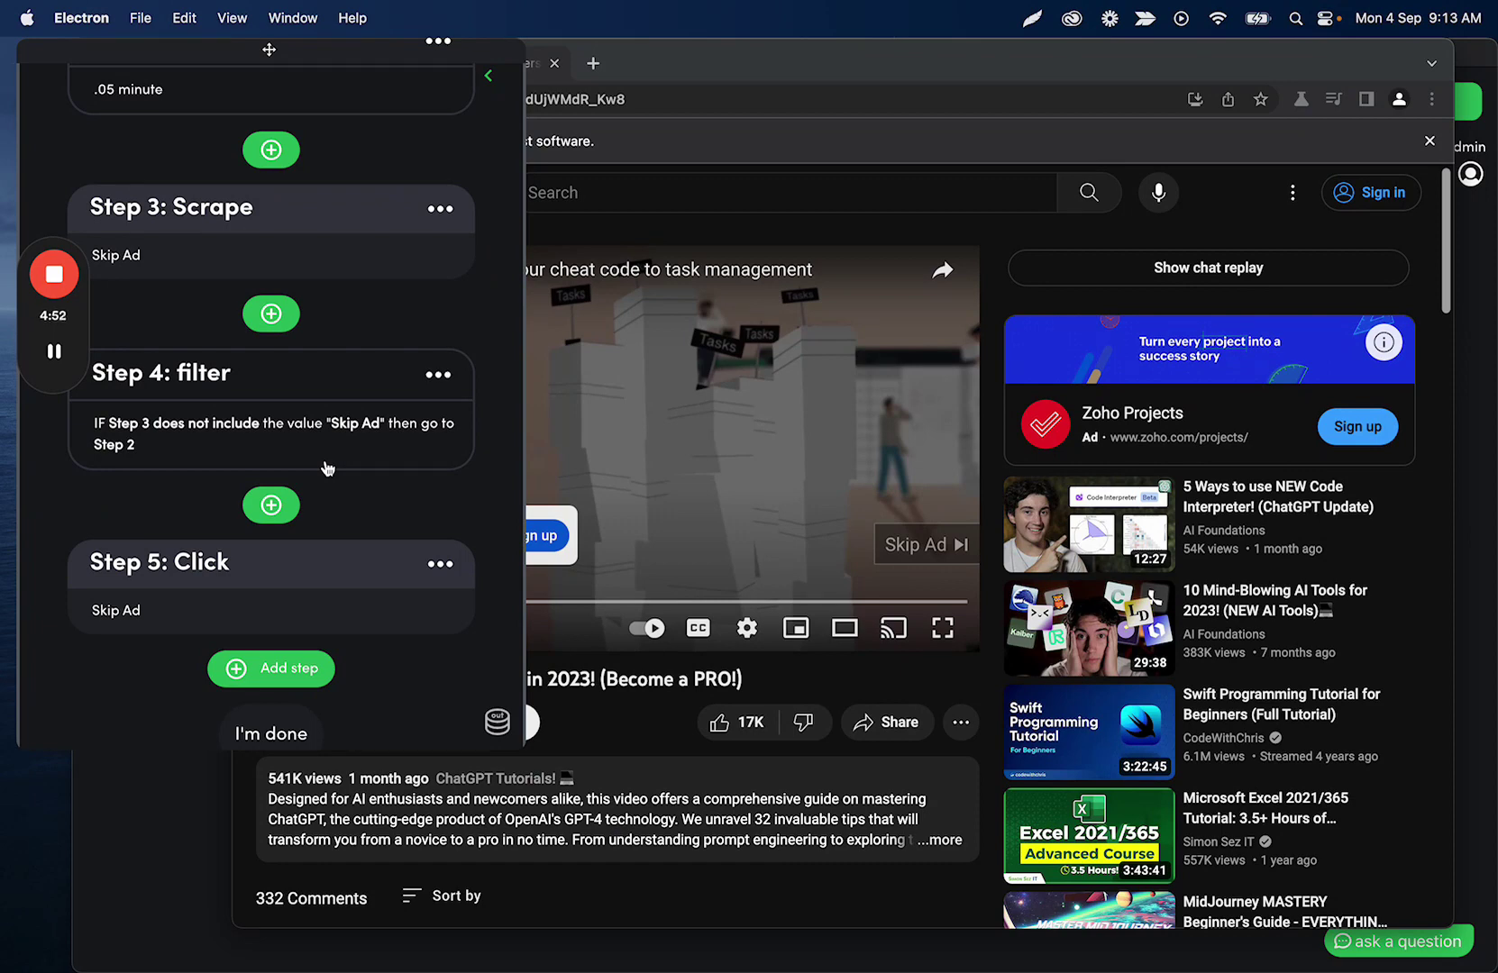
pyautogui.scroll(4, 326, 468)
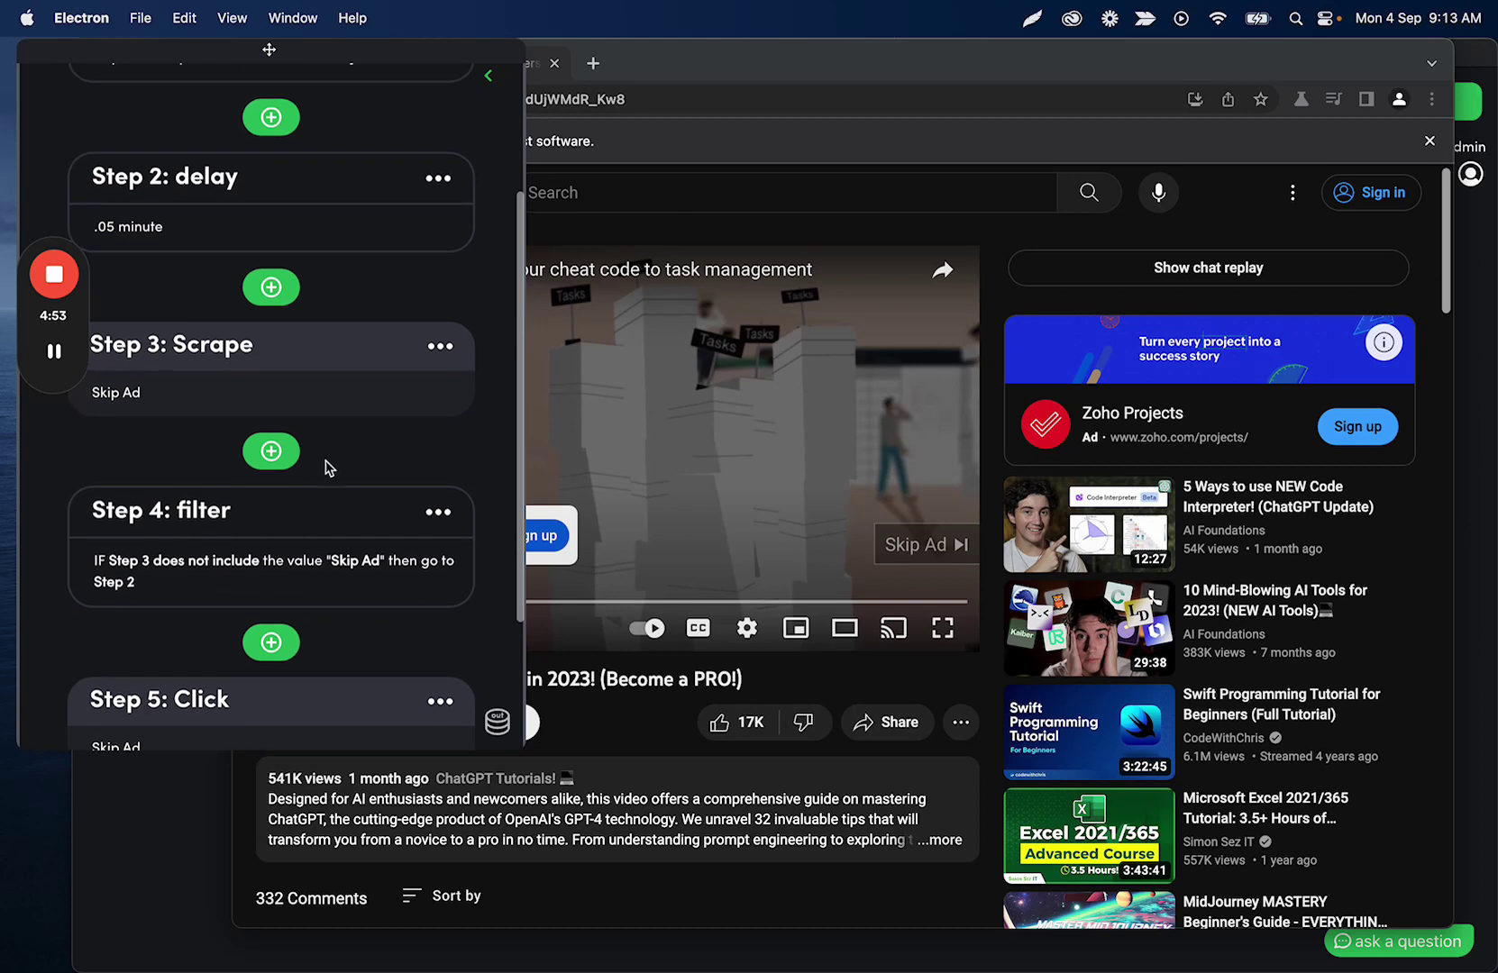
pyautogui.click(152, 236)
pyautogui.click(498, 322)
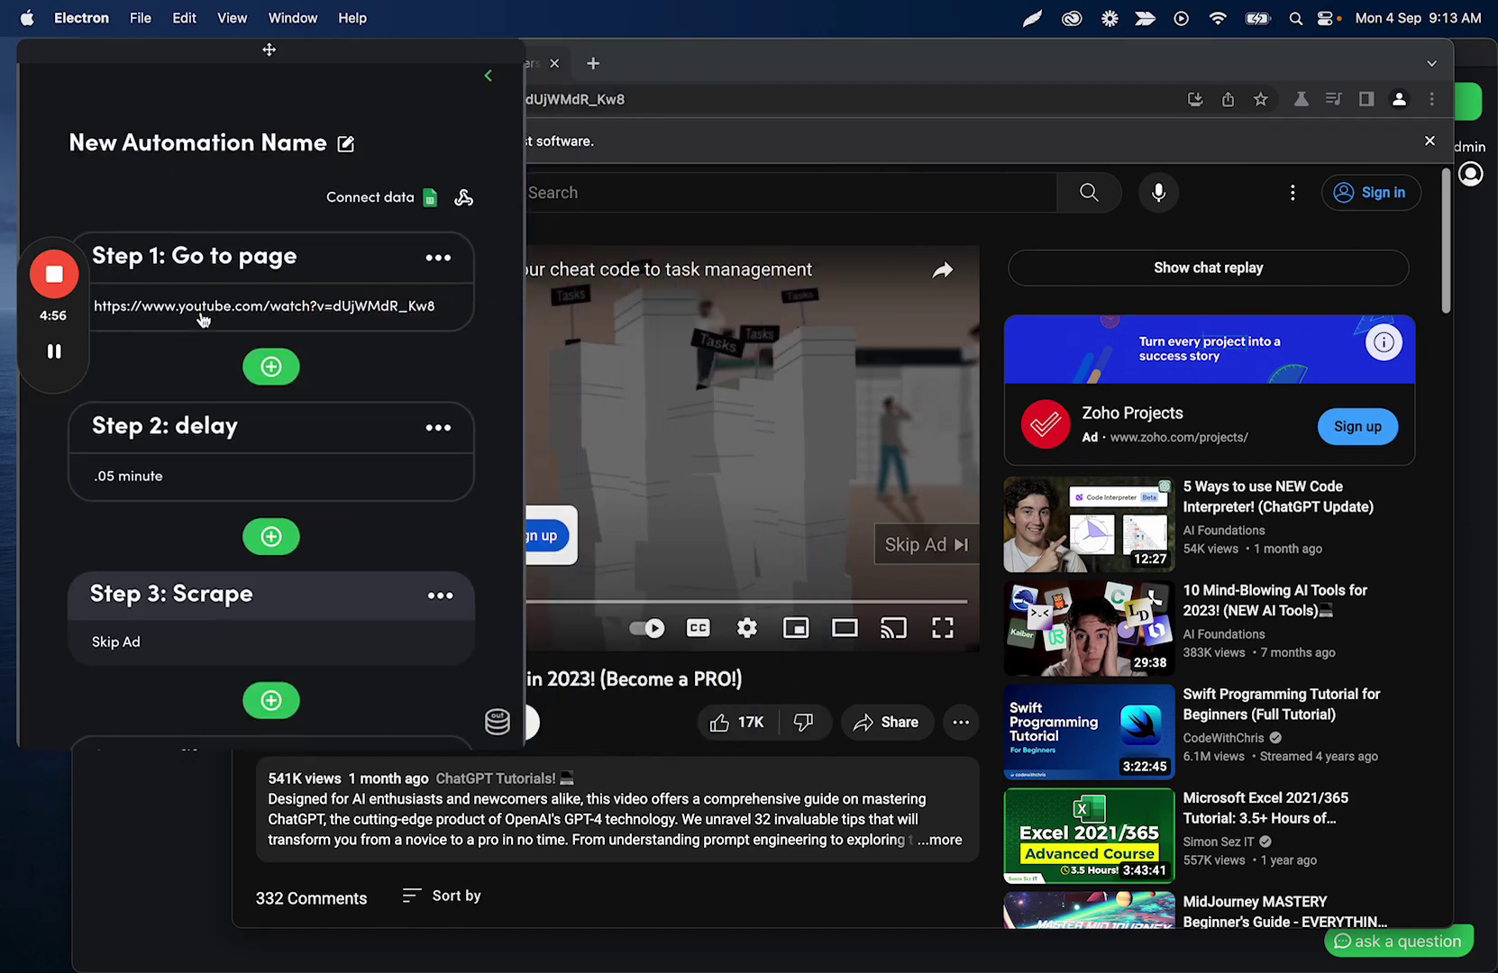
pyautogui.click(165, 479)
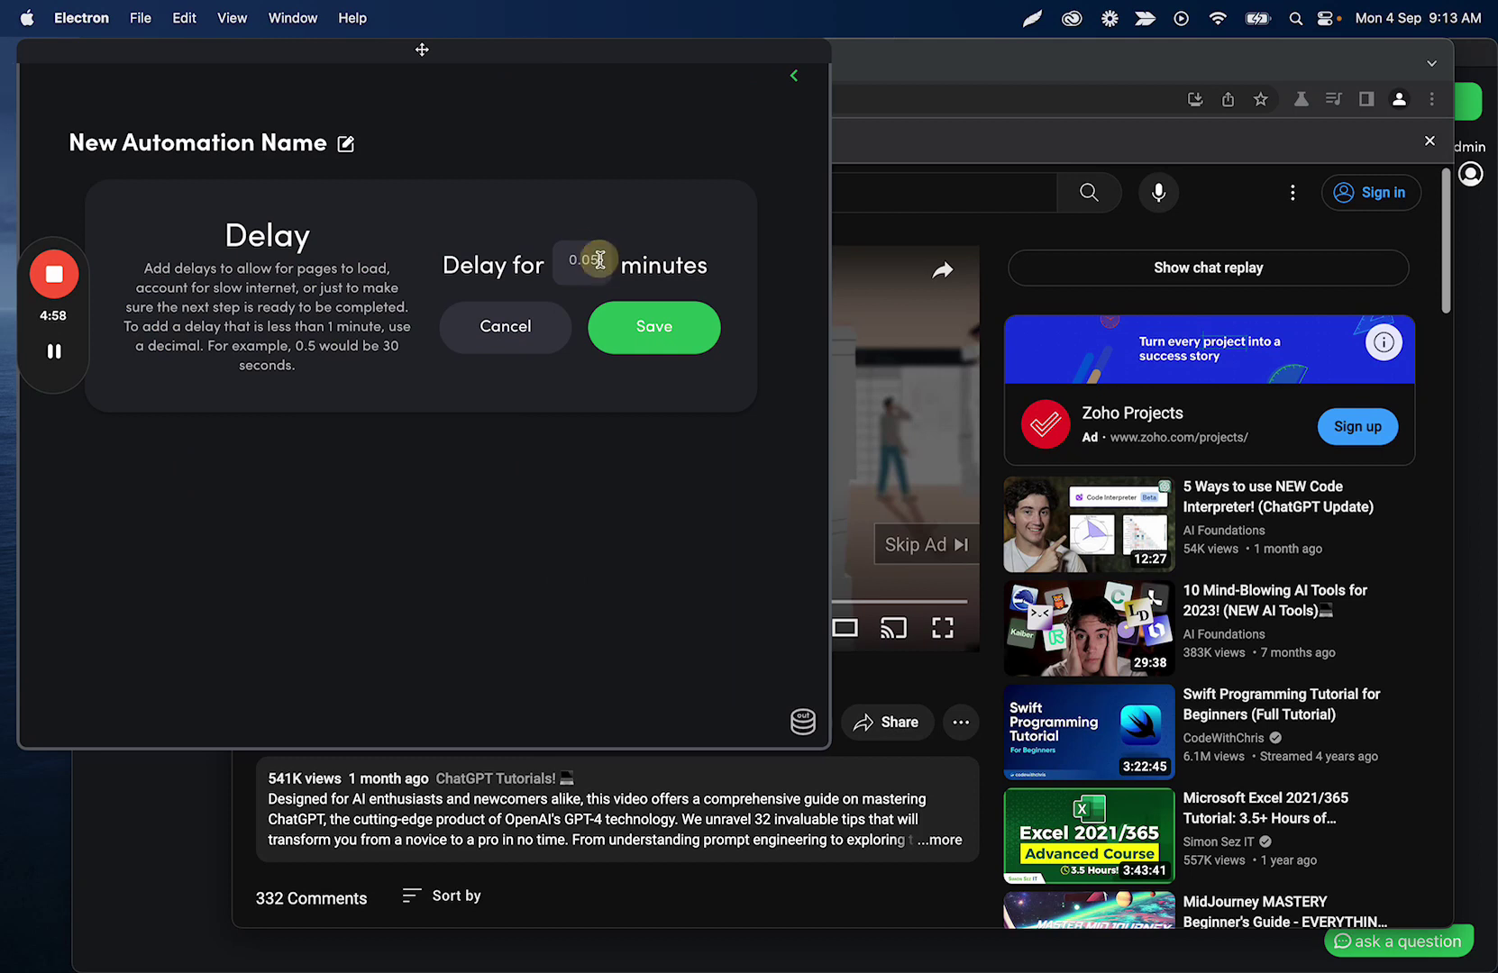
pyautogui.write('5')
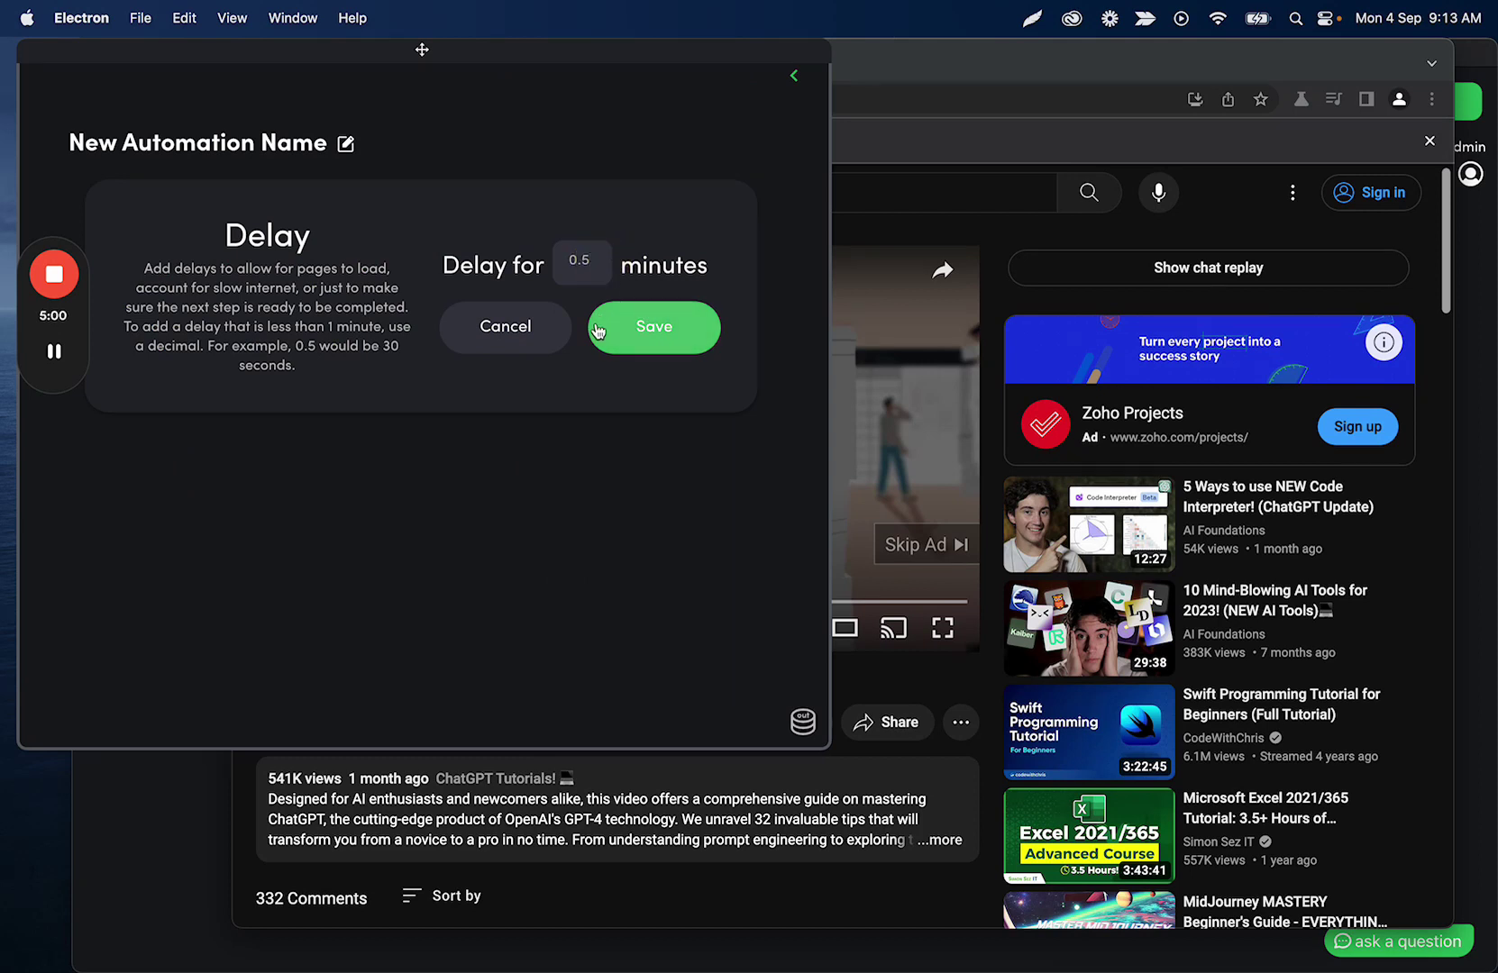
pyautogui.click(597, 332)
pyautogui.scroll(-5, 448, 418)
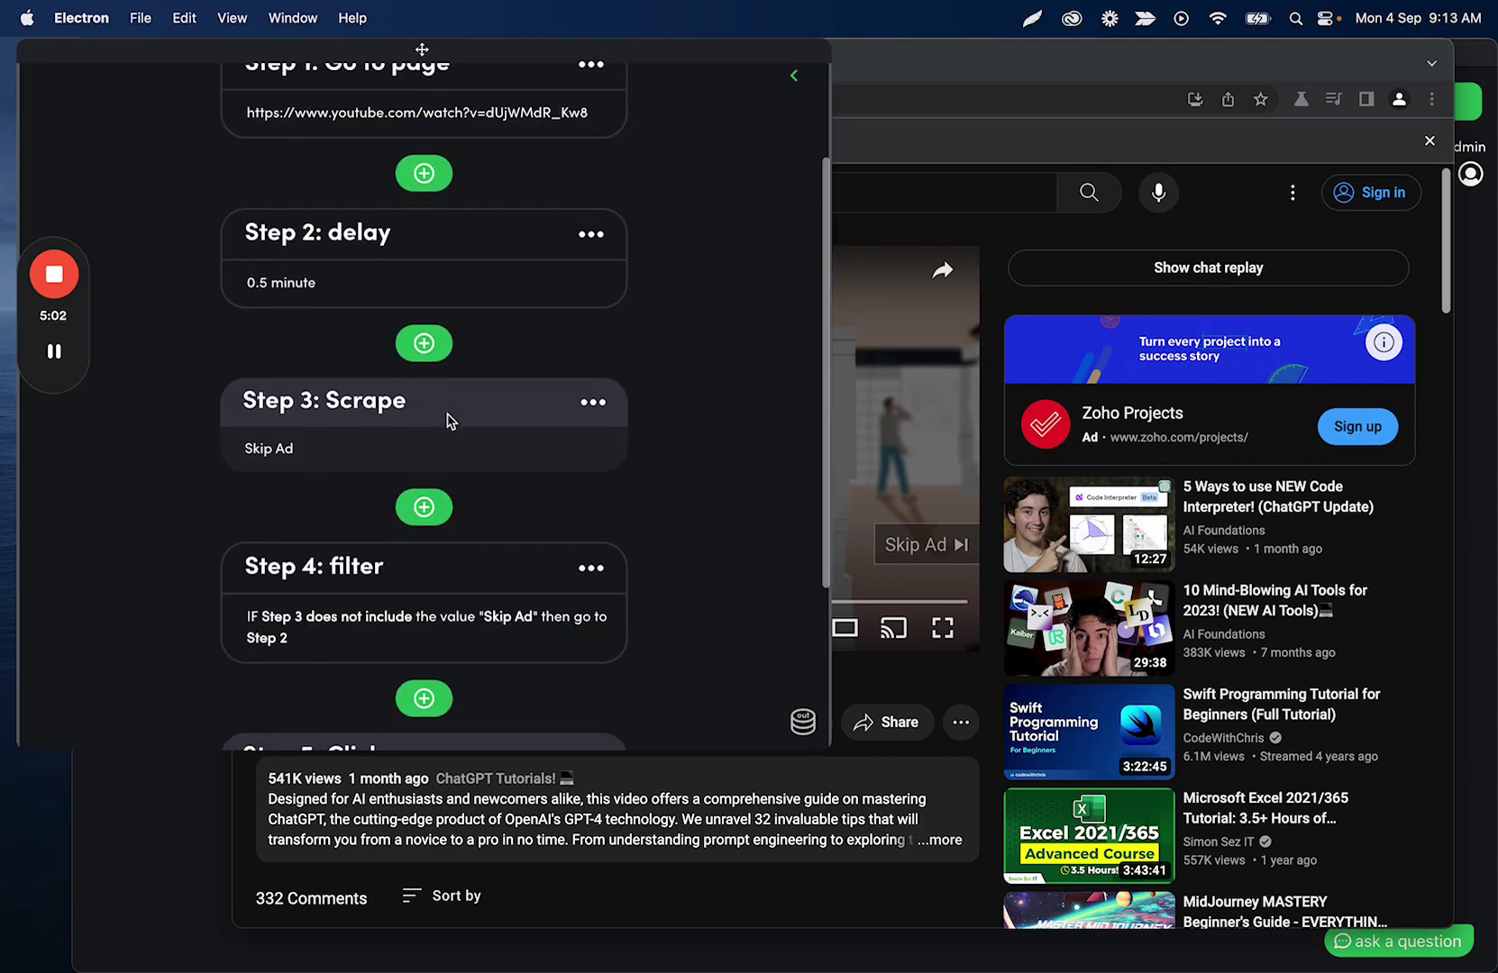
pyautogui.scroll(1, 450, 421)
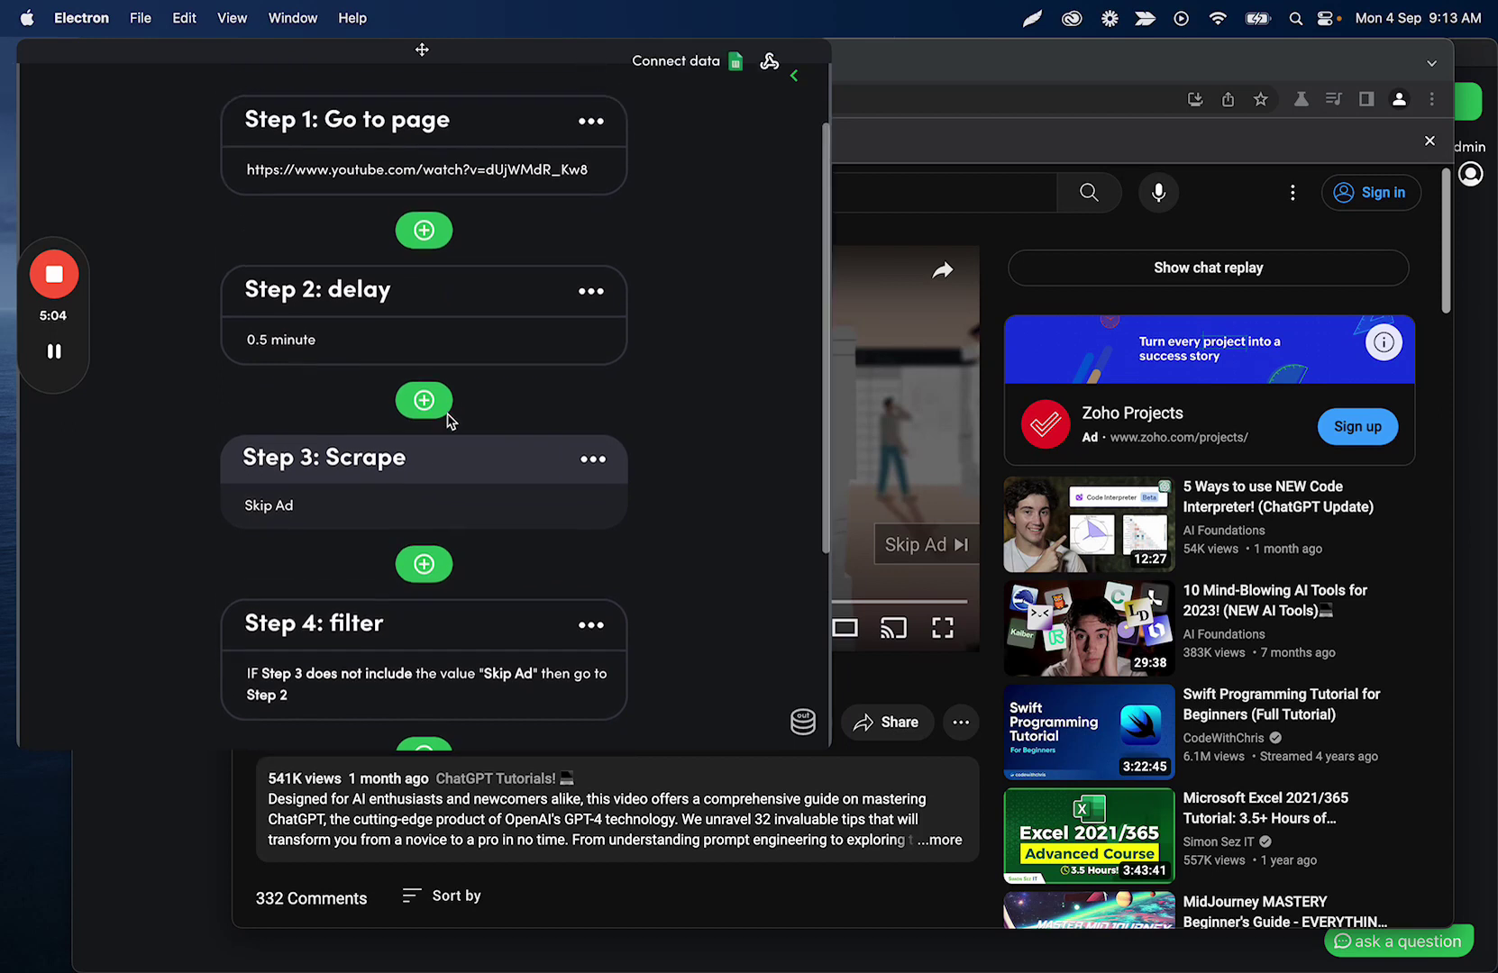
pyautogui.scroll(-5, 451, 421)
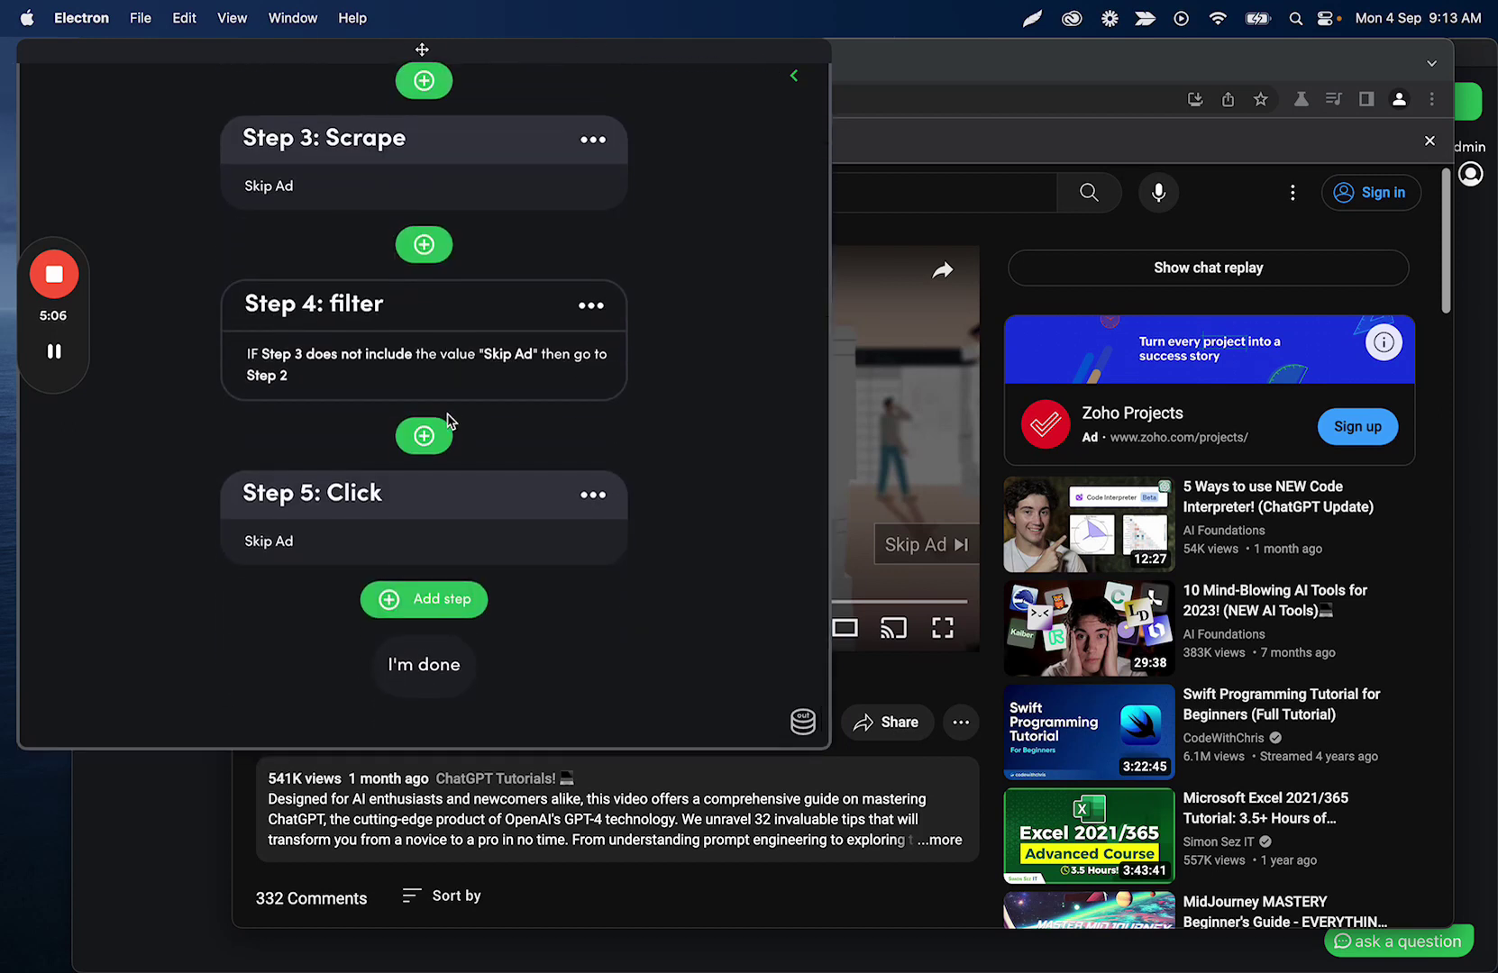